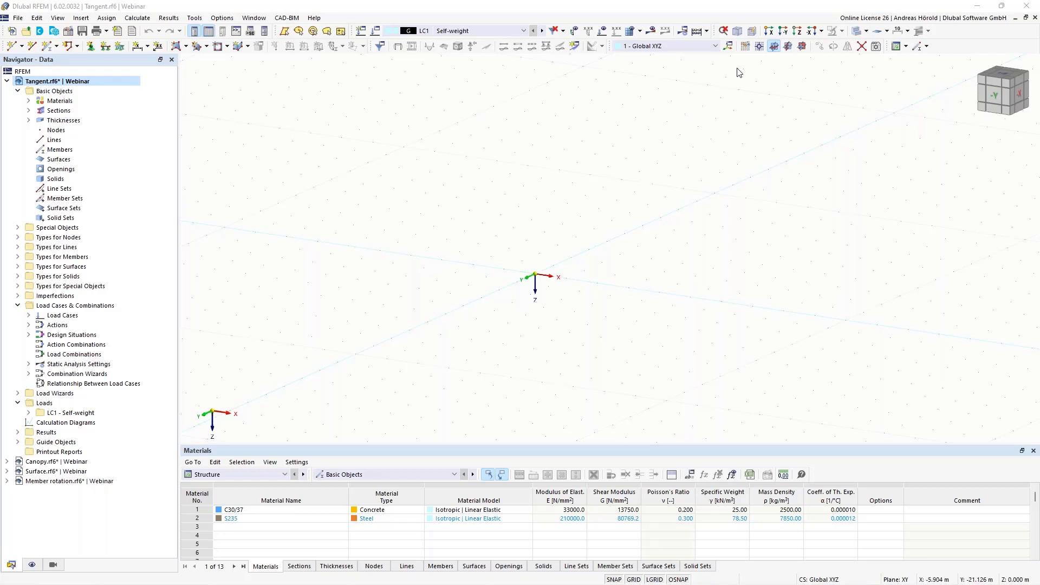
- In the top view, draw a 7 m single line from the origin to X 0, Y -7 m
click(796, 31)
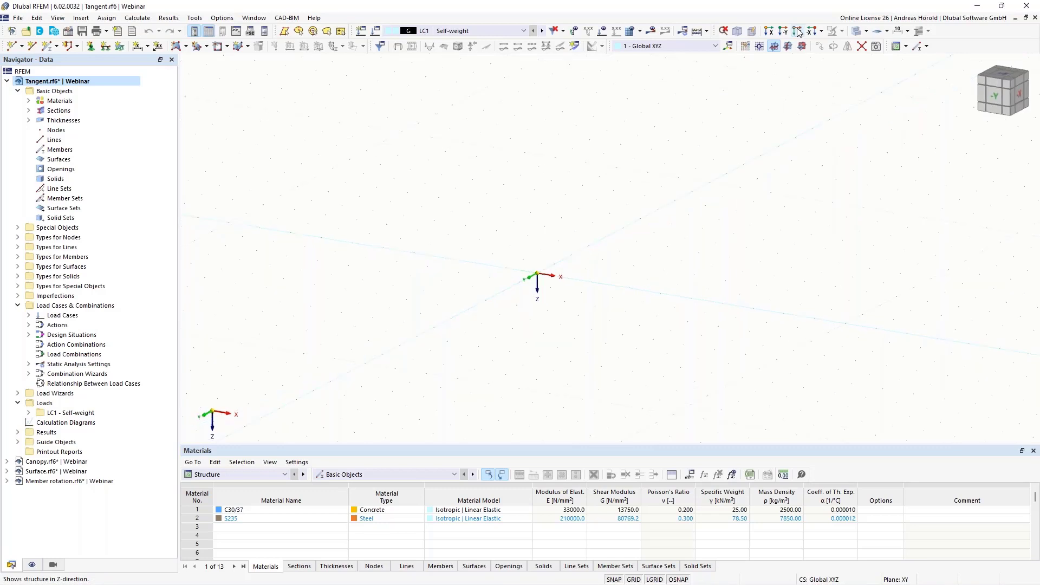
middle_drag(699, 268, 687, 294)
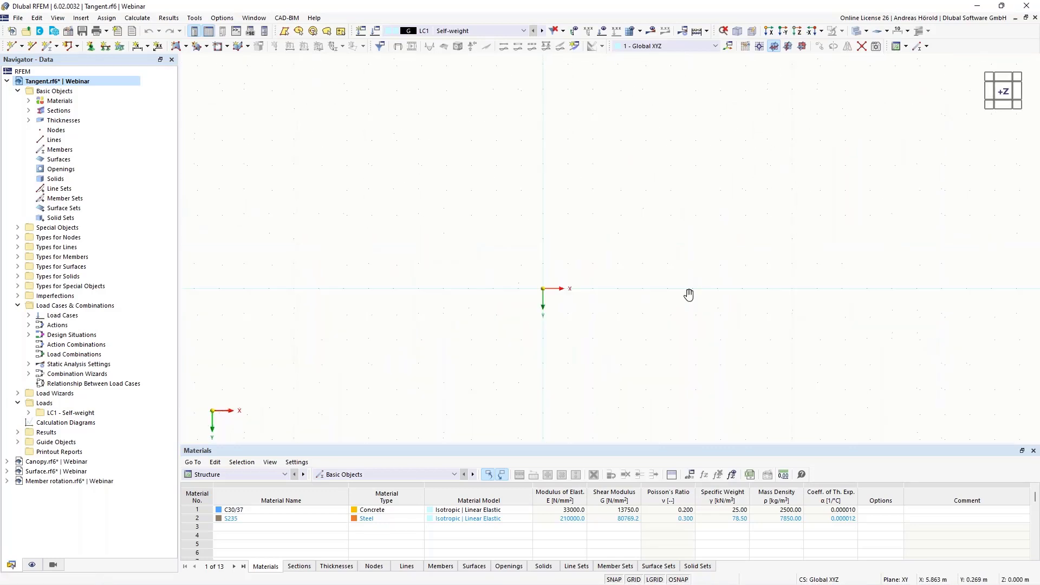
click(33, 47)
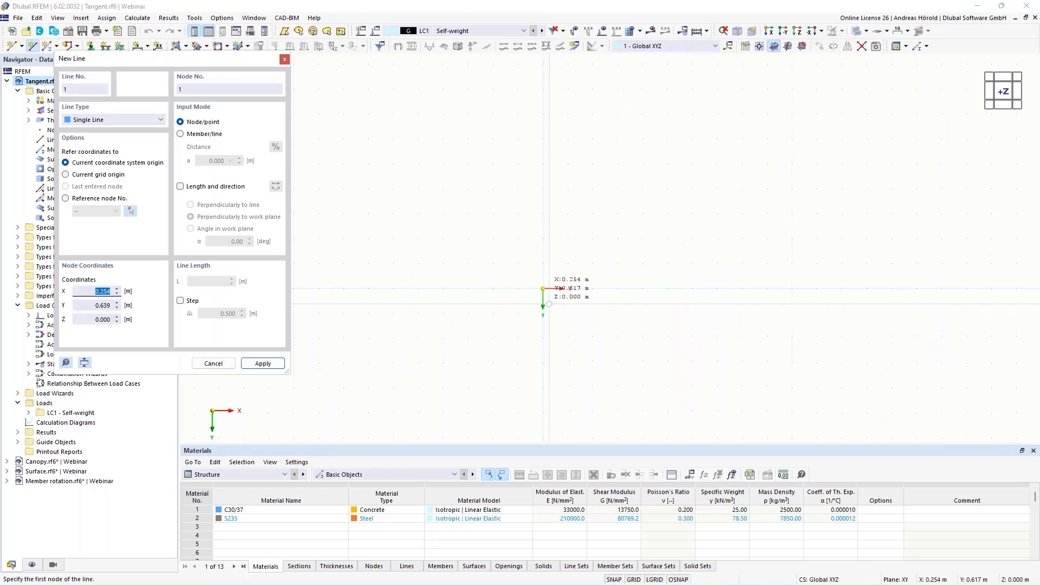
click(543, 288)
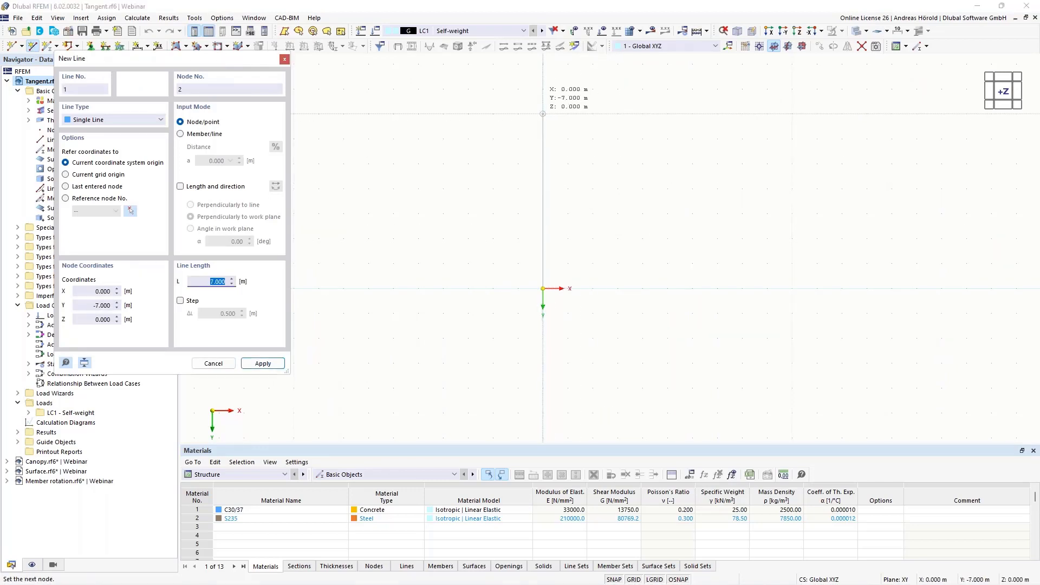
click(543, 113)
key(Escape)
- Draw a parallel single line 4 m long from X 5, Y 0 to X 5, Y -4 m
click(667, 288)
click(667, 189)
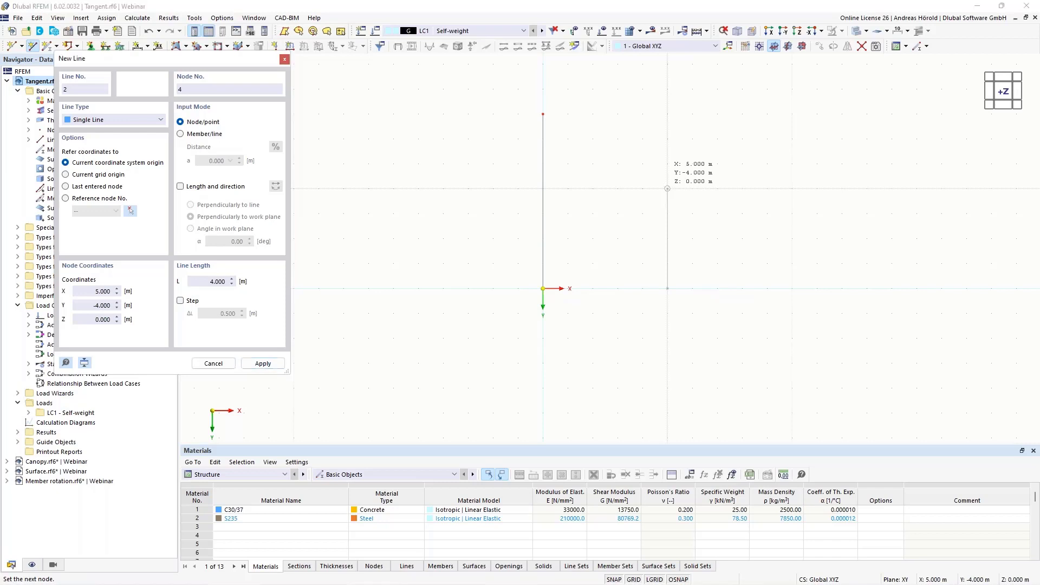
key(Escape)
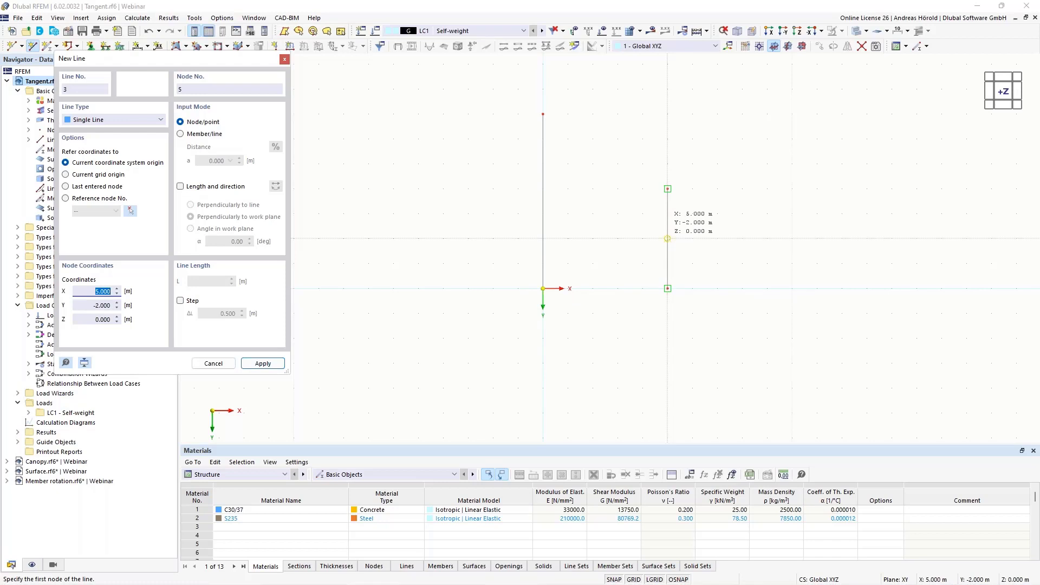
click(668, 239)
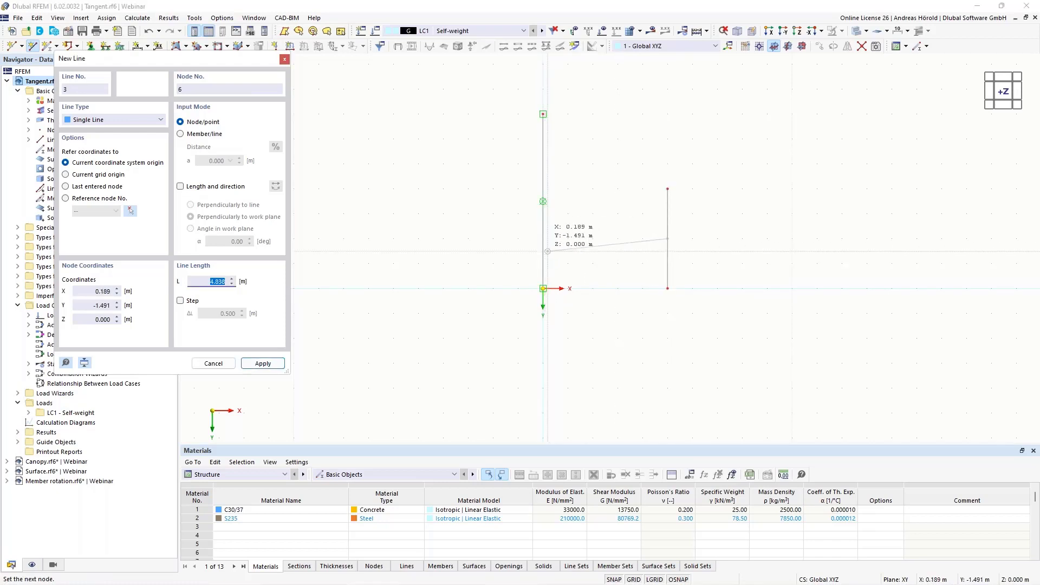
key(Escape)
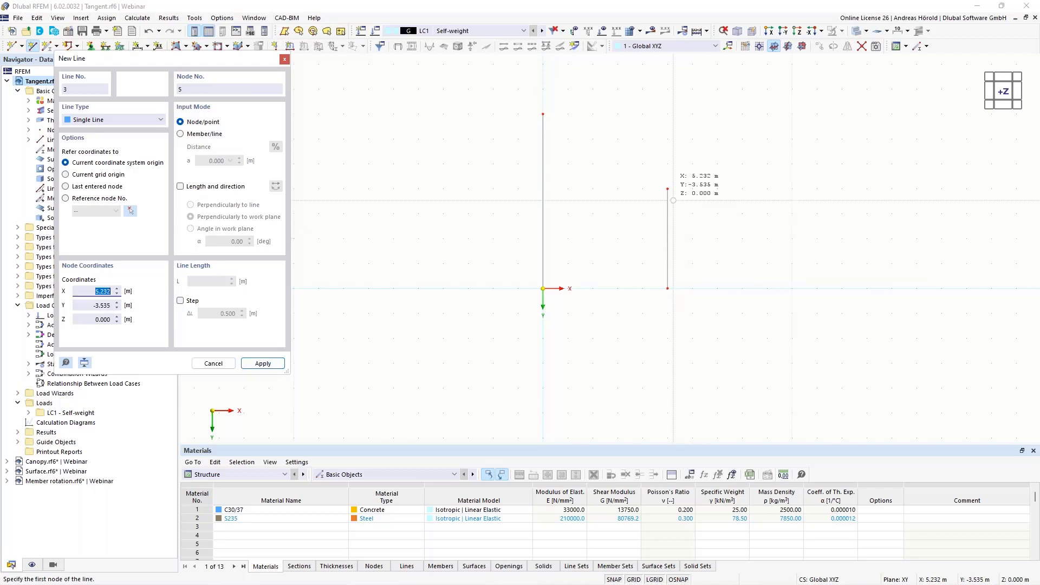
key(Escape)
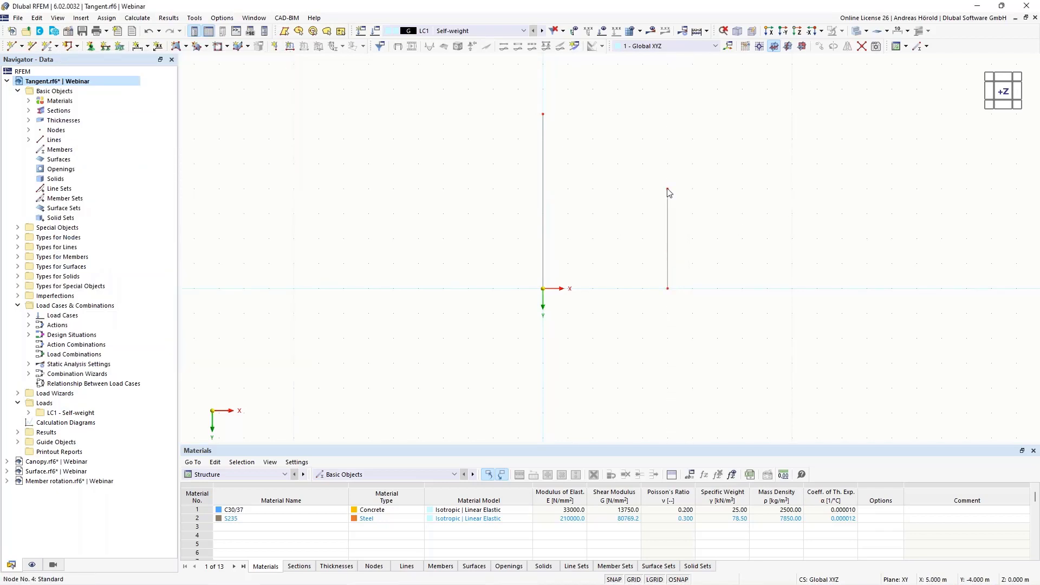
- Lengthen the shorter vertical line by moving its upper end node 1 m further in the negative Y direction
drag(668, 171, 669, 172)
click(32, 47)
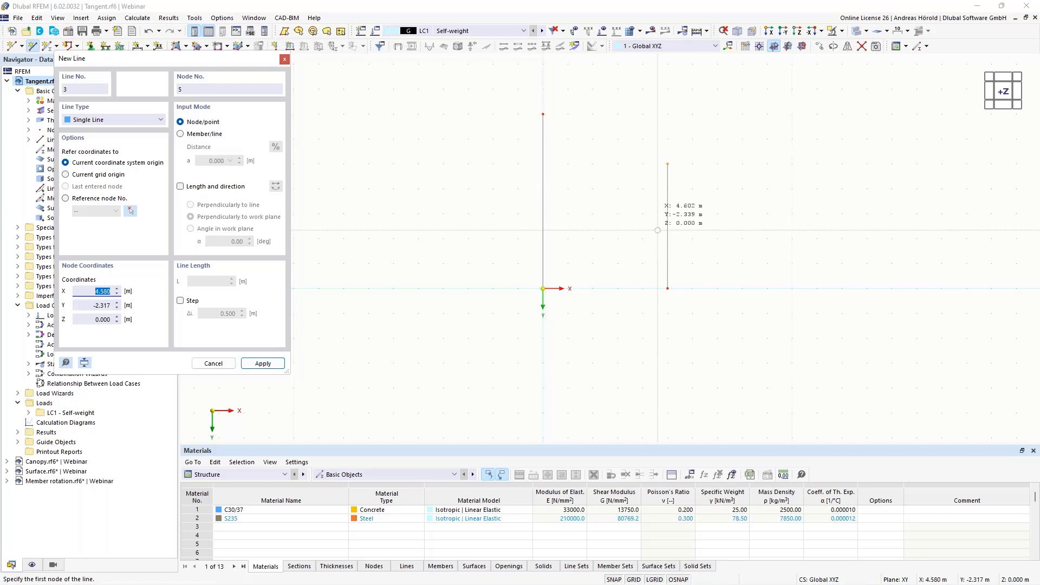
click(667, 226)
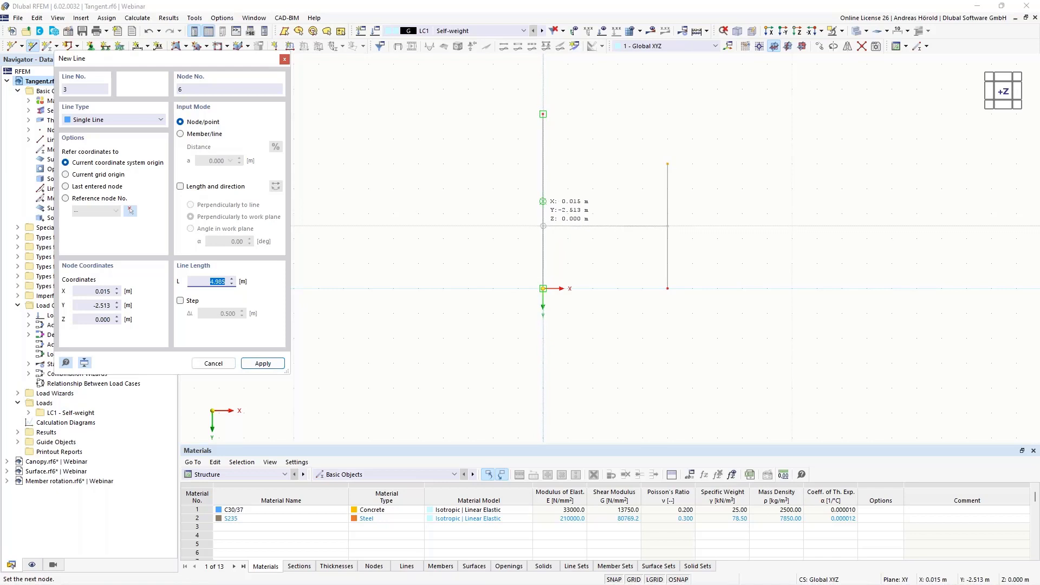
key(Escape)
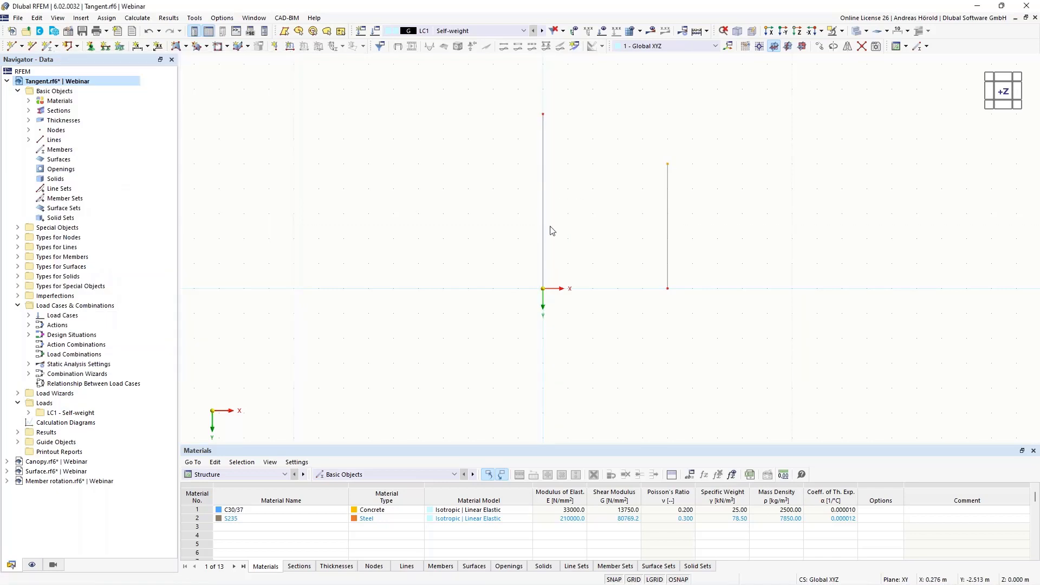
- Draw a circle with a radius of about 3.16 m on the negative X side, passing through X -5, Y -3 m
click(77, 46)
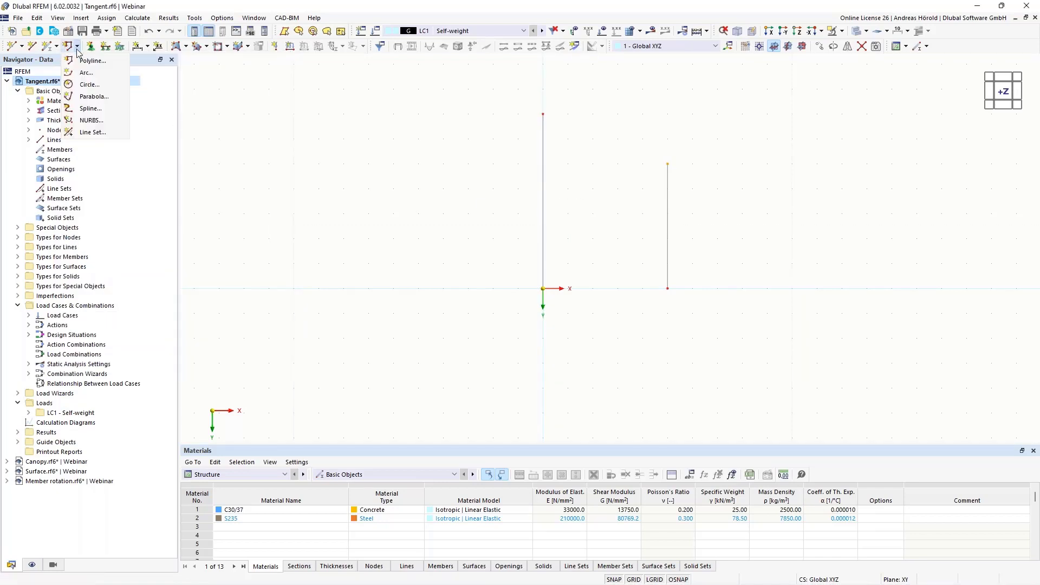
click(69, 85)
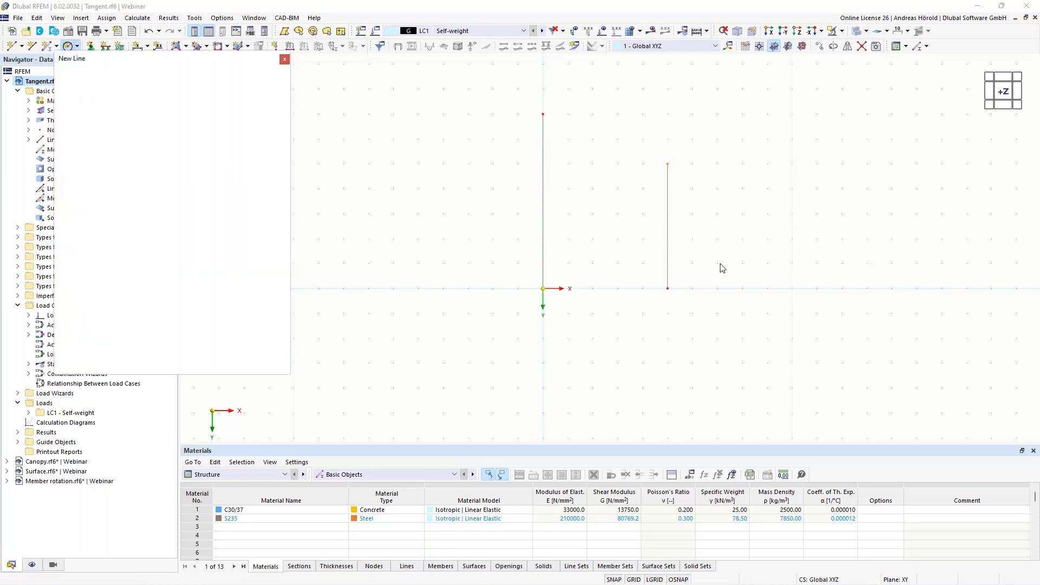
click(343, 239)
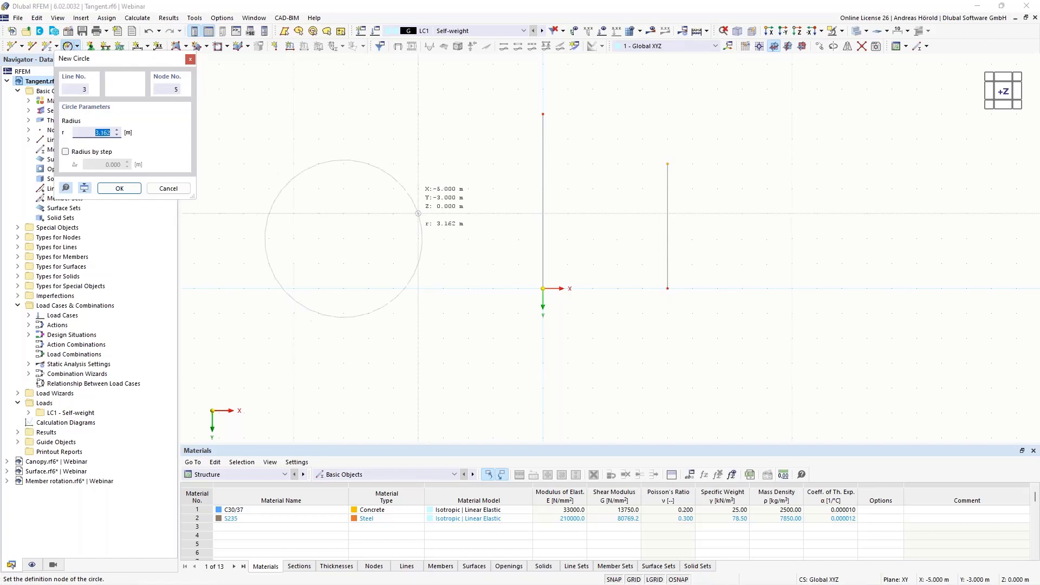
click(418, 213)
middle_drag(472, 287, 652, 310)
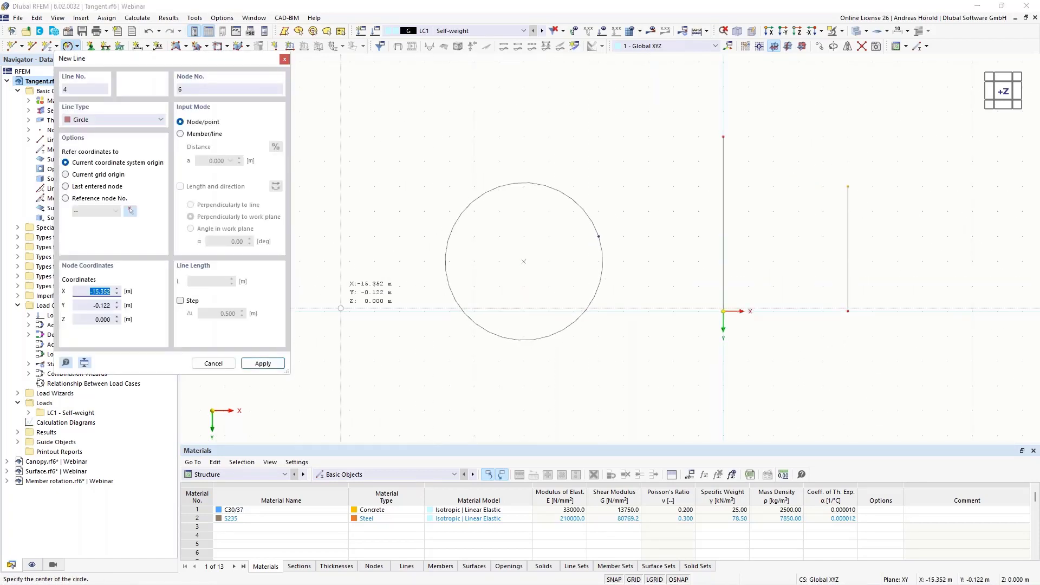
key(Escape)
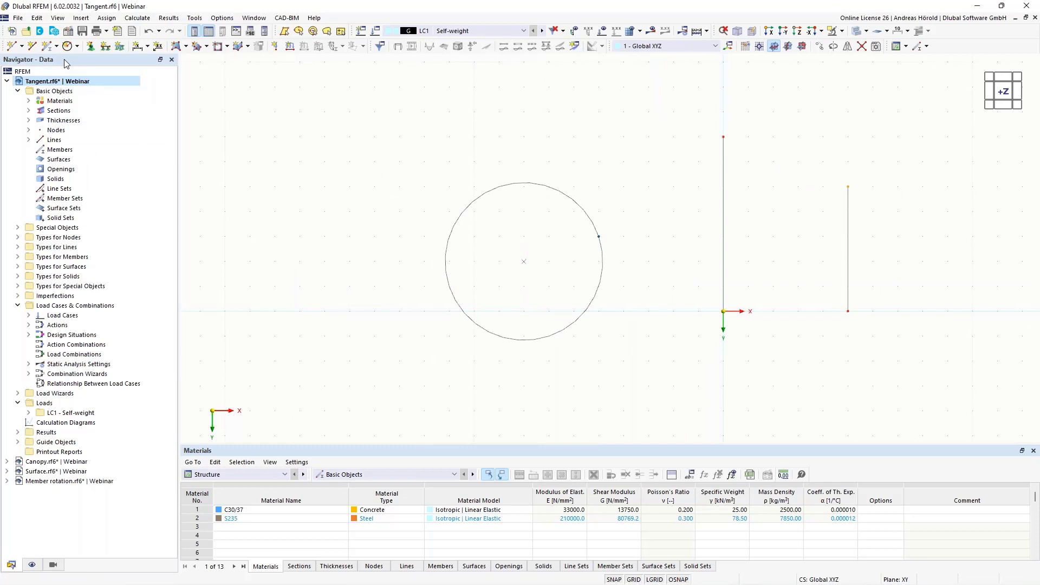
click(32, 47)
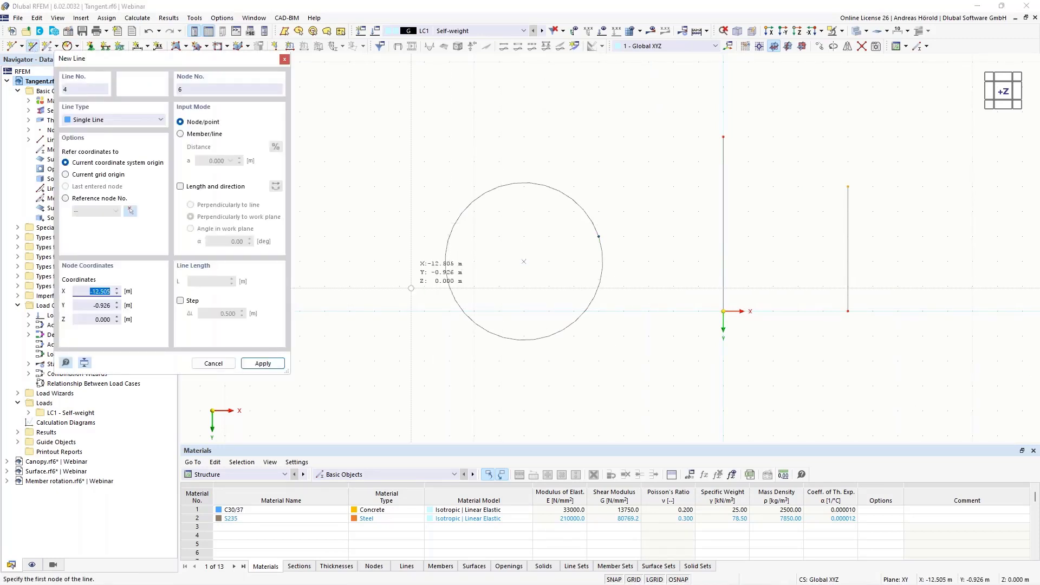
click(374, 311)
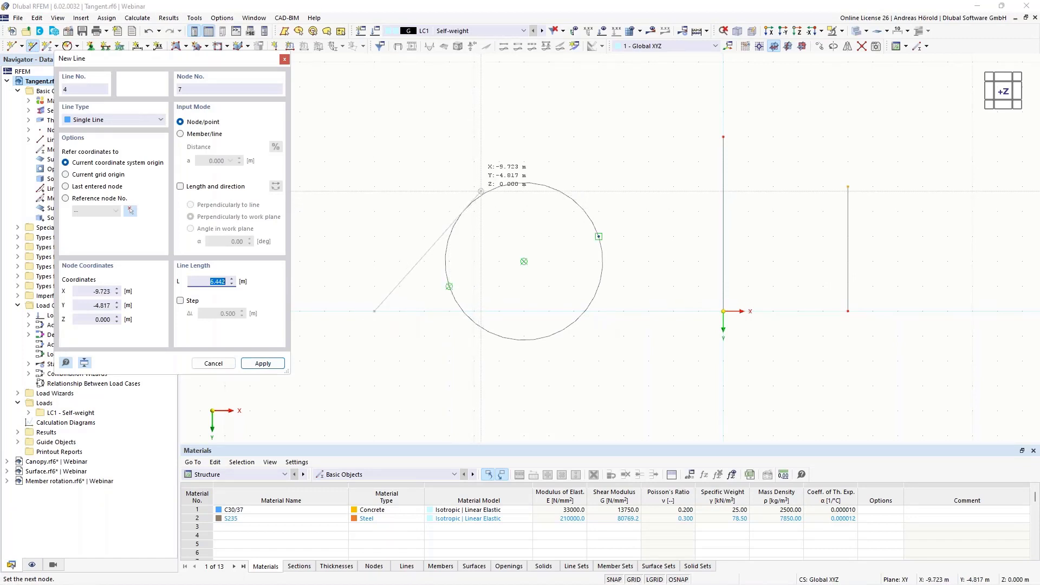
key(Escape)
key(Escape)
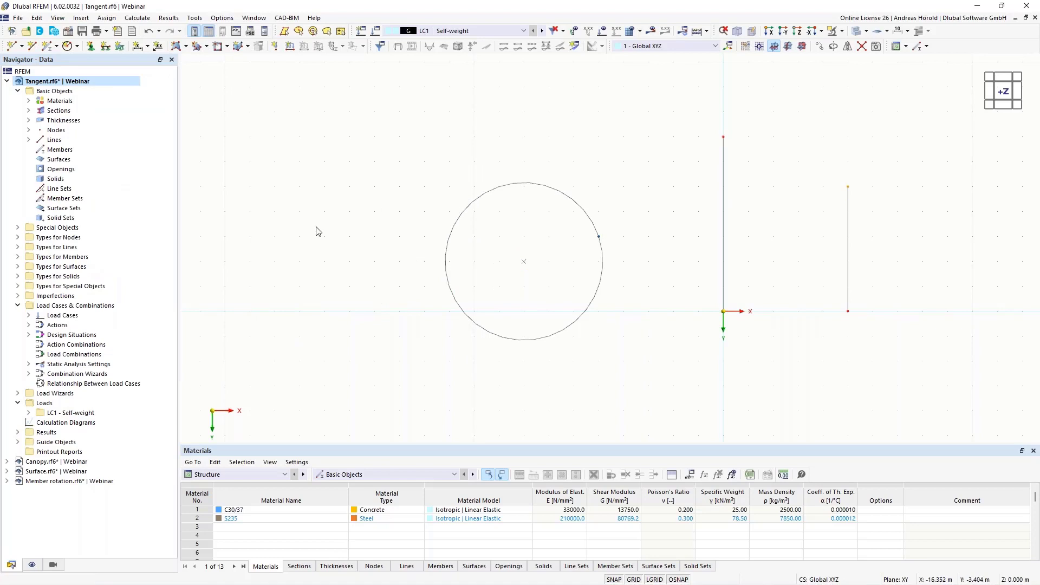
- Enable the perpendicular, tangent and circle quadrant snaps in the Standard object snap and set it active
click(18, 443)
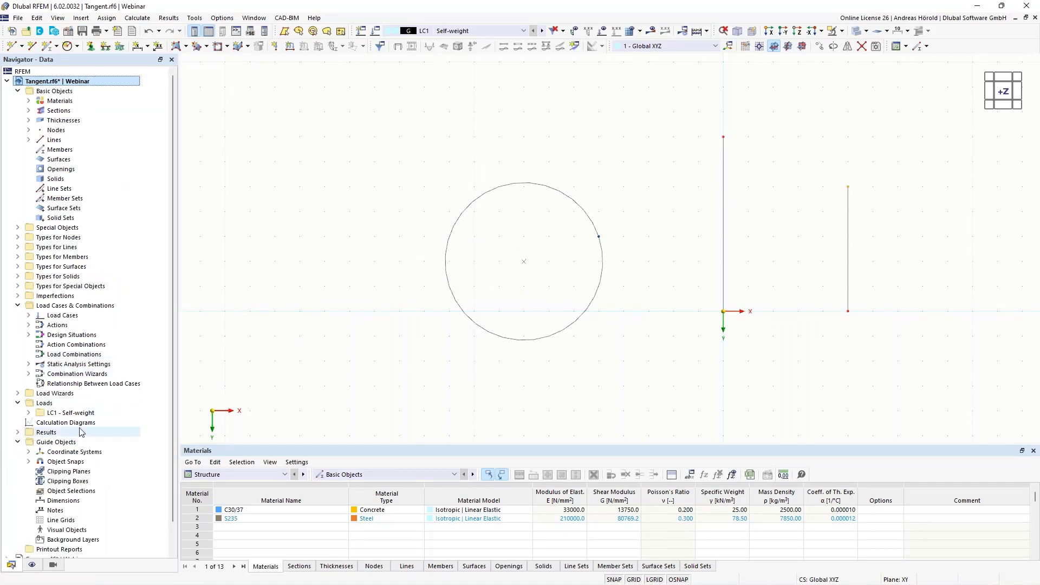
scroll(81, 432, down, 1)
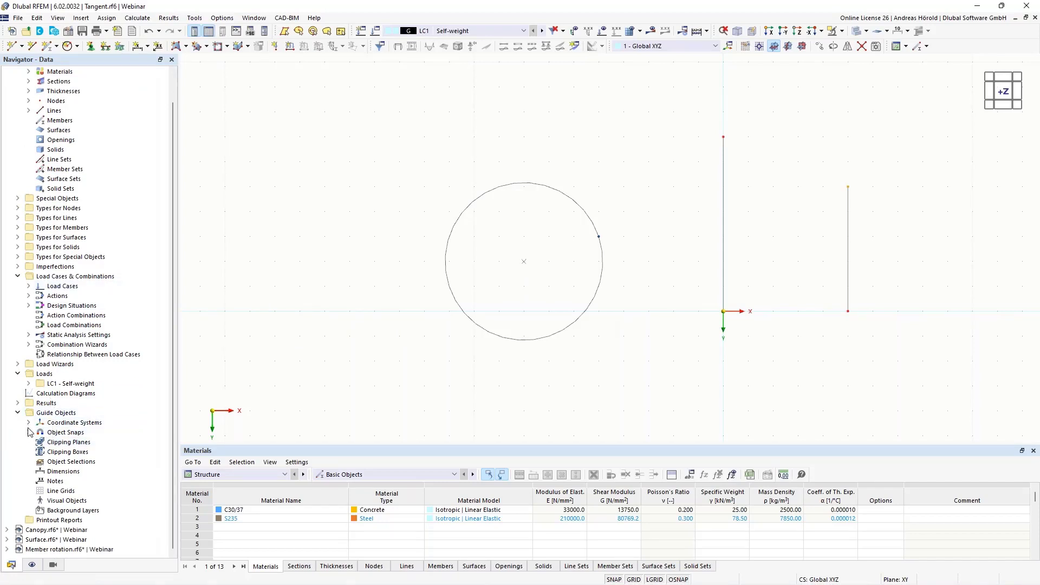
click(28, 432)
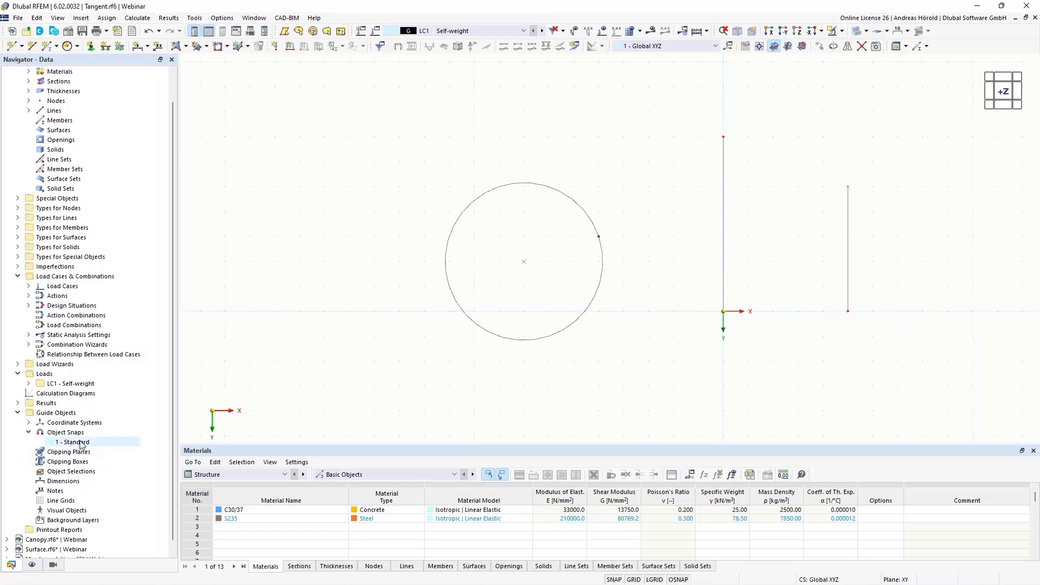
right_click(678, 580)
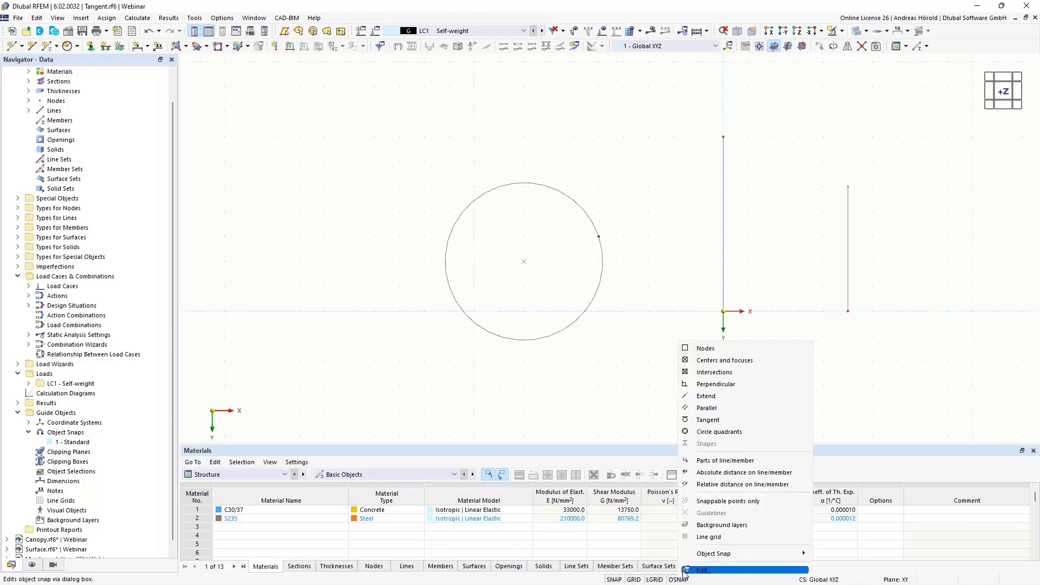
click(711, 569)
drag(482, 121, 559, 106)
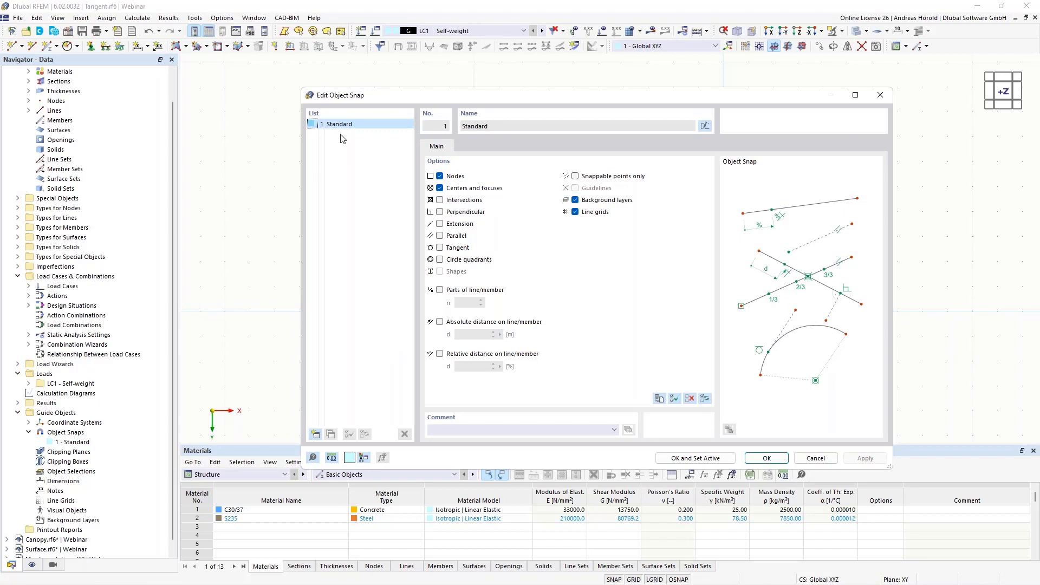
click(440, 212)
click(685, 458)
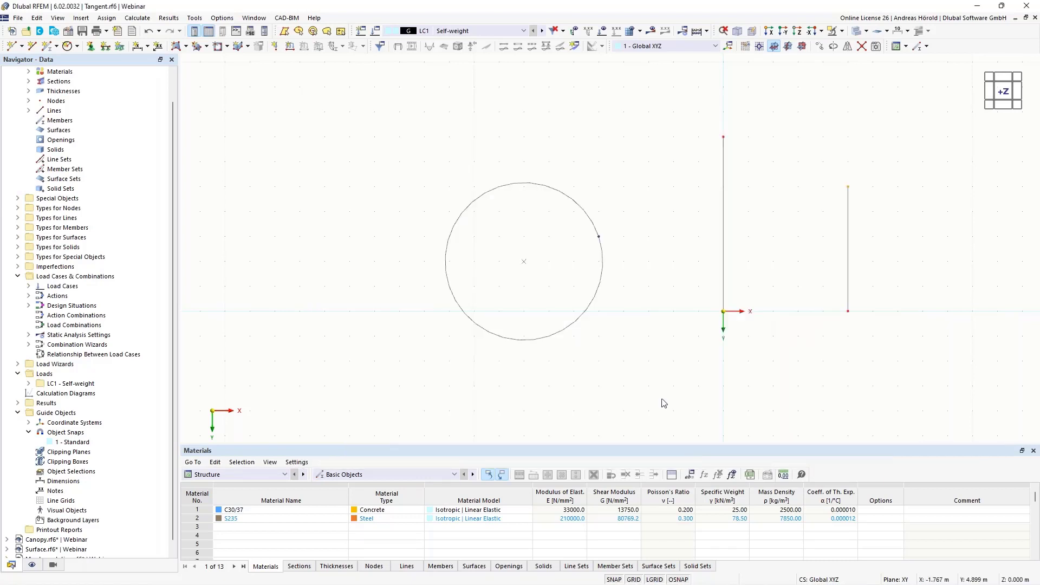
- Draw a 5 m line from the midpoint of the shorter vertical line perpendicular to the longer one at Y -2.5 m
middle_drag(356, 212, 279, 227)
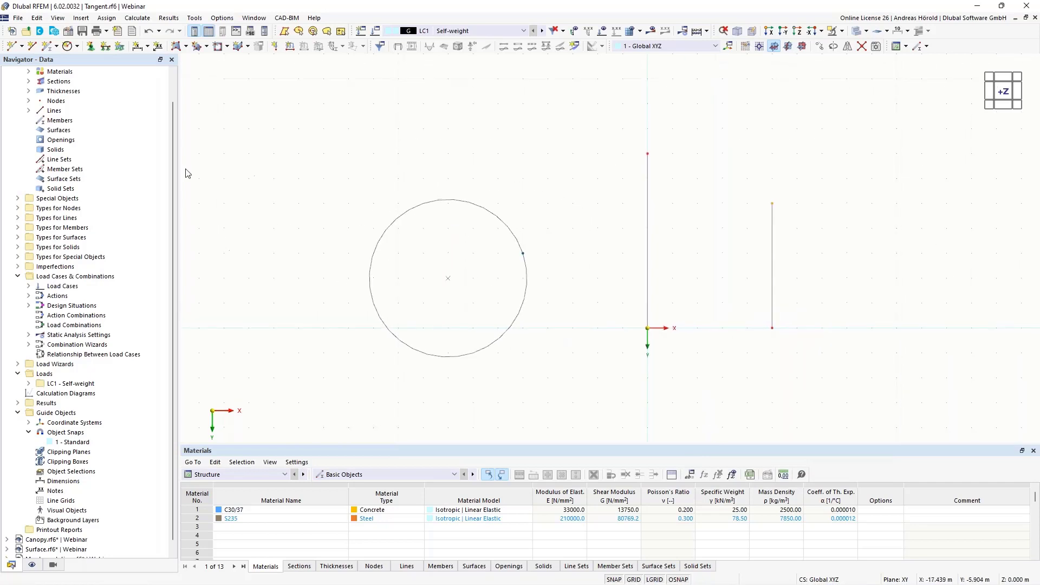
click(31, 47)
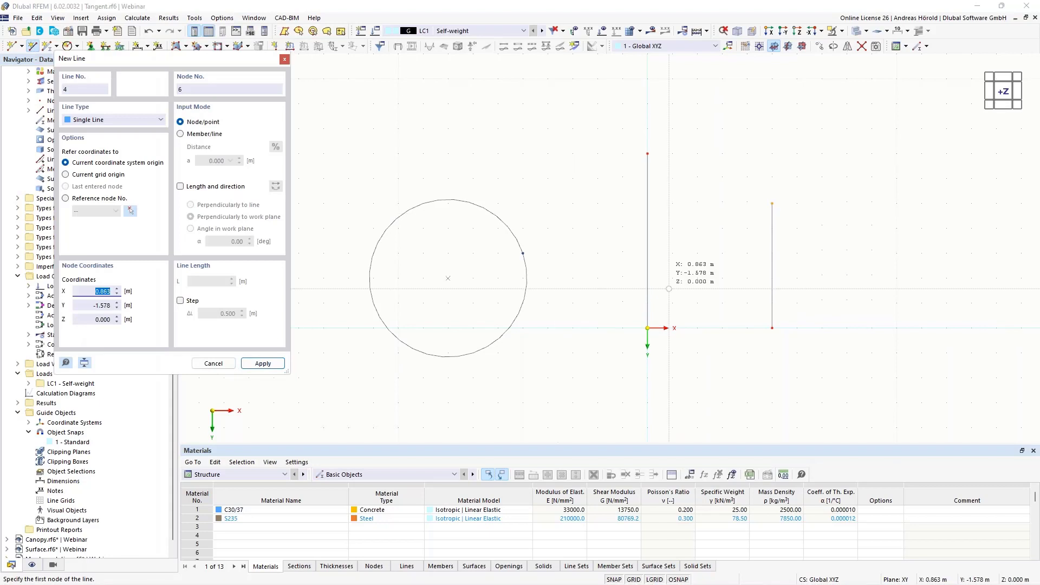
click(772, 266)
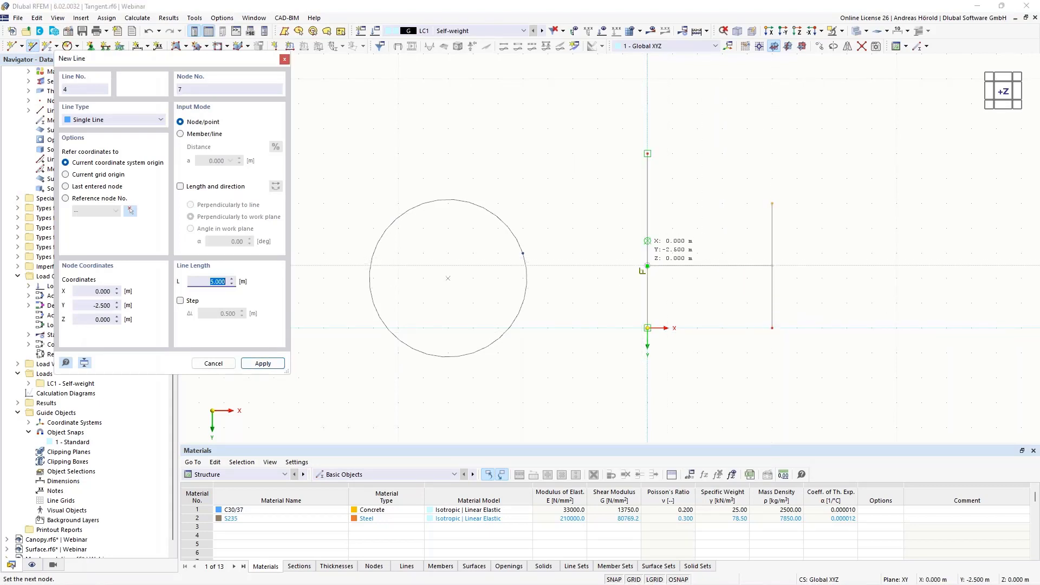
click(647, 266)
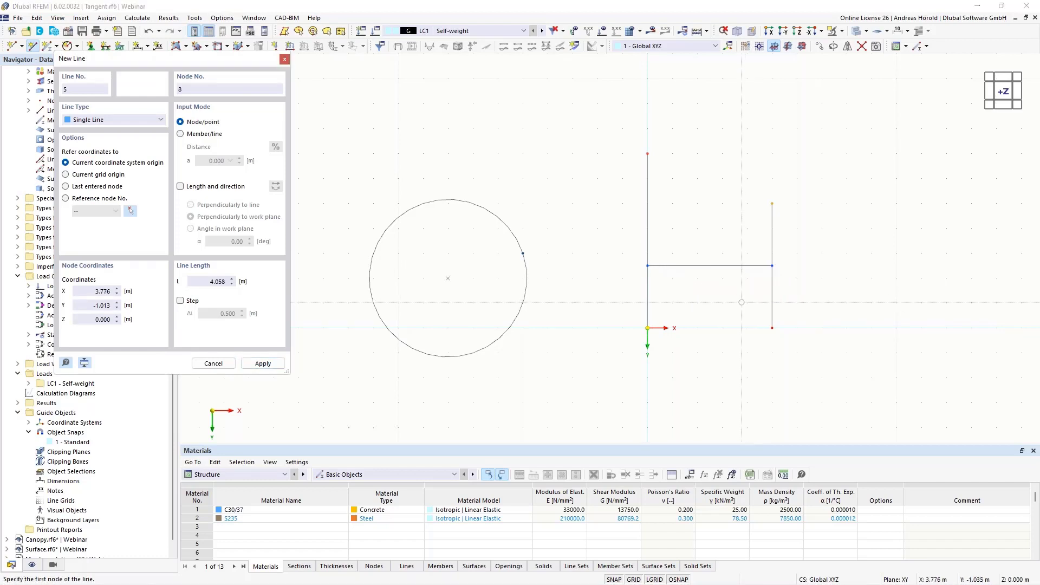
- Draw a line from a point on the X-axis beyond the circle to the upper tangent point of the circle
middle_drag(586, 331, 726, 320)
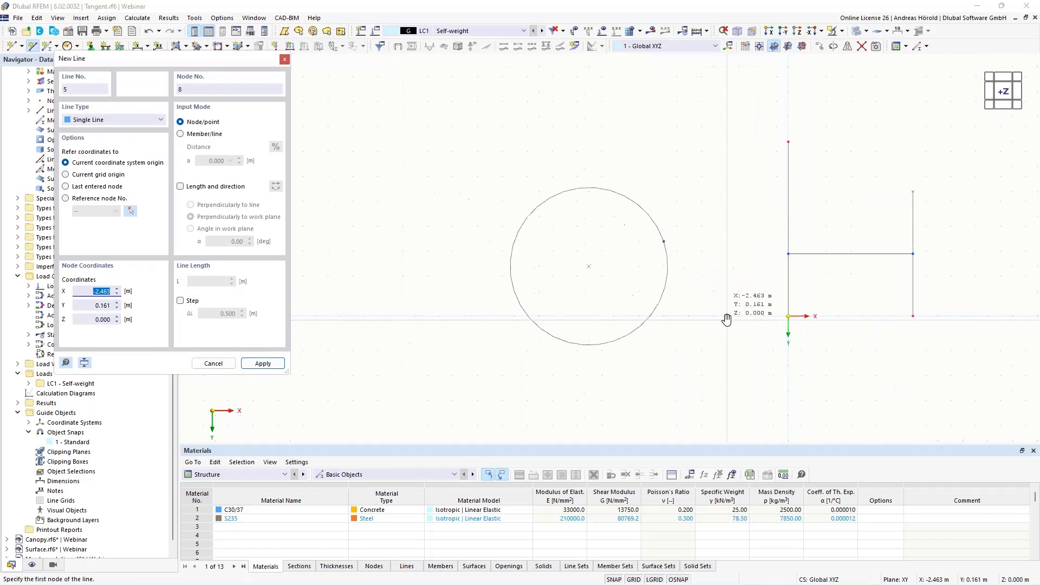
click(439, 315)
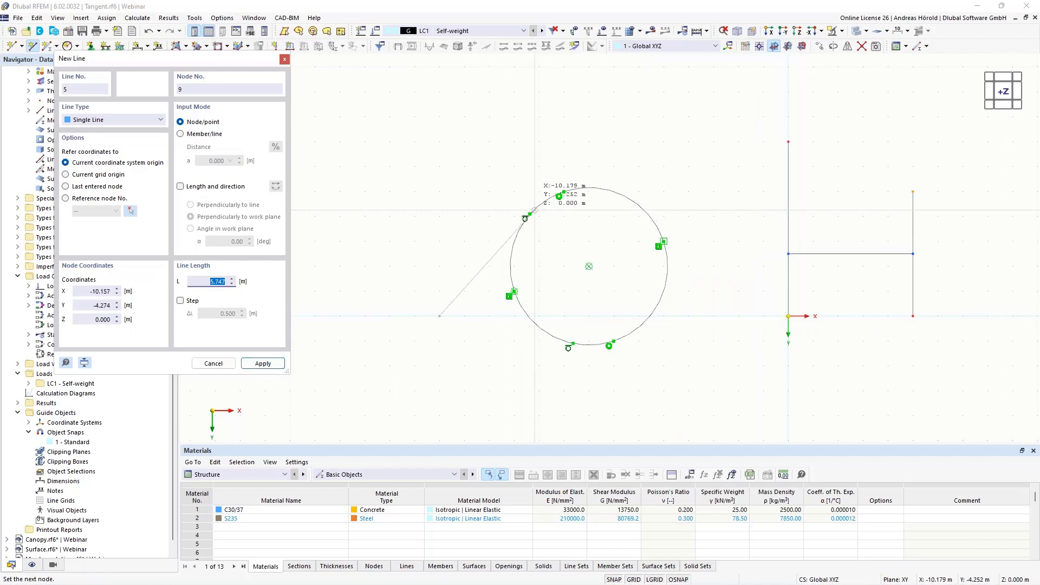
click(531, 214)
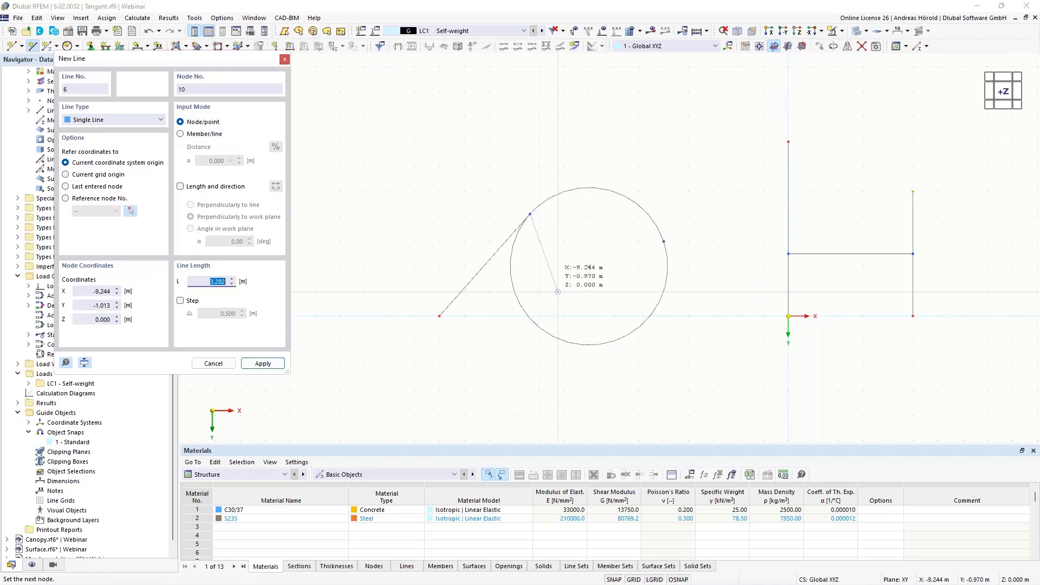
key(Escape)
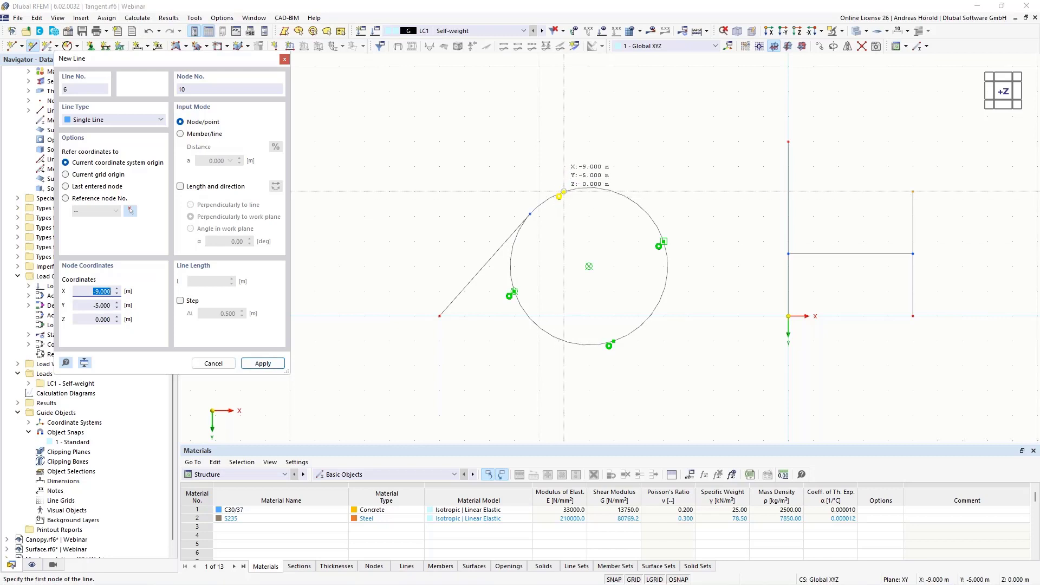
- Draw four connected lines through the circle's quadrant points, starting and closing at X -9, Y -5 m, to form an inscribed square
click(564, 192)
click(664, 241)
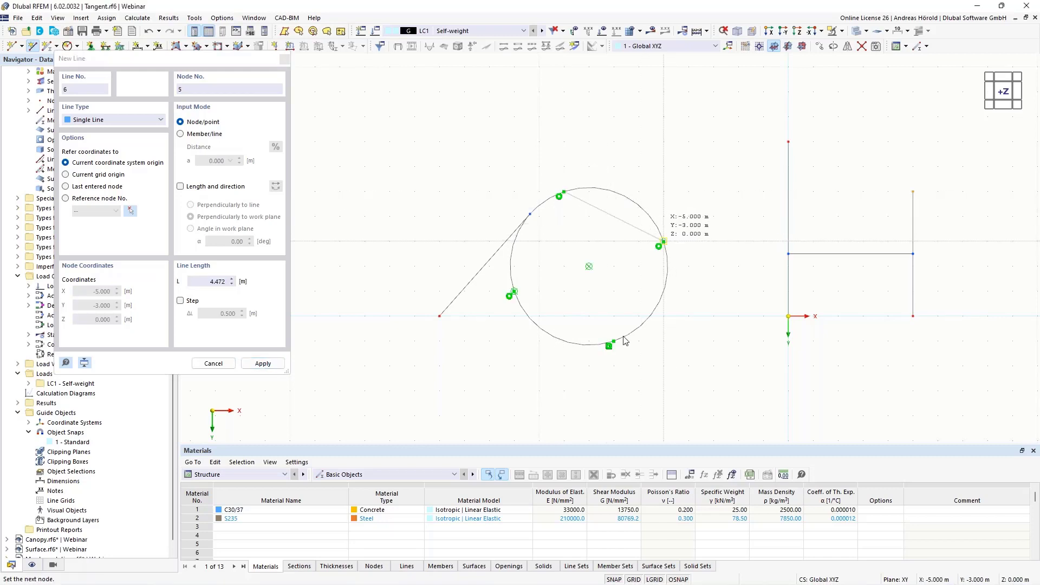
click(610, 343)
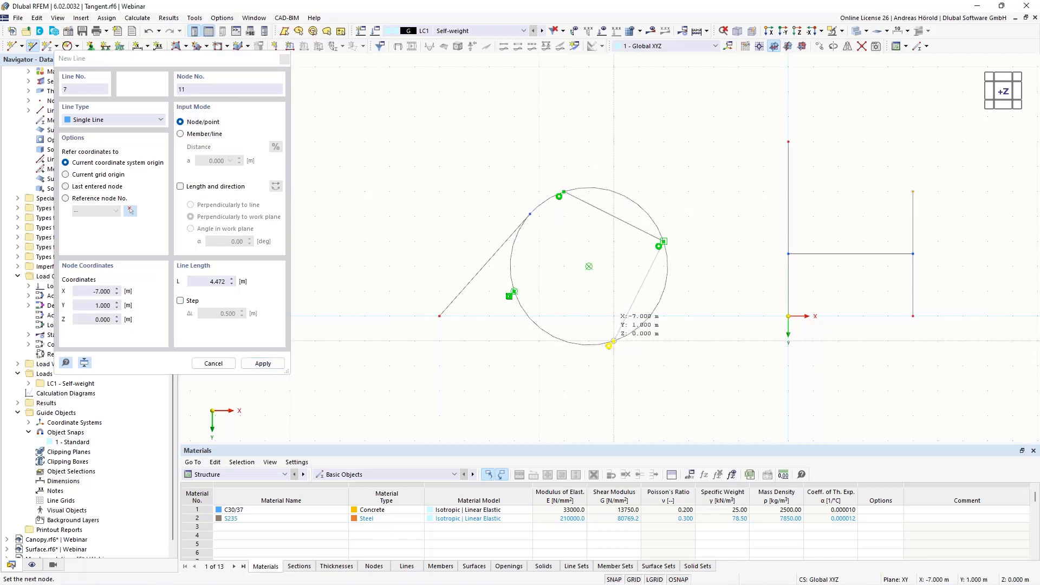
click(513, 291)
click(564, 191)
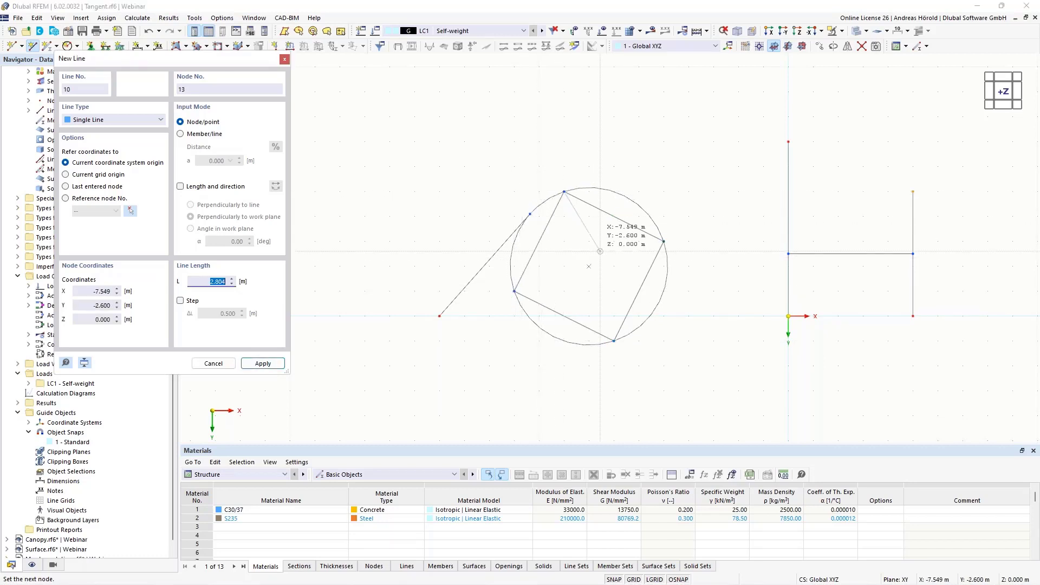
key(Escape)
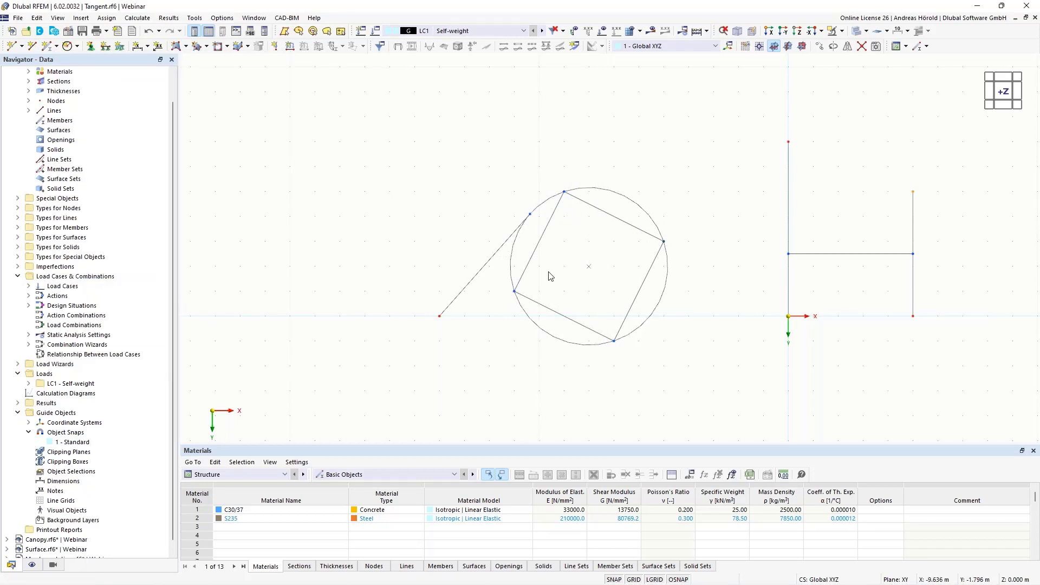
click(515, 289)
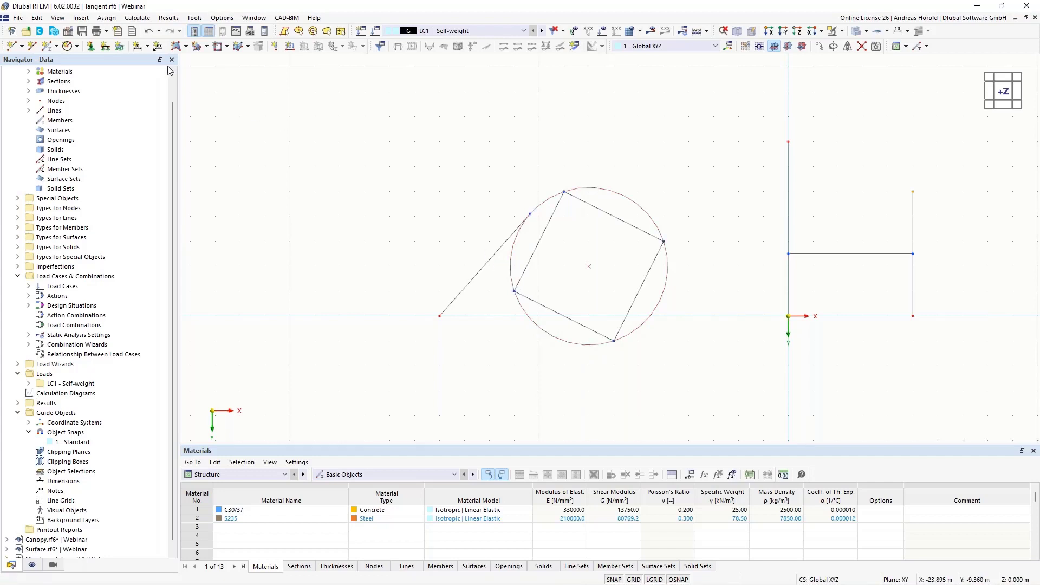
- Undo the last three lines of the inscribed square and redo all three
click(148, 33)
click(148, 33)
click(148, 33)
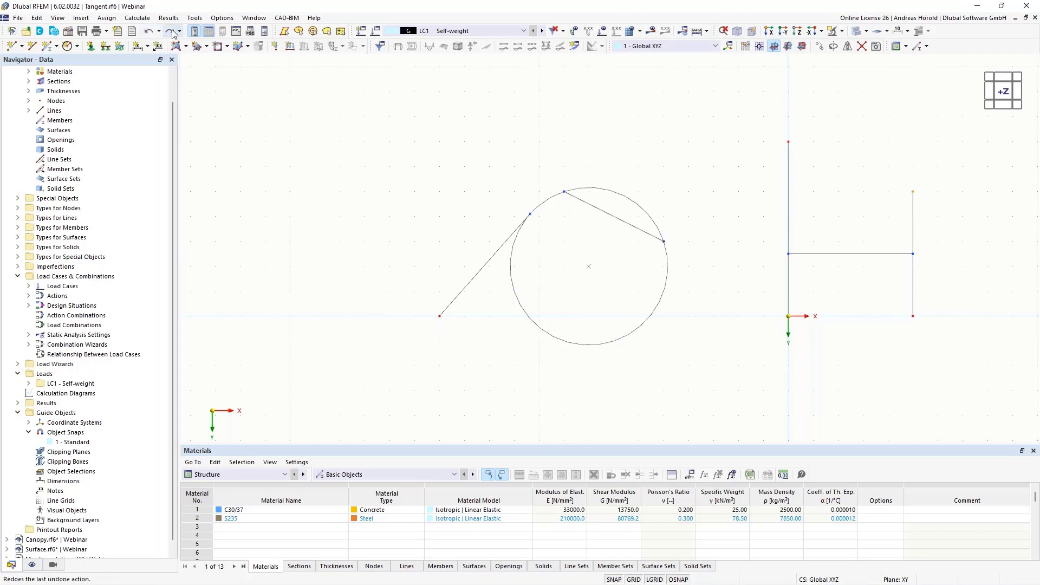
click(170, 31)
click(170, 31)
click(171, 32)
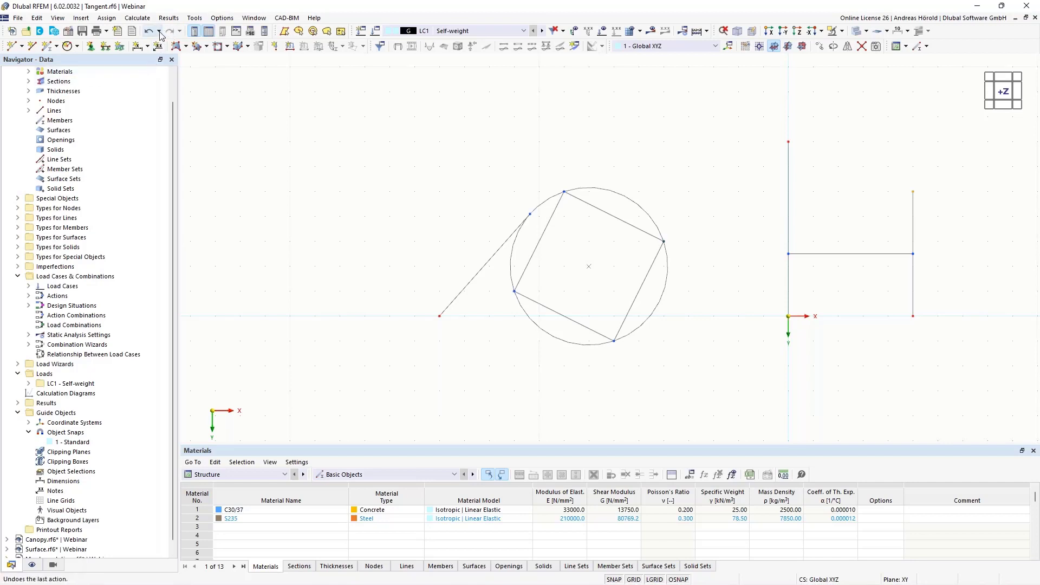
- Undo back through Create Line No. 4 and on through Create Line No. 1 using the history, and redo everything up to Create Line No. 9
click(160, 31)
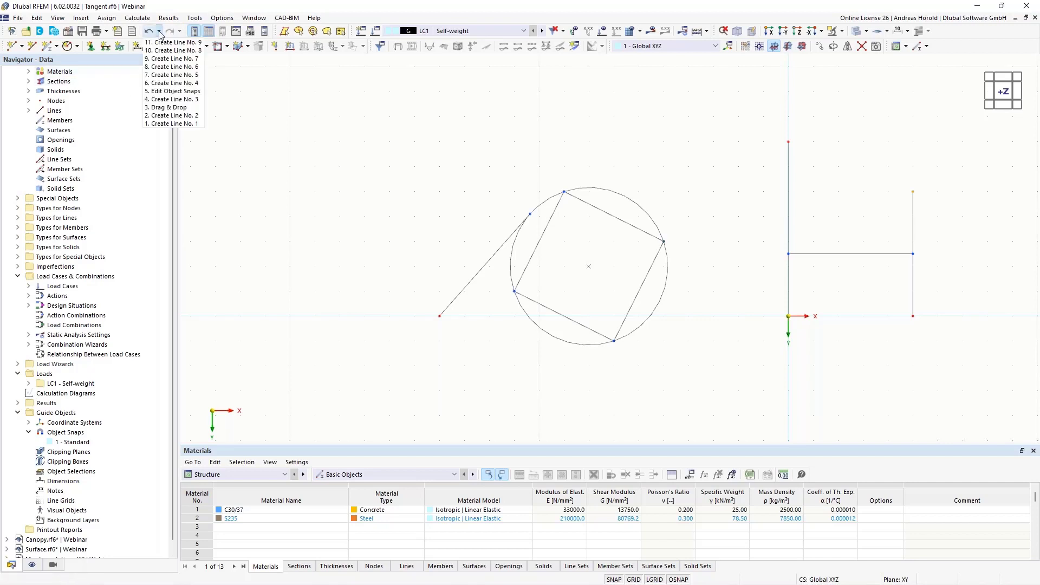
click(175, 82)
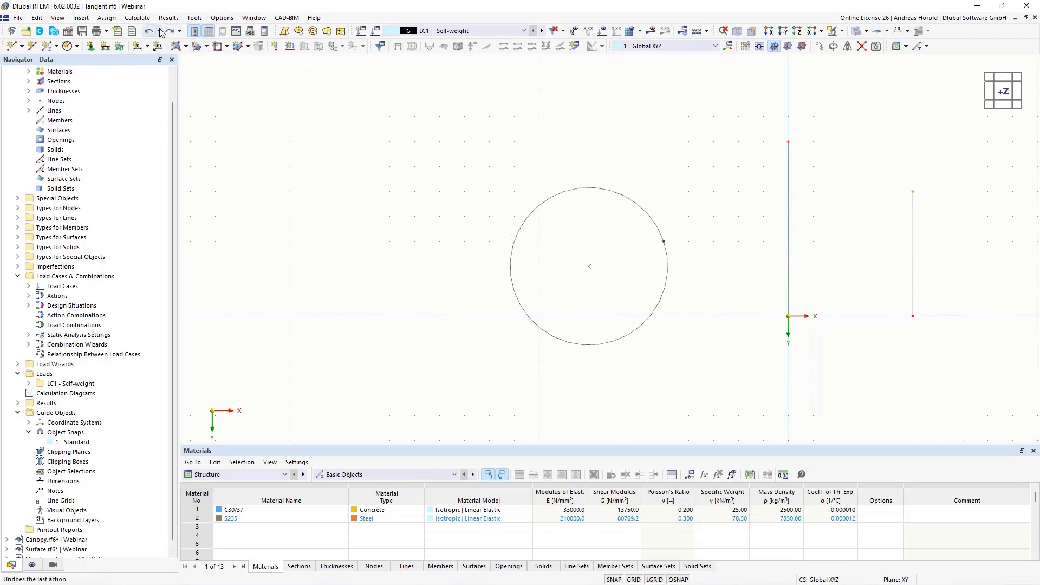
click(160, 31)
click(171, 76)
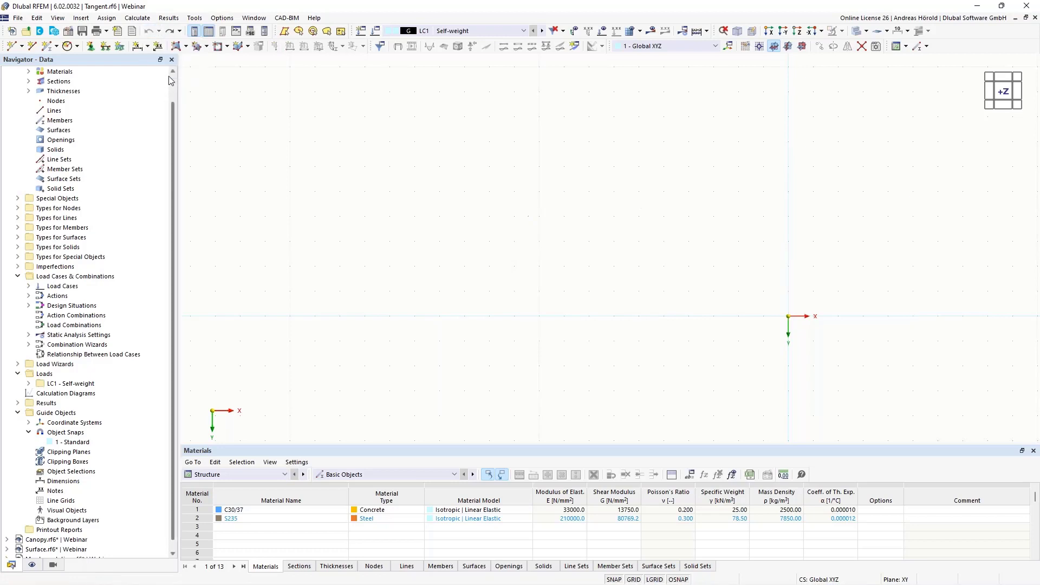
click(180, 32)
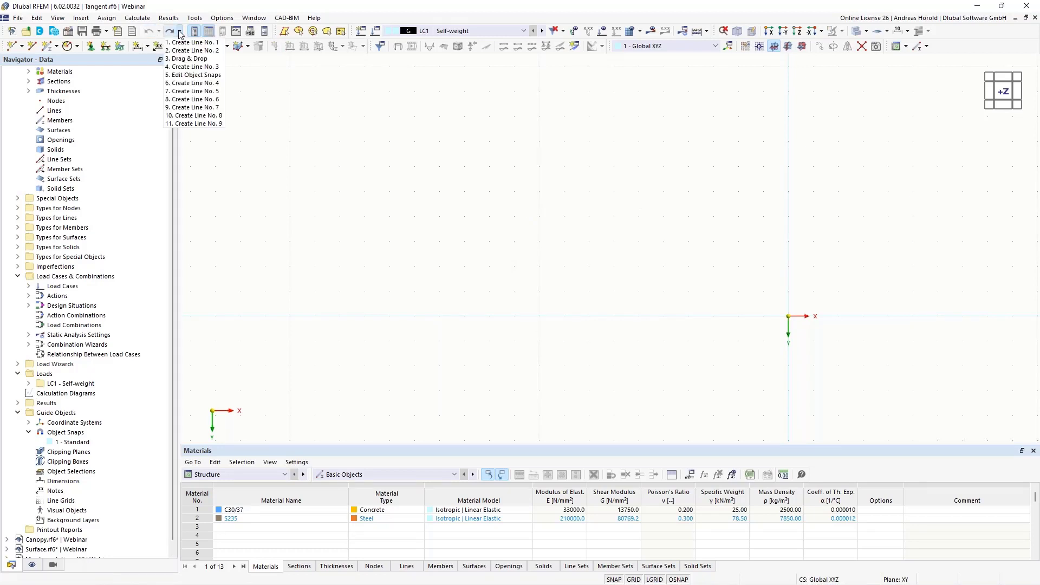
click(189, 124)
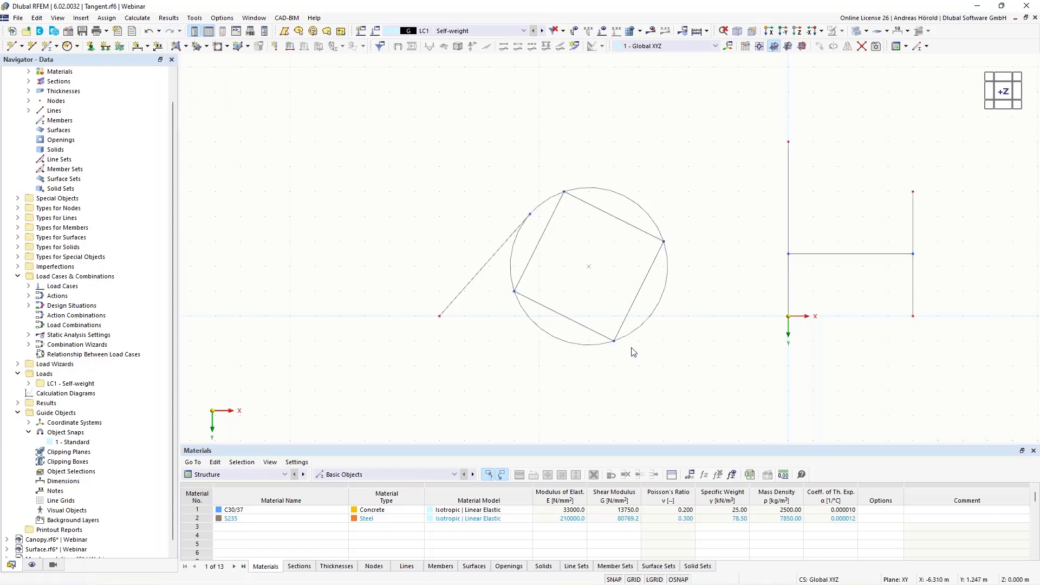
- Inspect the maximum number of undo steps in the program settings and close them without changes
click(221, 19)
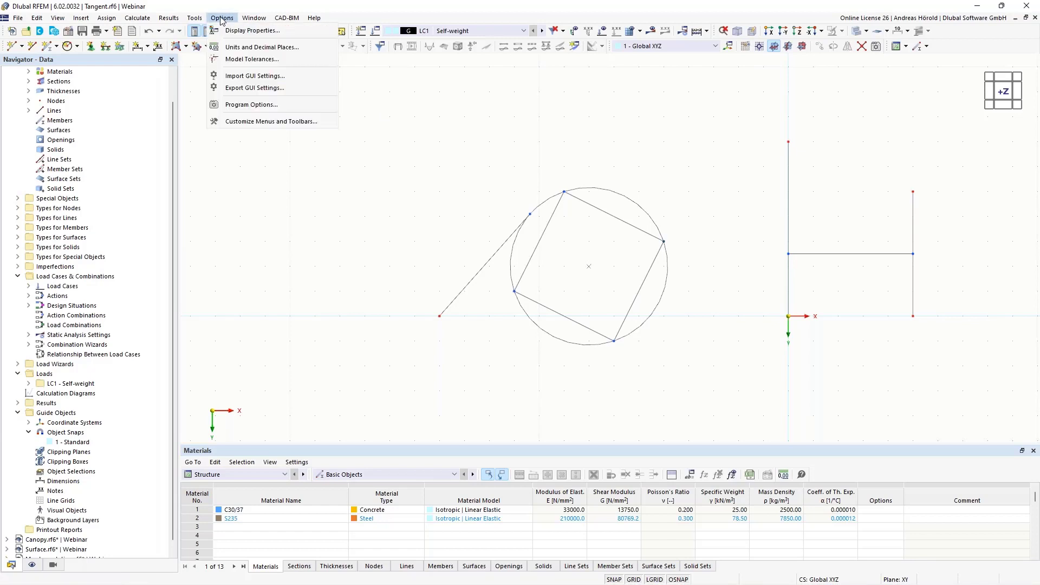
click(280, 107)
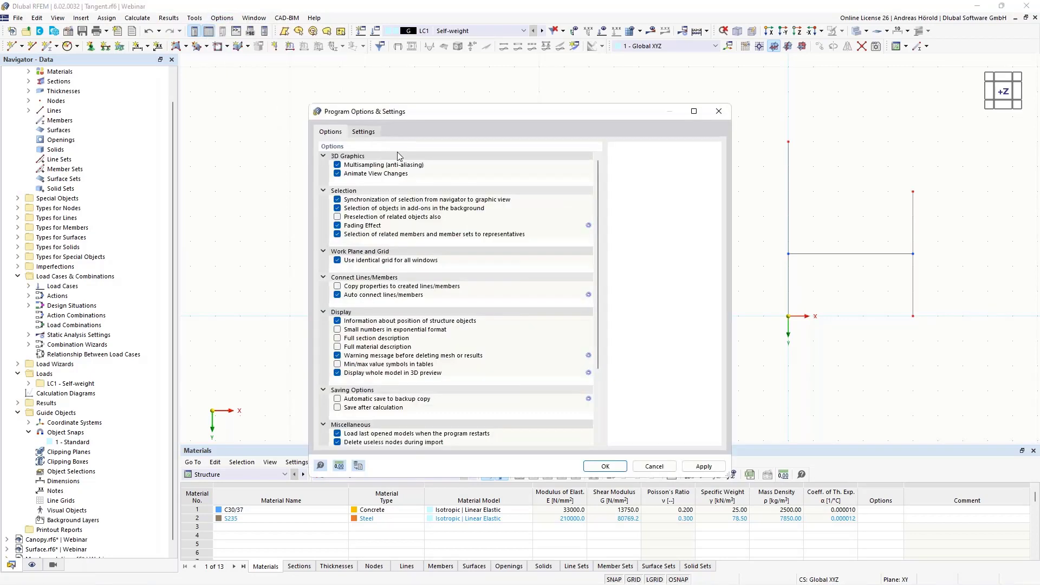
click(362, 133)
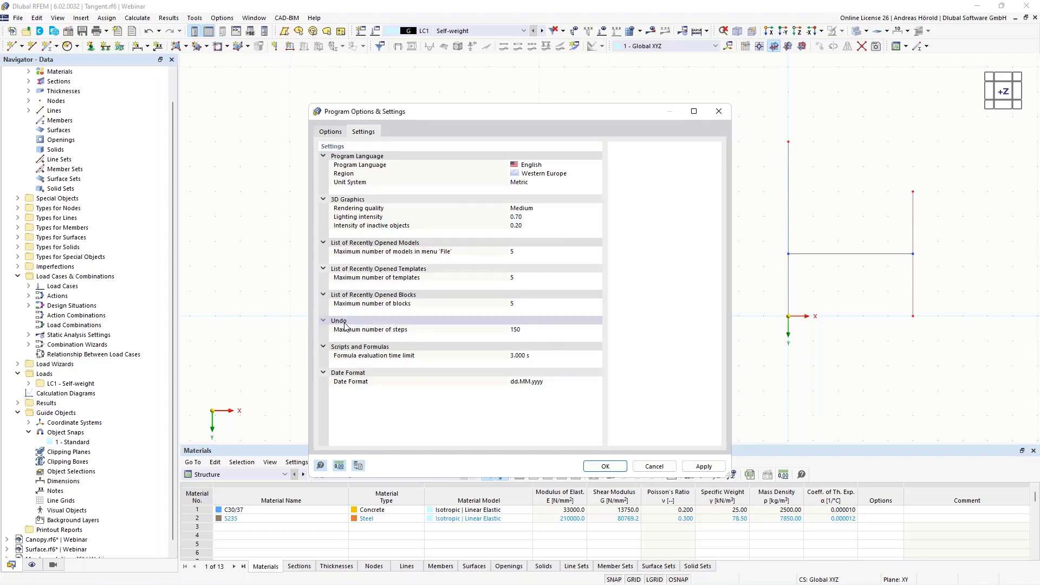
click(541, 330)
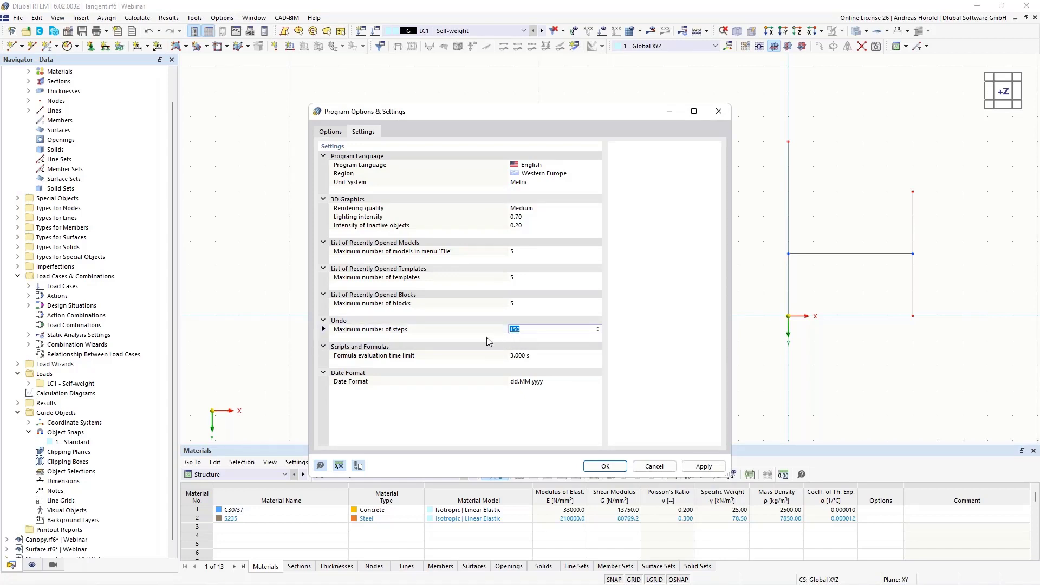
click(648, 468)
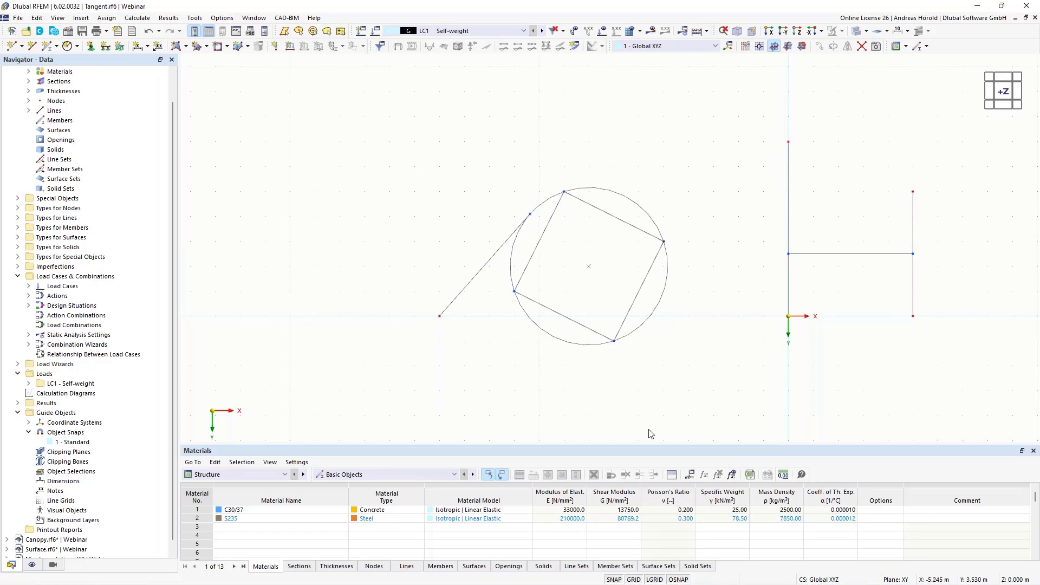
- Switch to the Canopy.rf6 model
scroll(108, 401, up, 1)
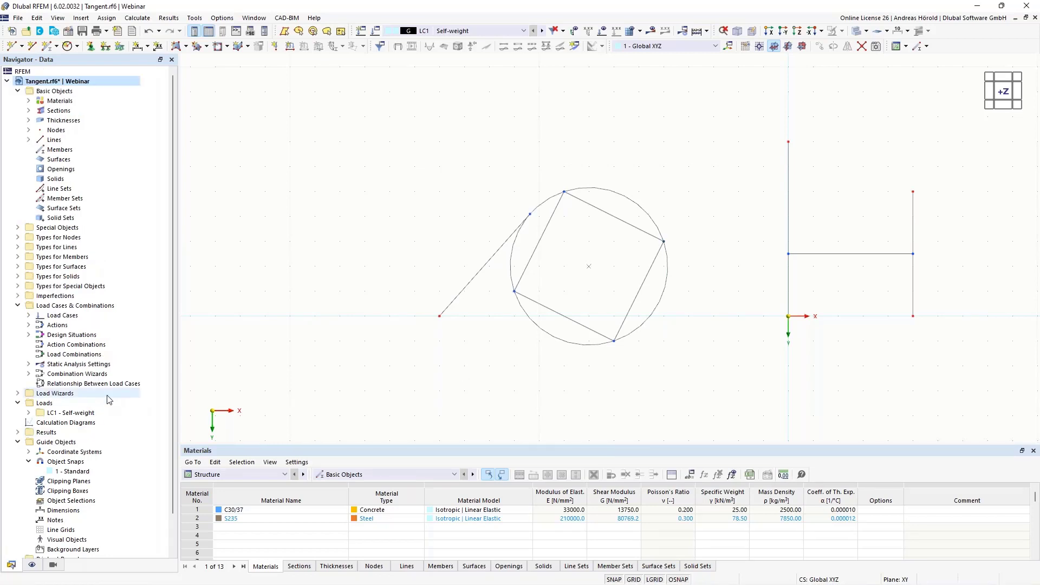
scroll(68, 323, down, 1)
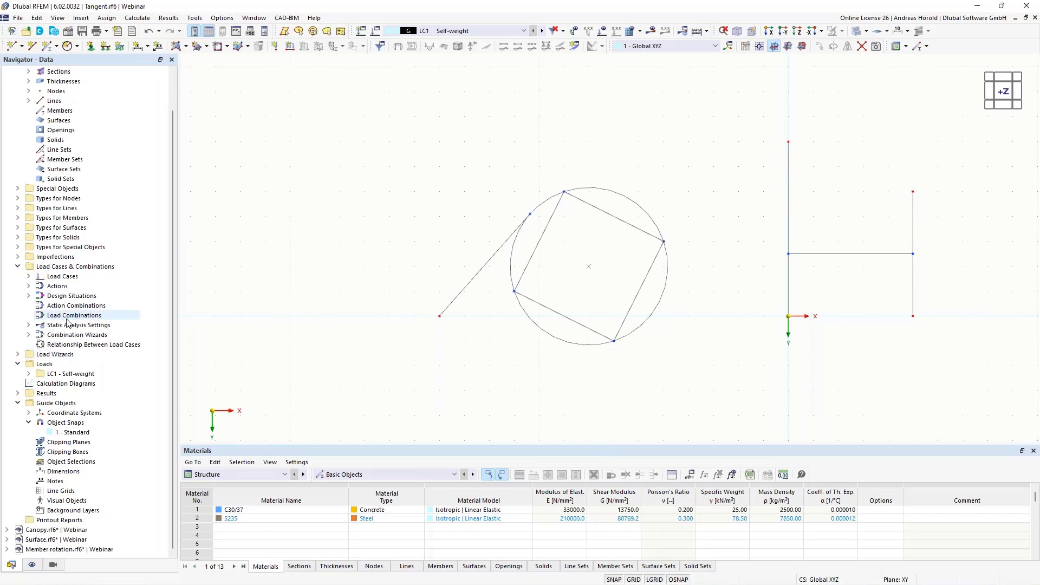
click(40, 530)
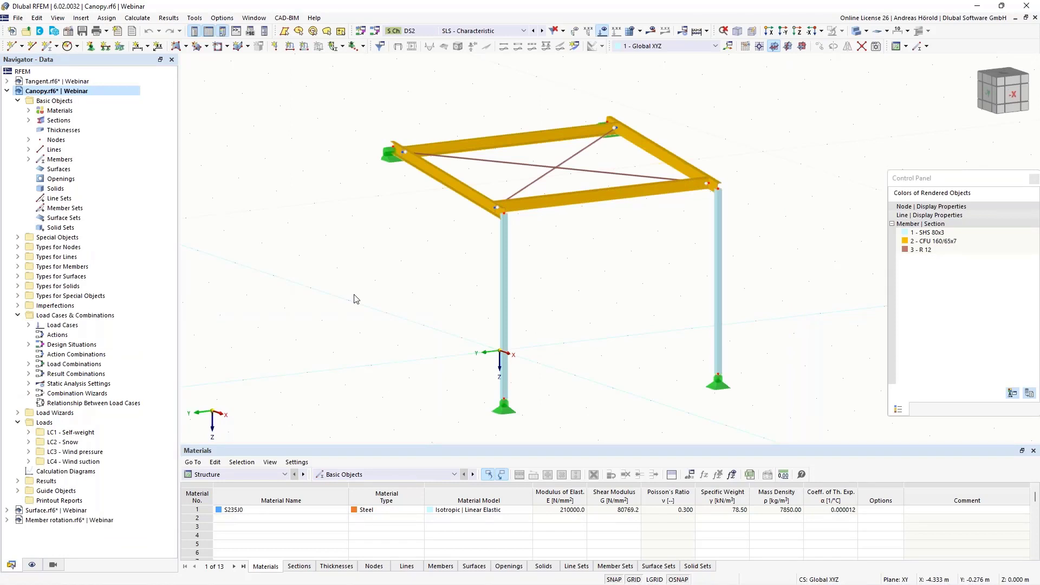
ctrl+middle_drag(385, 353, 443, 325)
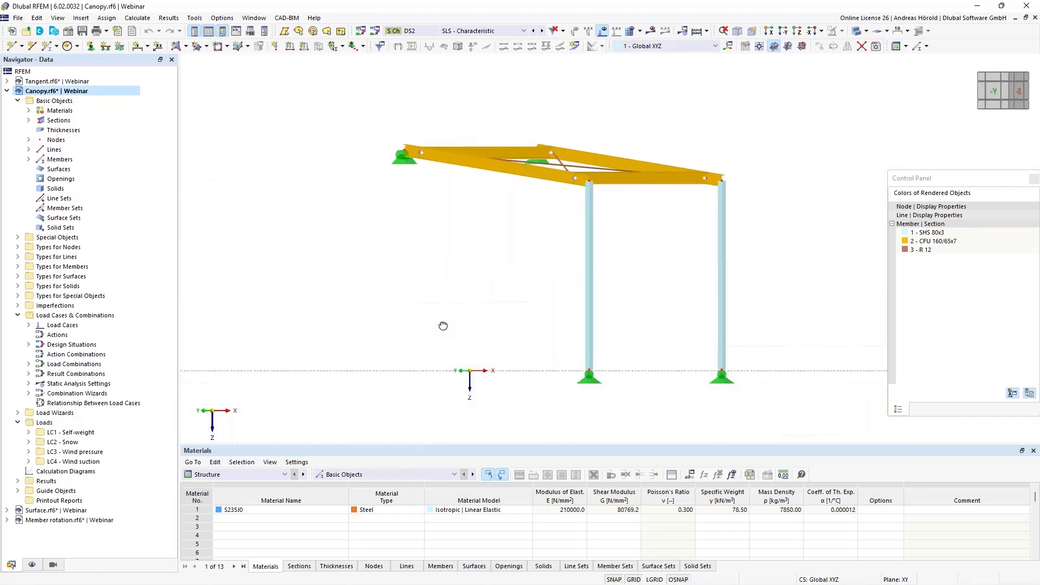
ctrl+middle_drag(499, 311, 495, 319)
right_click(497, 318)
click(428, 253)
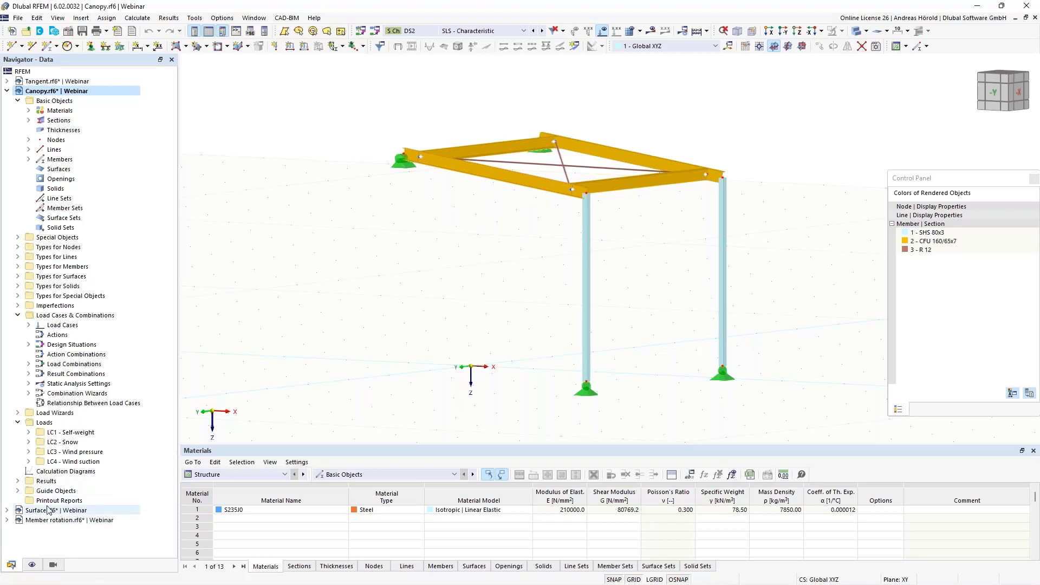
- Start a new coordinate system among the guide objects with the coordinate system type 3 Points
click(18, 491)
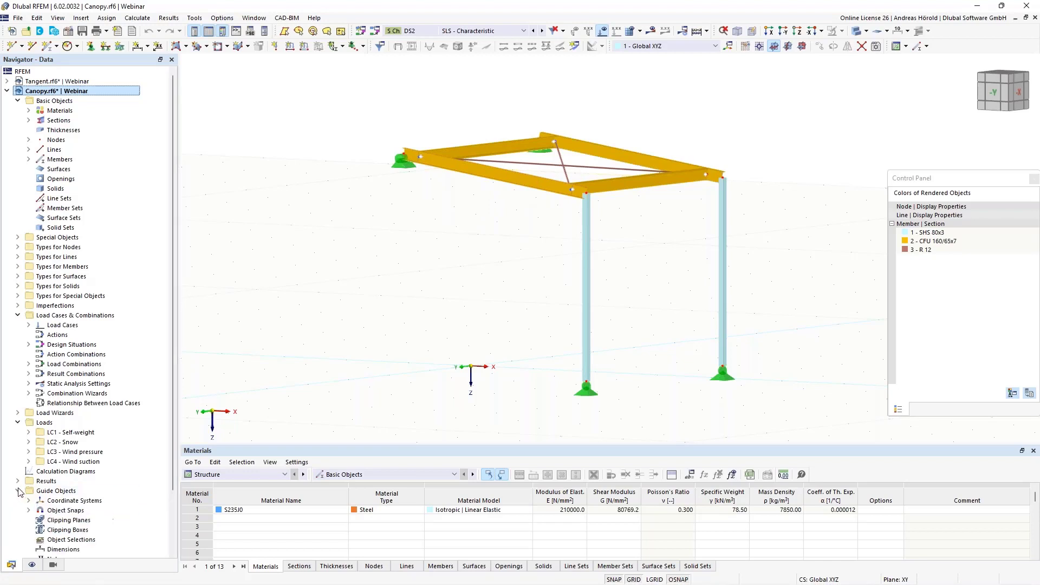
scroll(18, 491, down, 3)
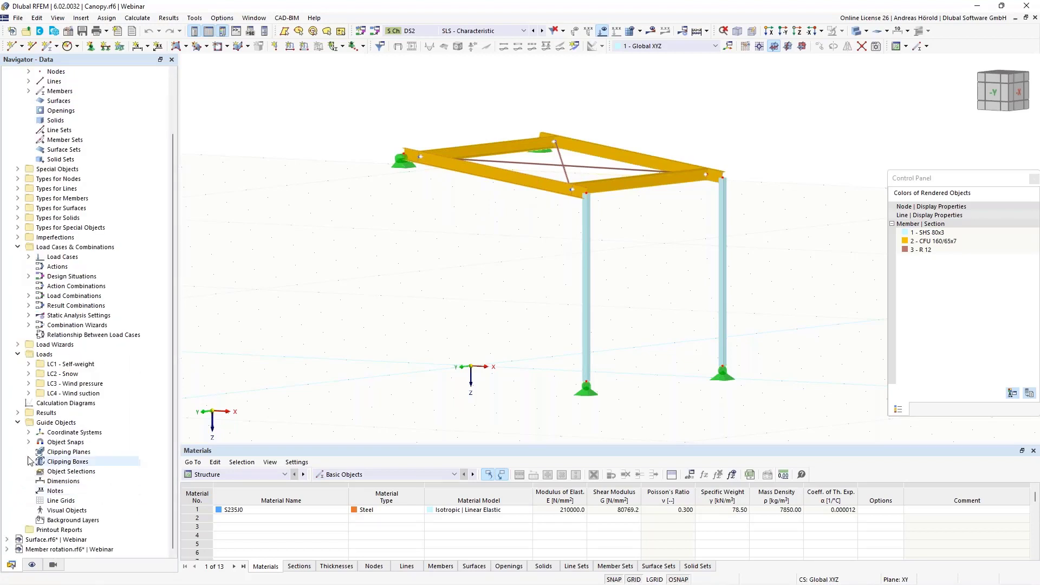
click(29, 432)
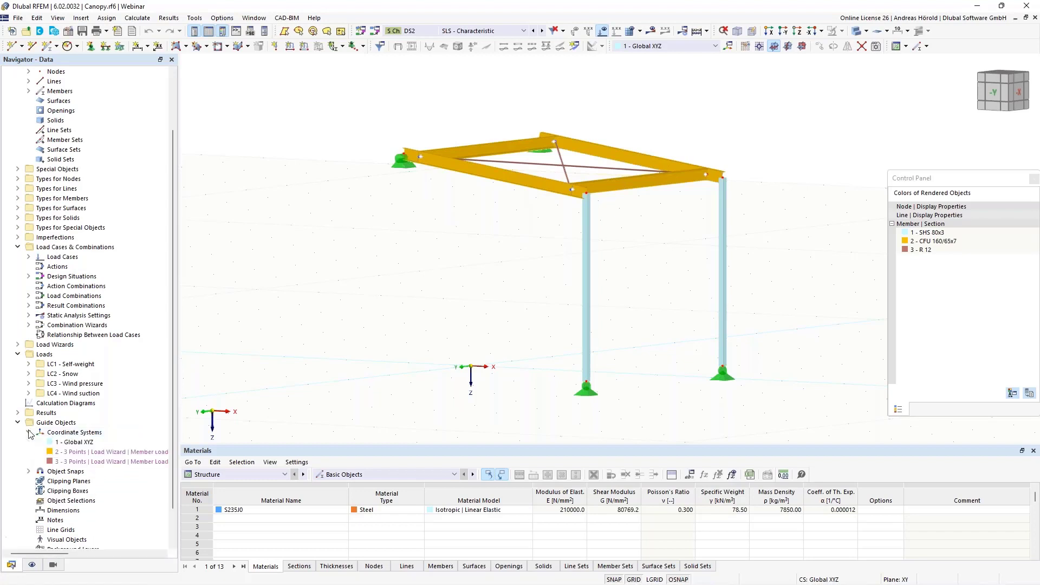
right_click(76, 434)
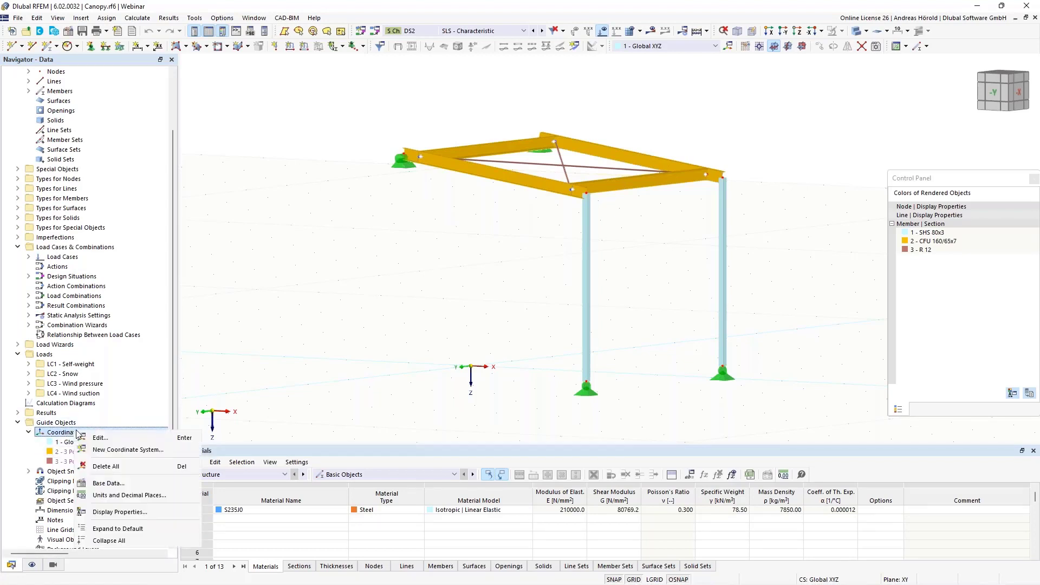
click(102, 439)
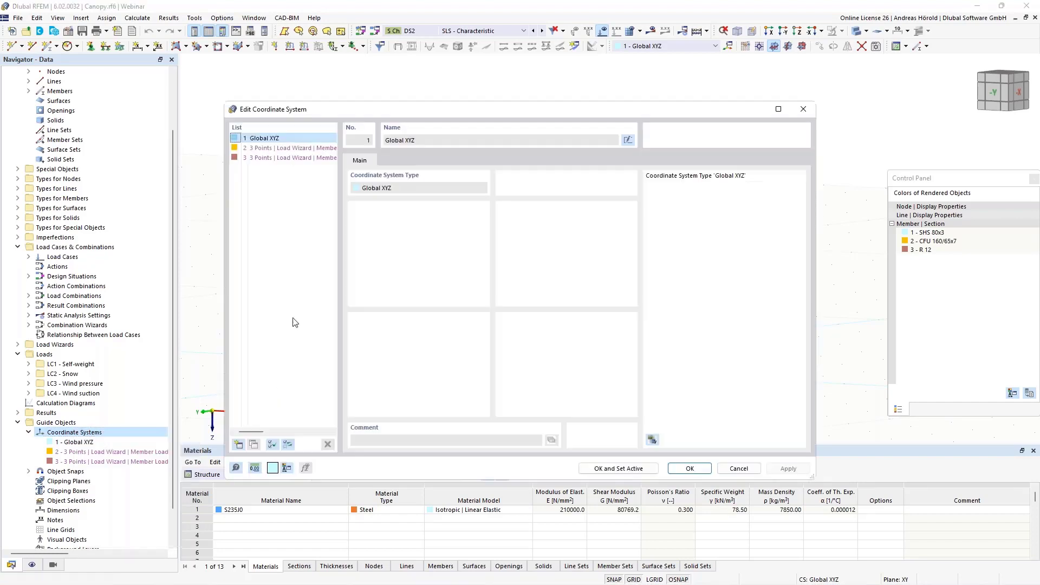
click(239, 444)
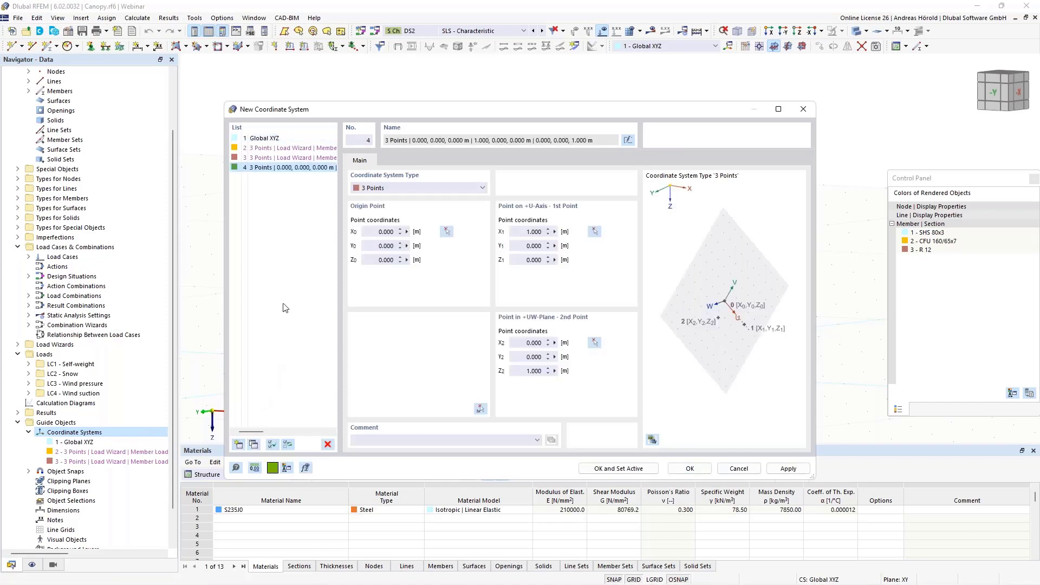
click(420, 189)
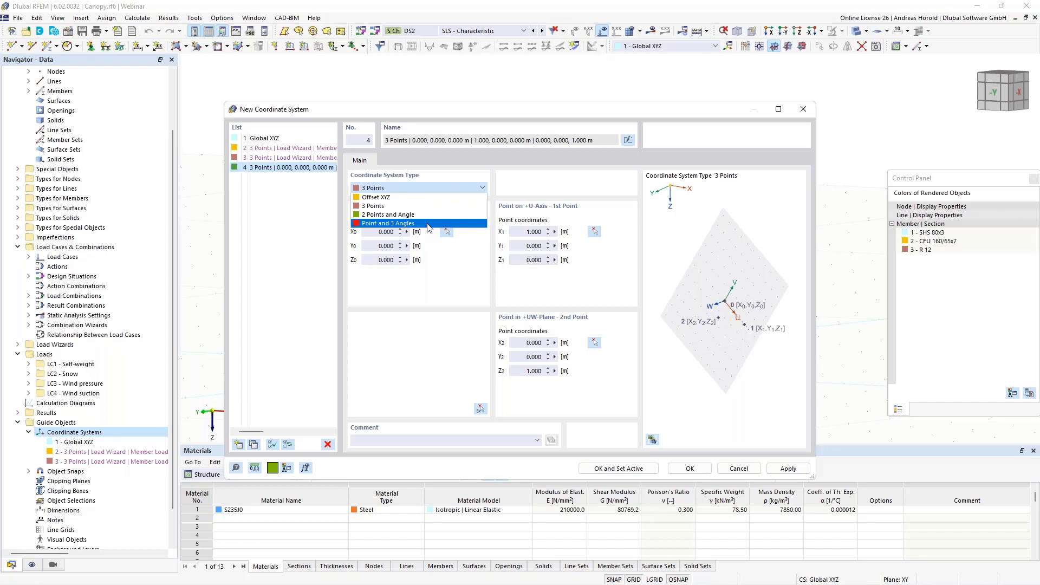
click(397, 208)
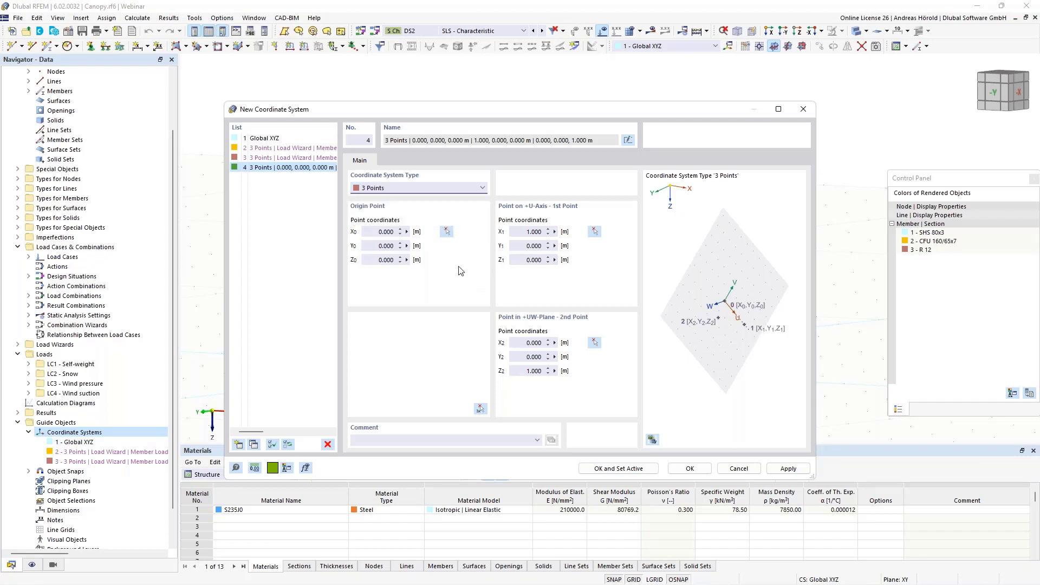
- Pick the two supported roof corner nodes as origin (0.015, 1.670, -2.966 m) and +U-axis point (0.015, -1.670, -2.966 m)
click(446, 231)
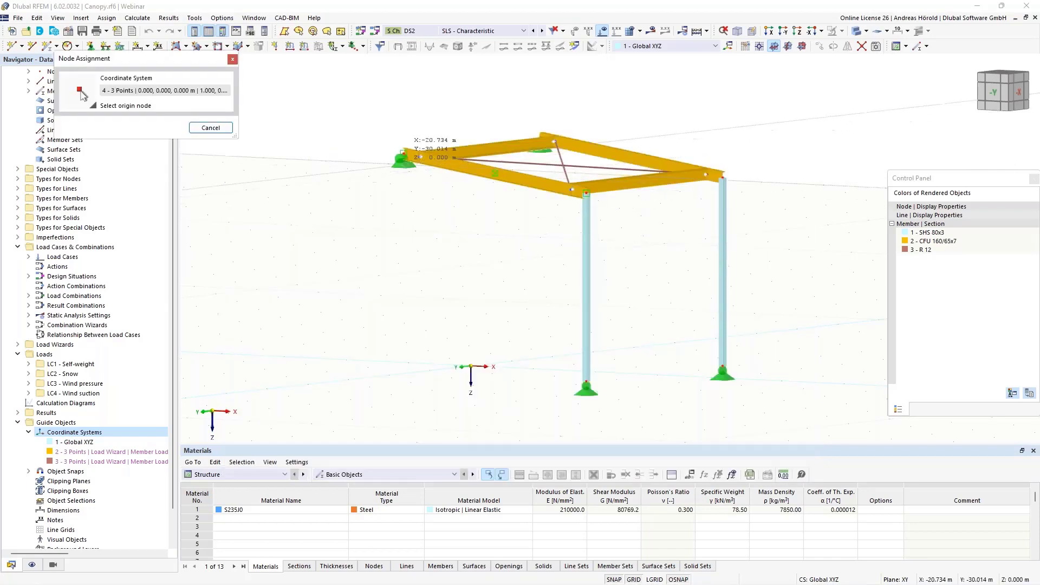
click(403, 154)
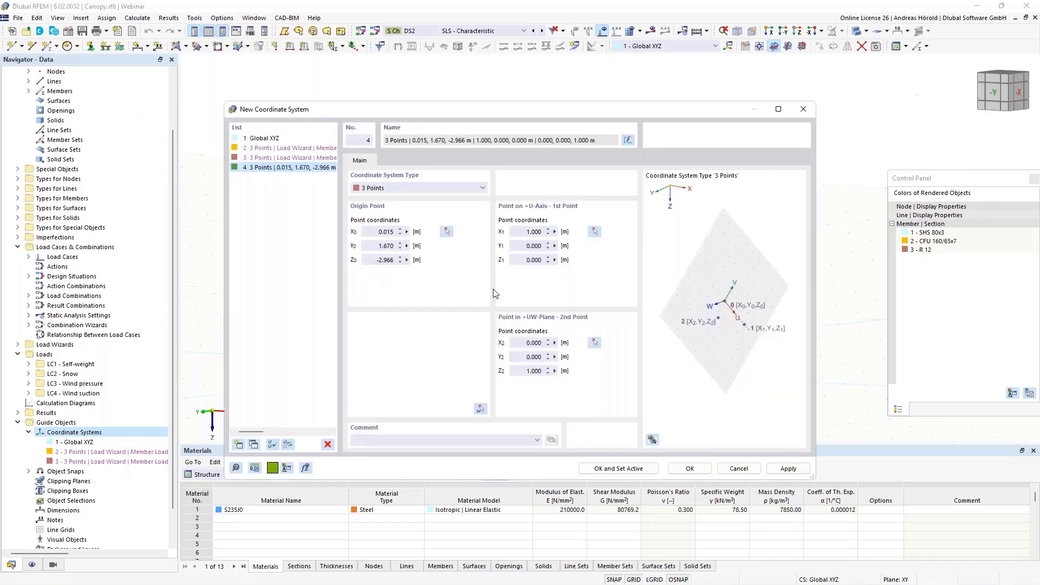
click(594, 231)
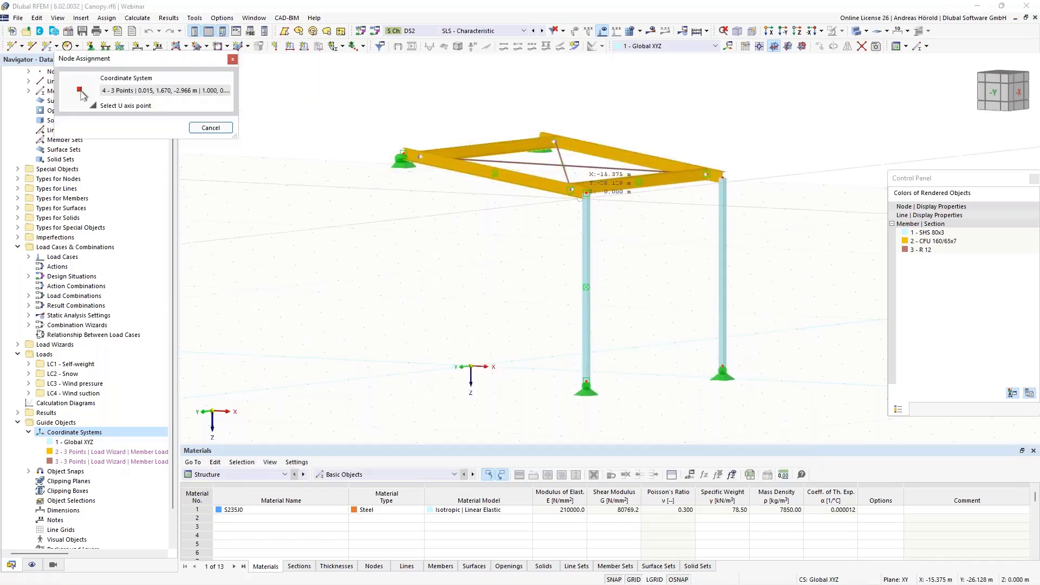
ctrl+middle_drag(616, 204, 614, 229)
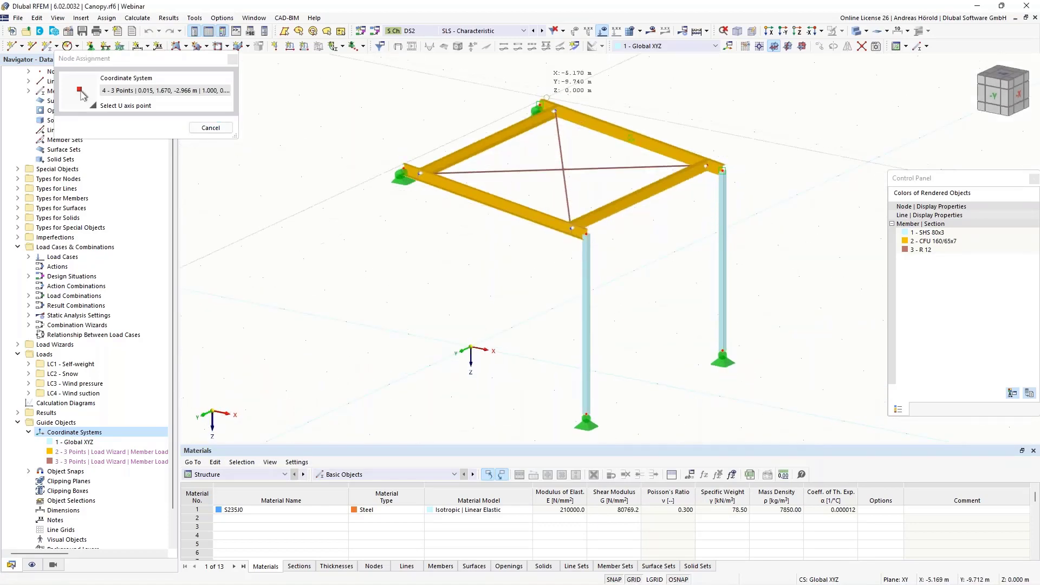
click(539, 112)
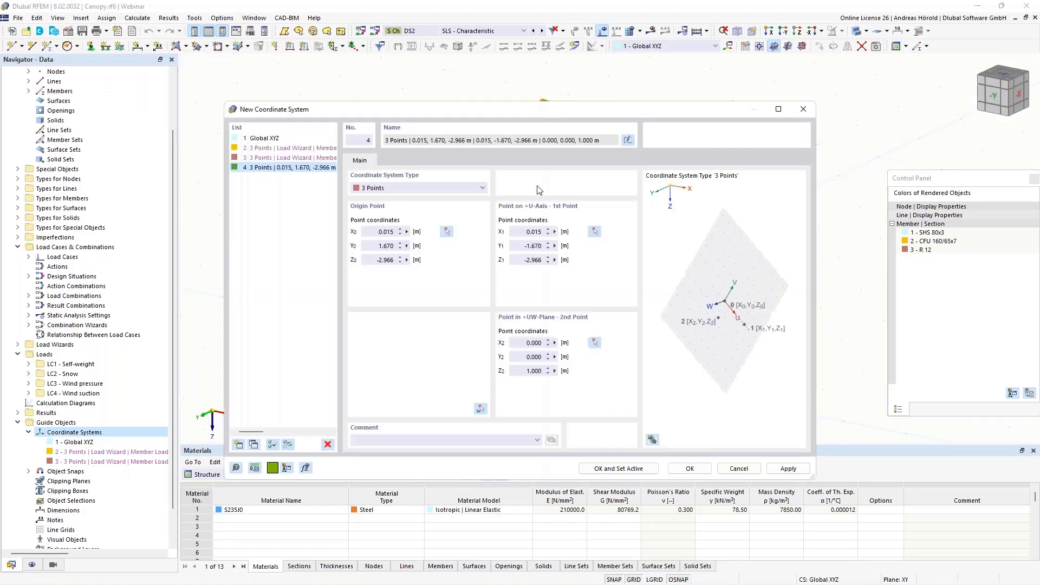
- Pick the unsupported roof corner node at 2.950, -1.670, -2.553 m as the UW-plane point and set the new coordinate system active
click(594, 342)
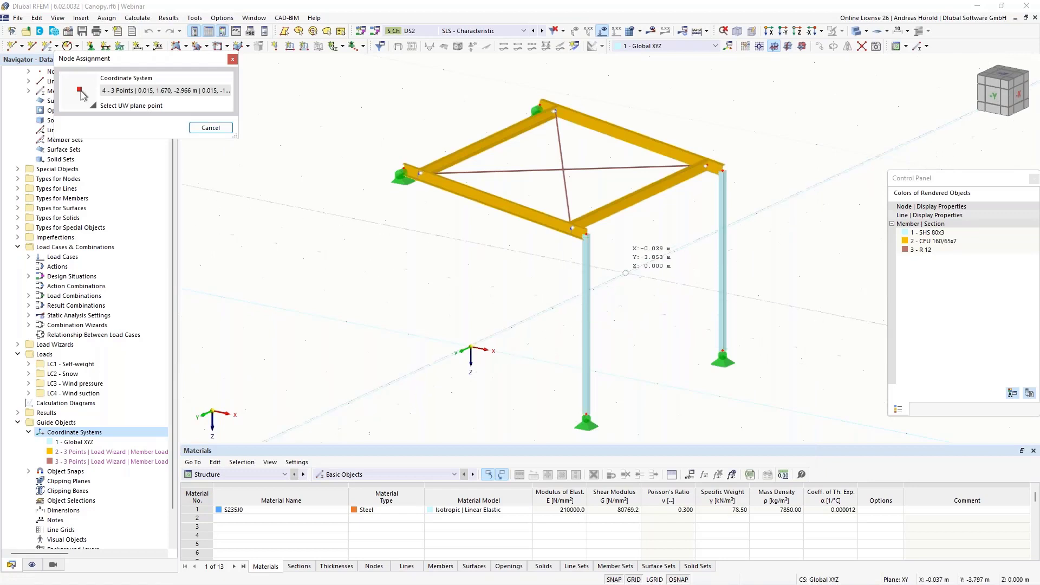
click(721, 172)
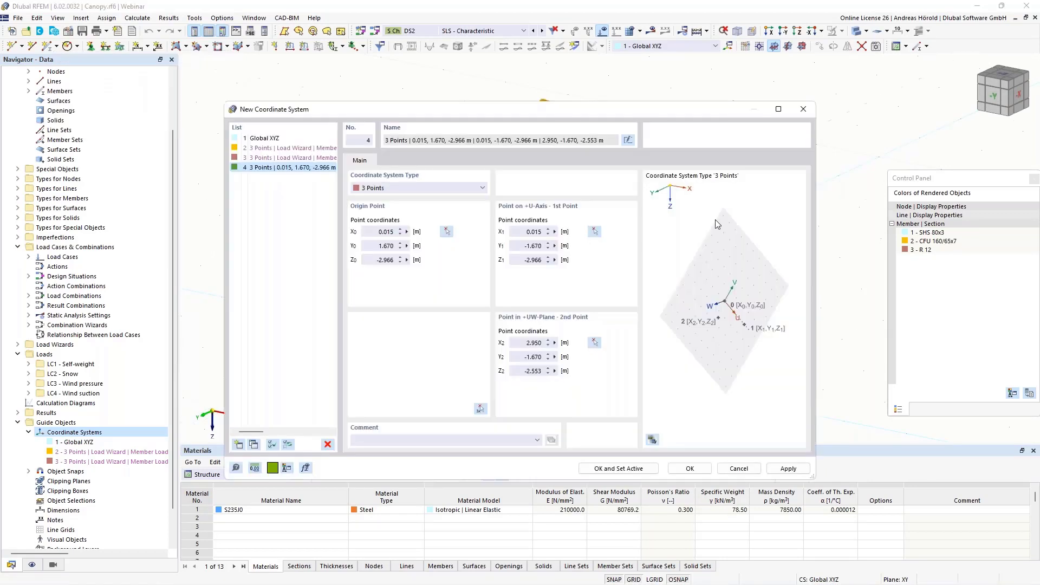
click(612, 469)
- Set the UW plane of the new coordinate system as the current work plane along the sloping roof
ctrl+middle_drag(426, 329, 490, 297)
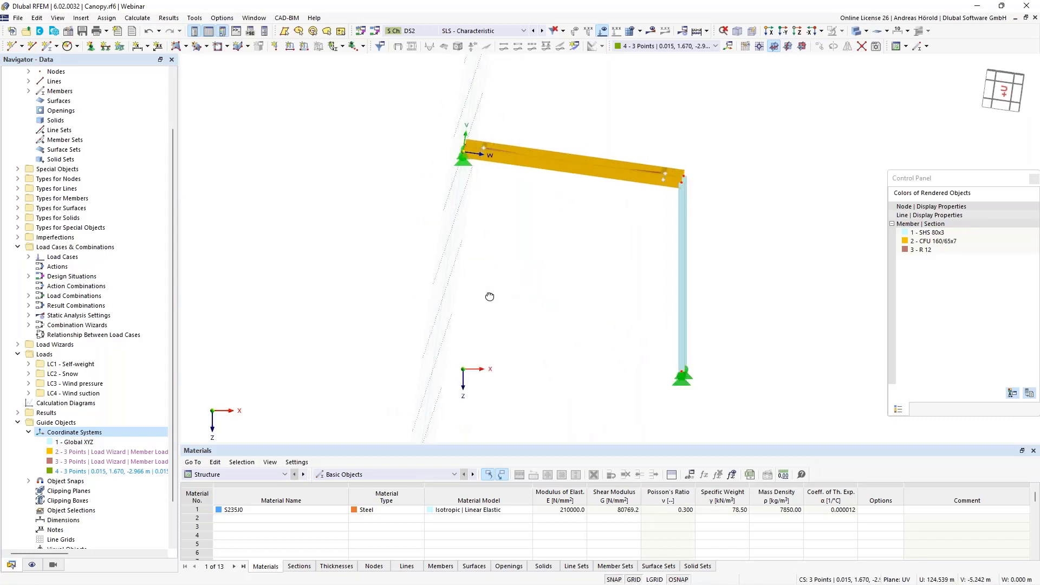
click(802, 47)
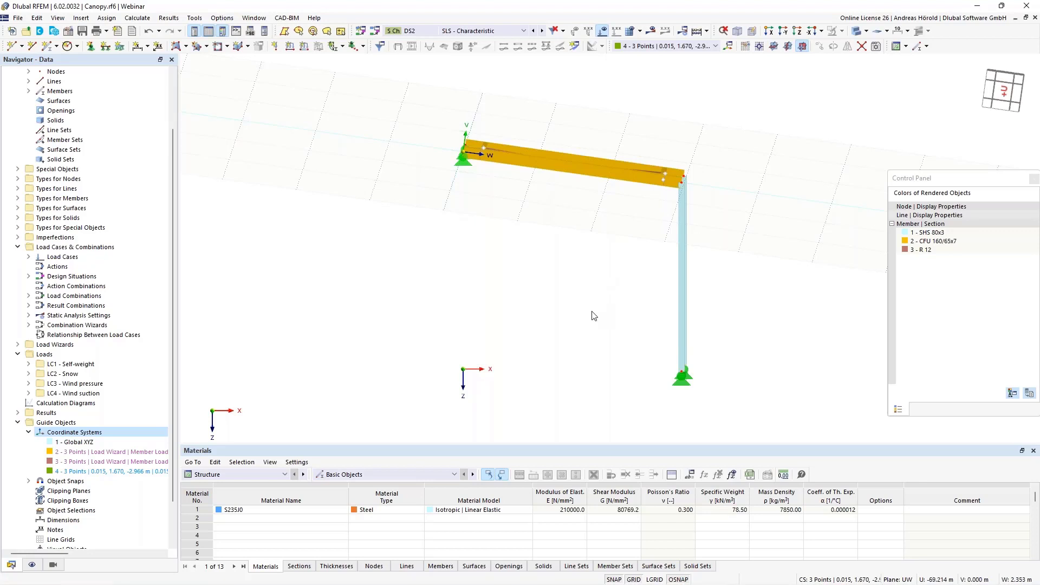
ctrl+middle_drag(591, 312, 598, 304)
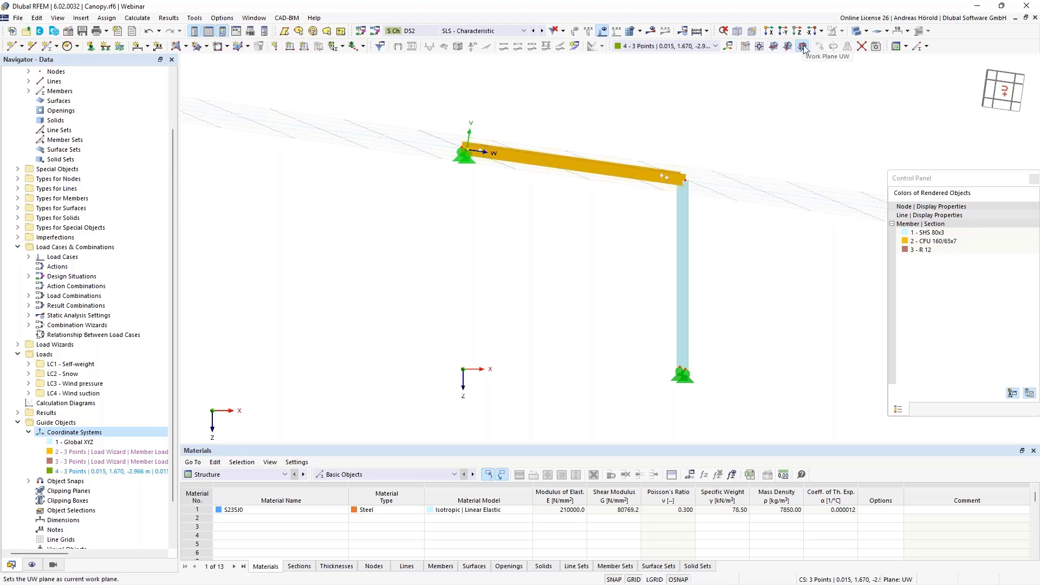
ctrl+middle_drag(543, 230, 527, 247)
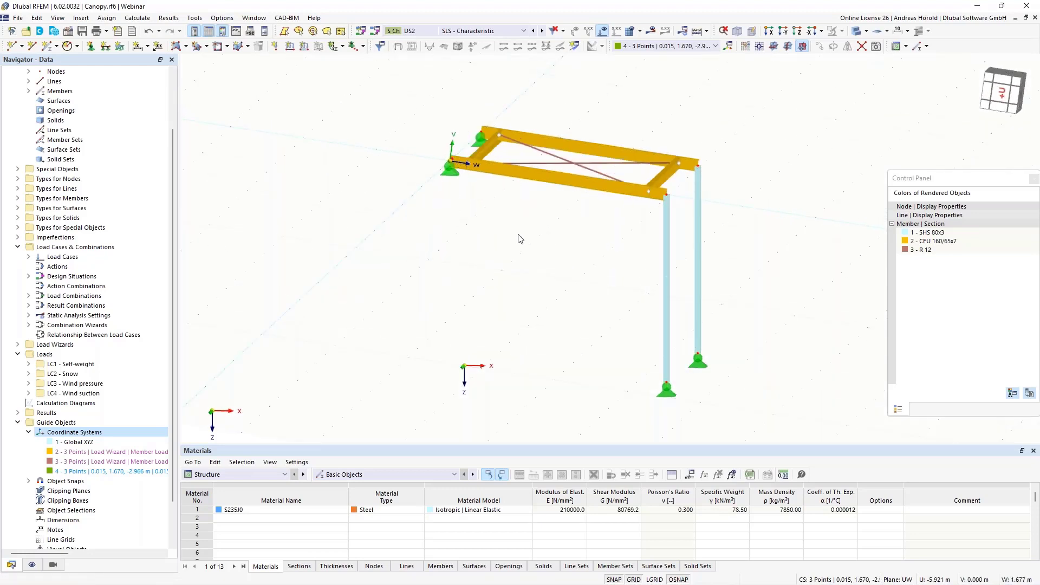
- Start a new single member of type Beam with the uniform section CFU 160/65x7
ctrl+middle_drag(517, 239, 424, 275)
middle_drag(581, 266, 434, 371)
middle_drag(454, 335, 467, 285)
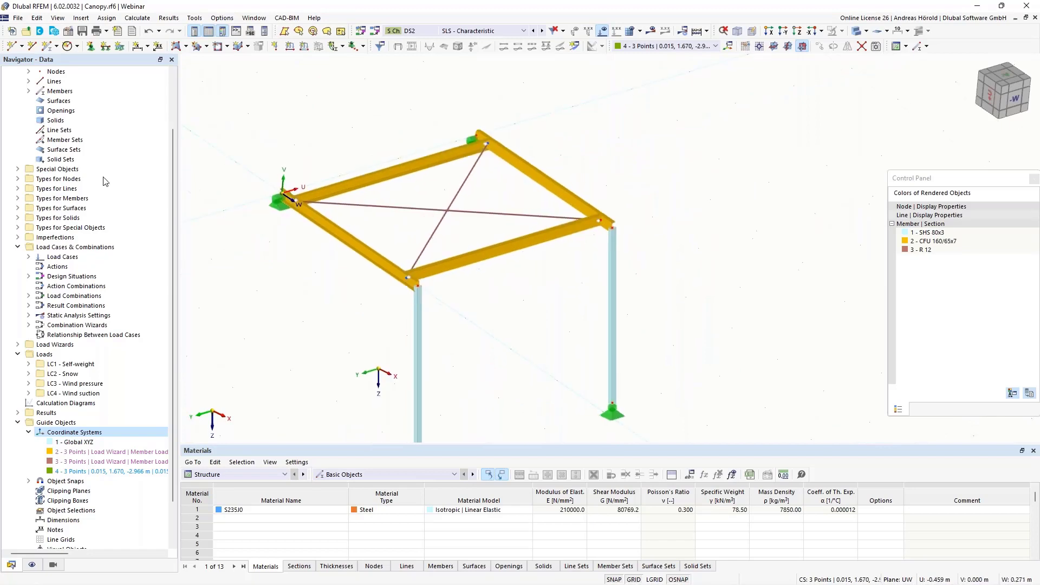
click(47, 49)
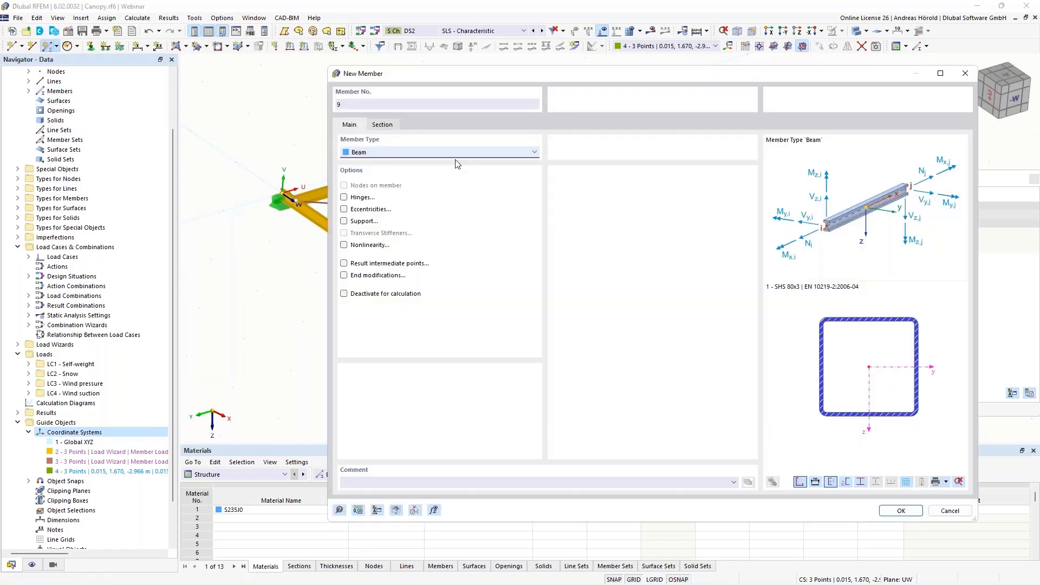
click(382, 125)
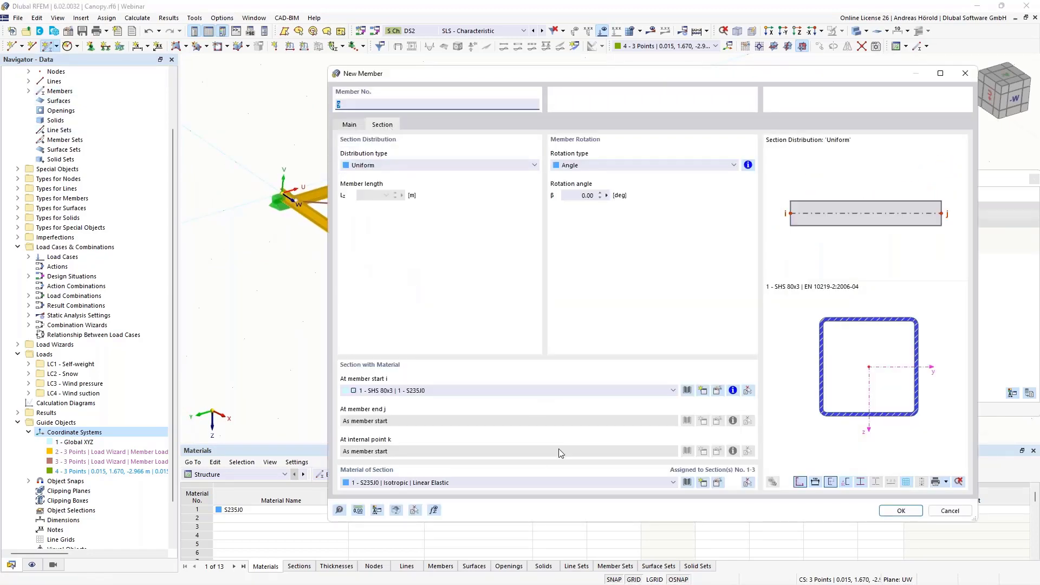
click(517, 390)
click(518, 409)
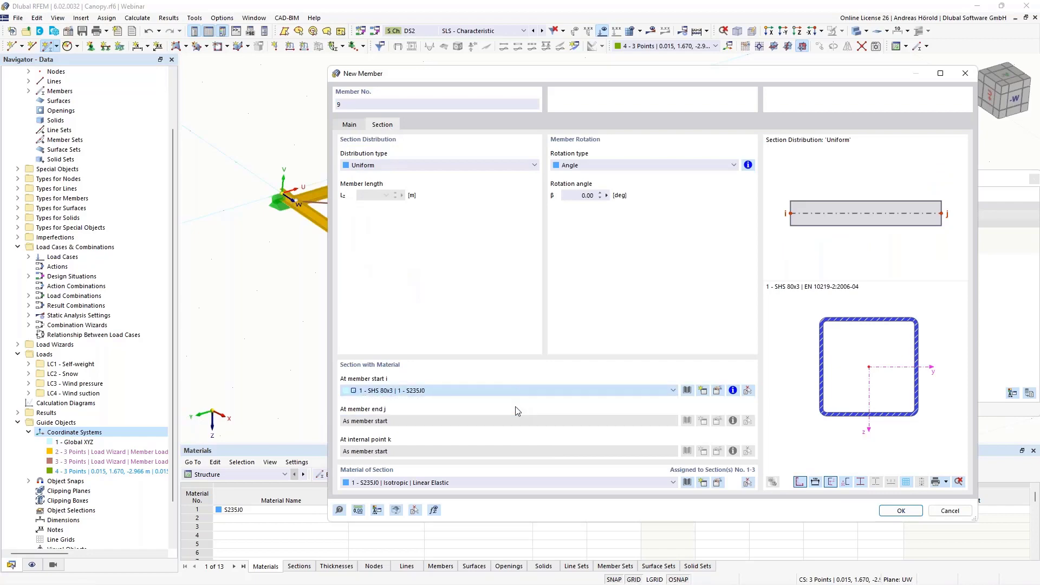
click(901, 511)
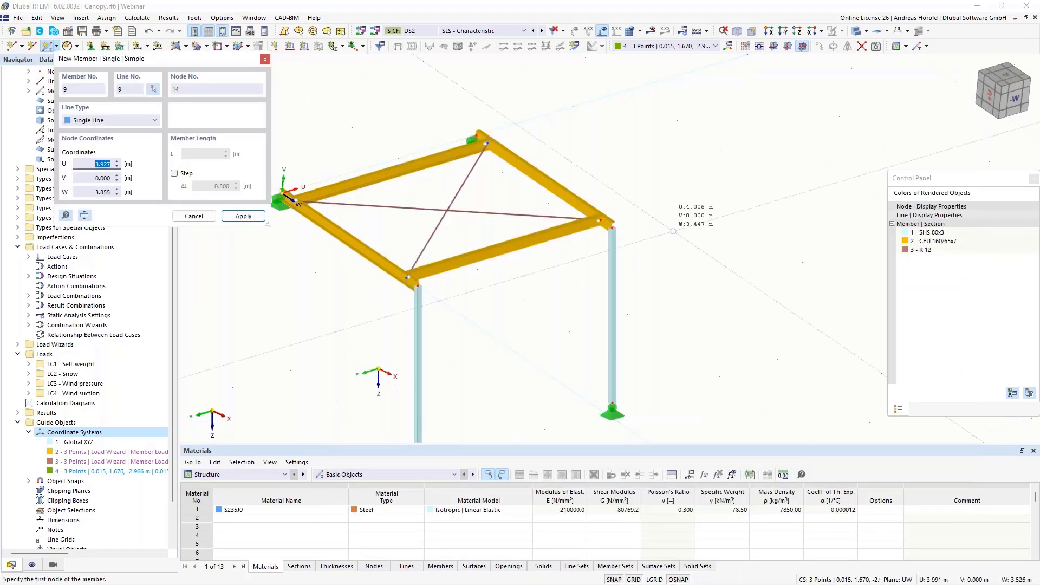
- Draw two separate parallel members in the UW work plane, outside the roof frame and alongside its sloping edge beam
click(514, 123)
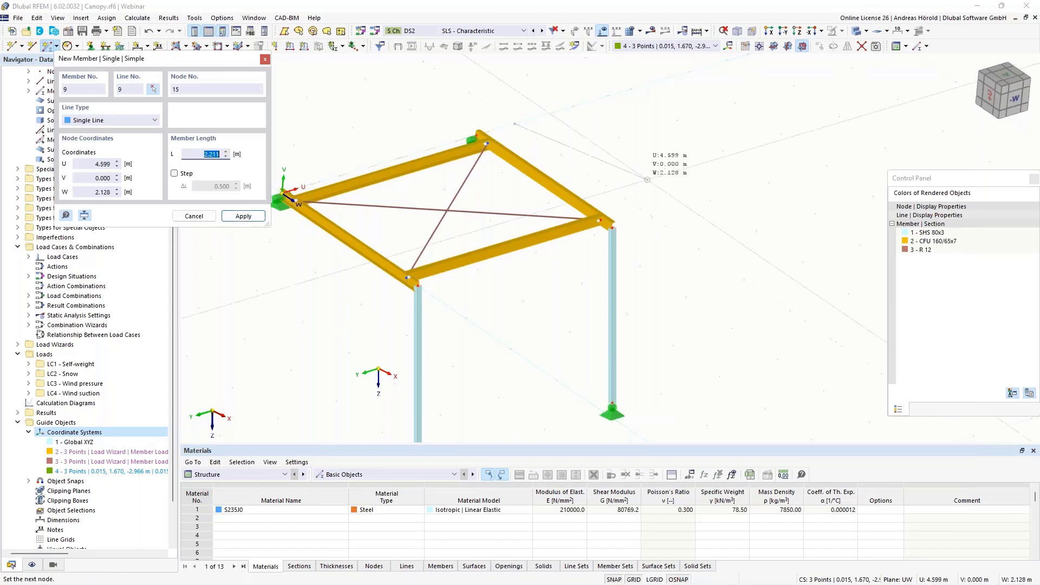
click(652, 218)
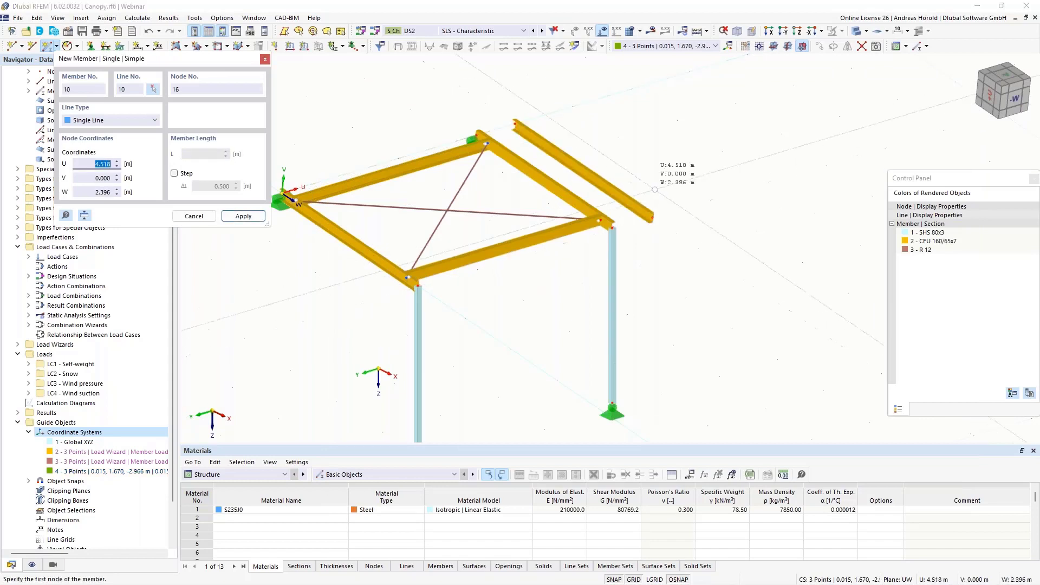
click(573, 107)
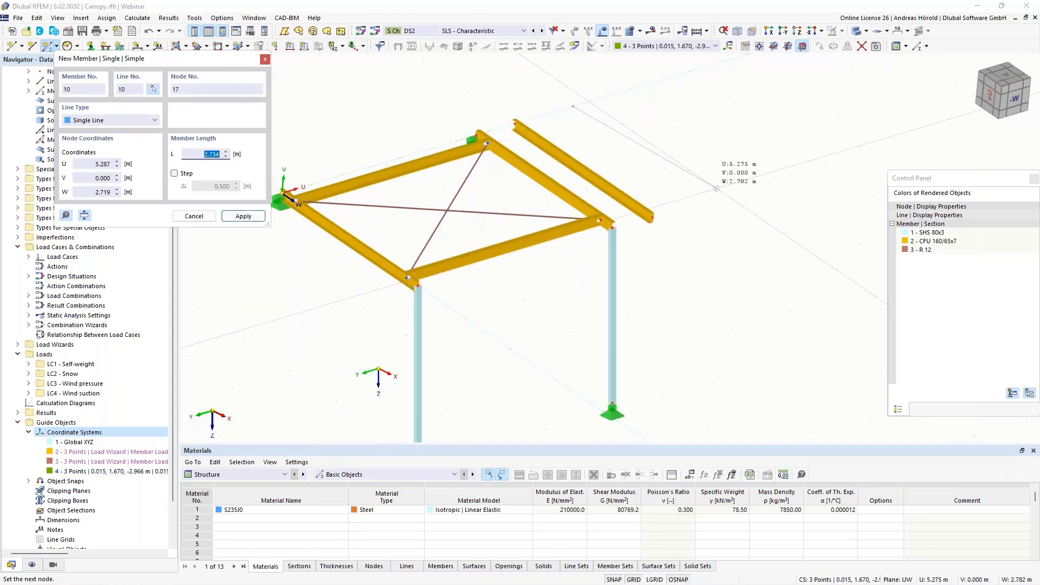
click(711, 202)
key(Escape)
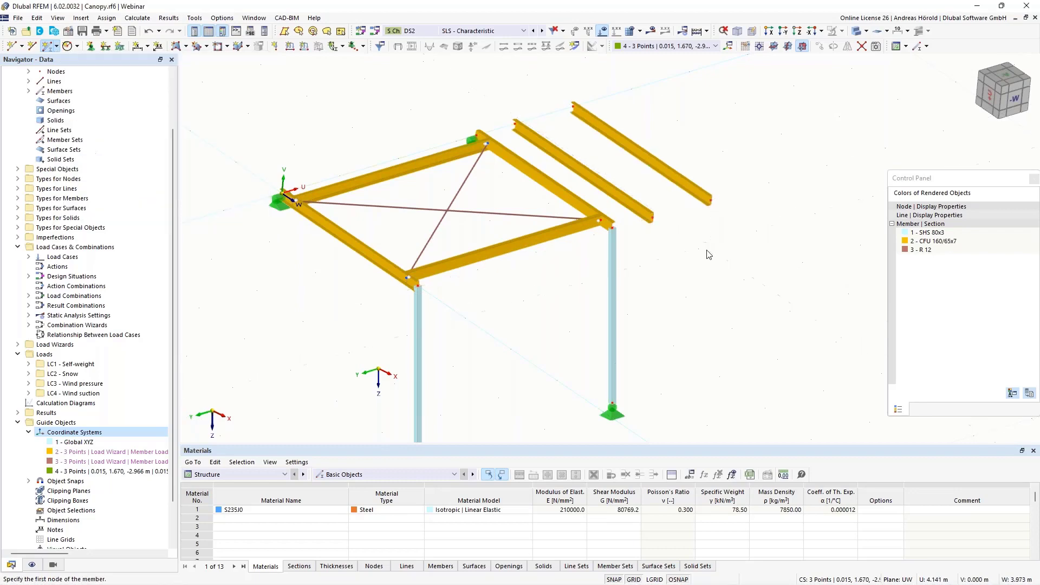
- Examine the two added members against the roof plane in views along the U, W and V axes and from oblique angles
mouse_move(703, 293)
ctrl+middle_down()
mouse_move(708, 262)
mouse_move(736, 230)
mouse_move(705, 288)
ctrl+middle_up()
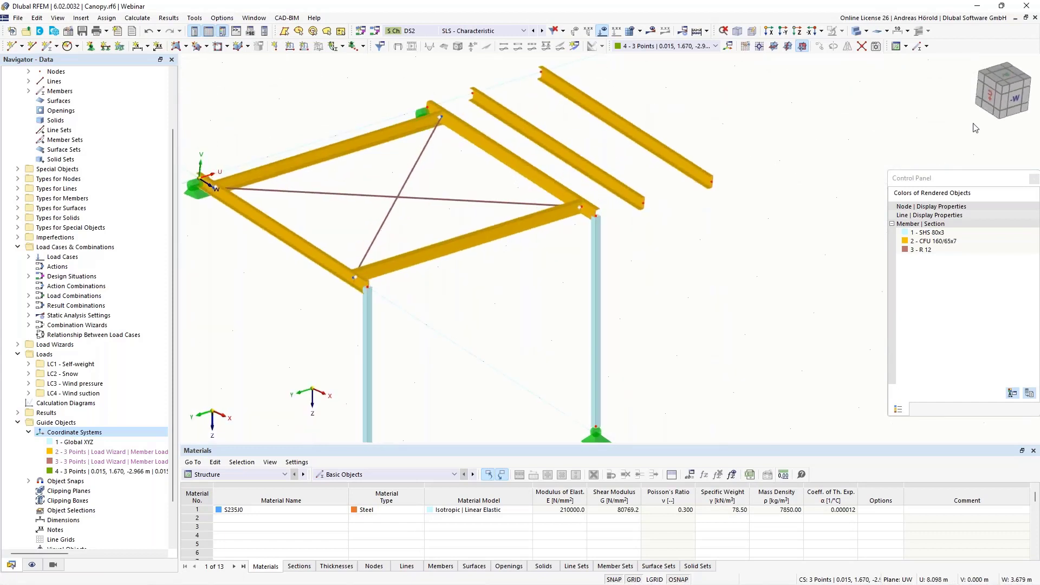
click(990, 96)
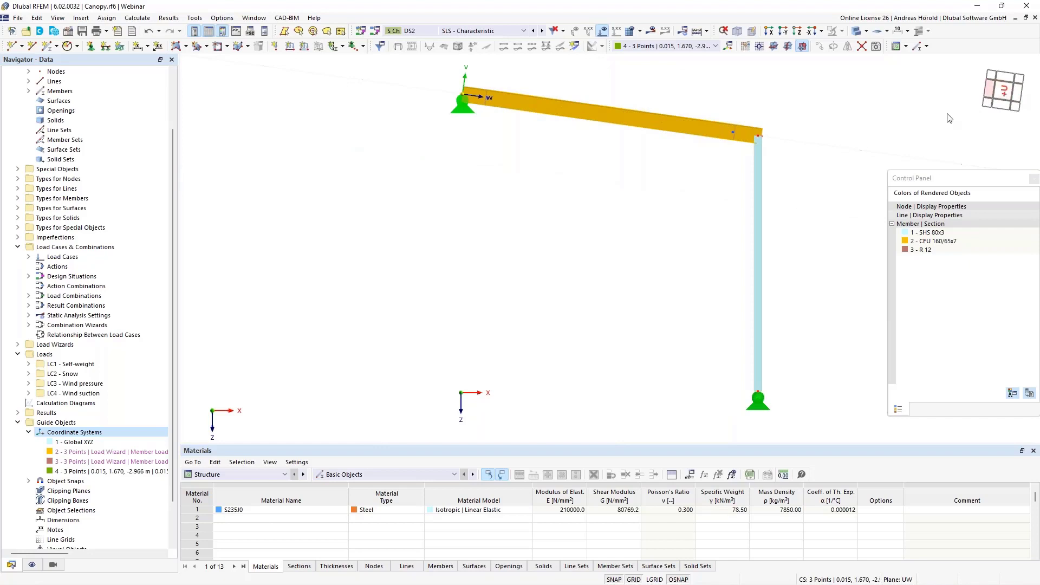
click(1000, 90)
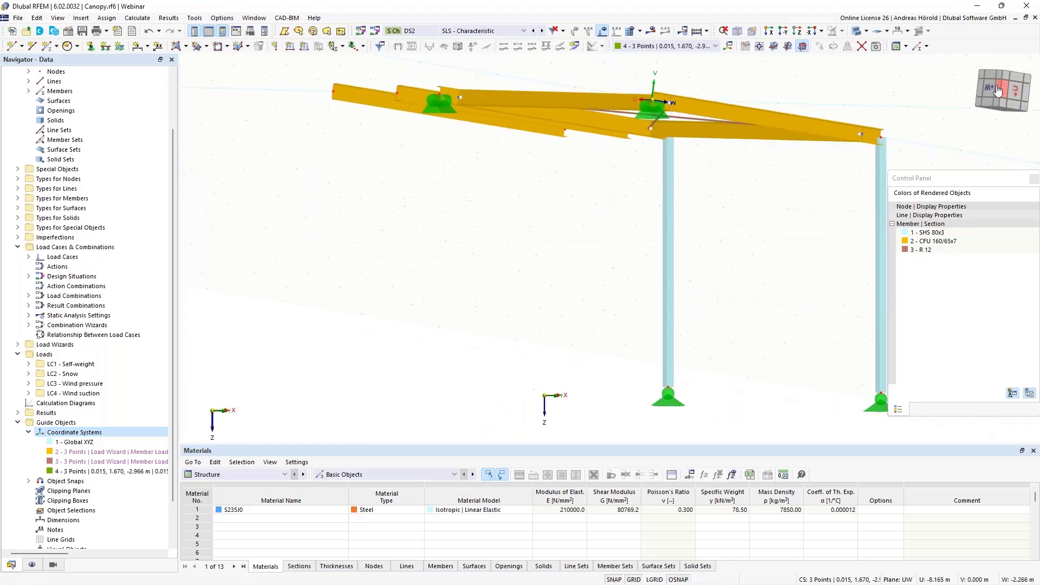
click(987, 88)
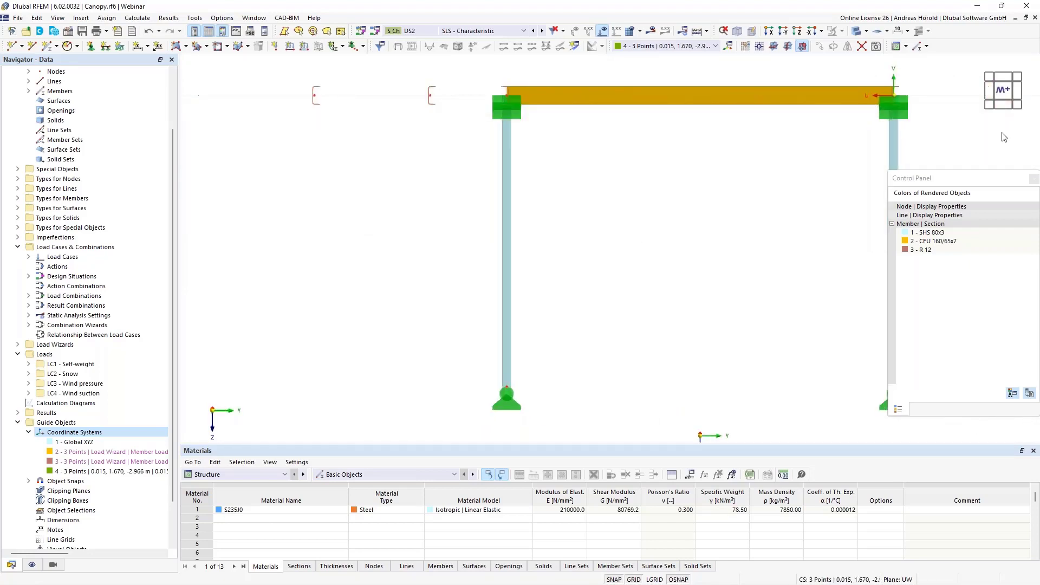
click(1003, 108)
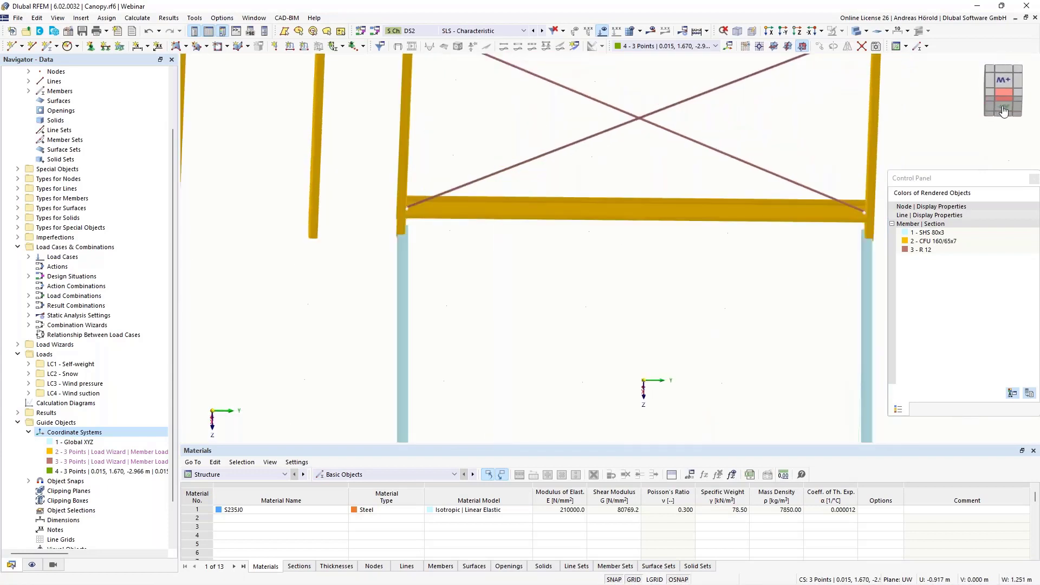
click(1003, 109)
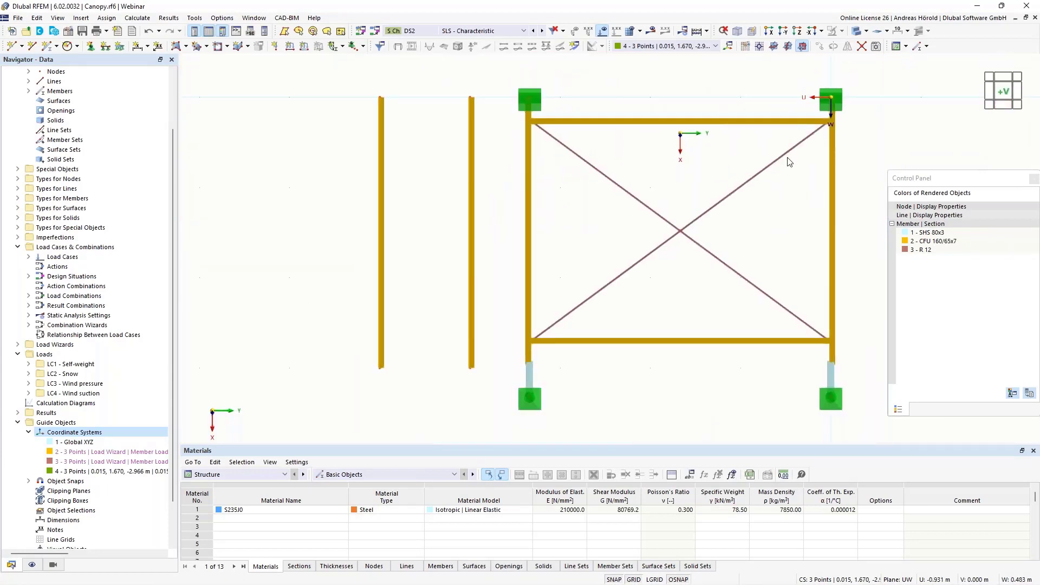
ctrl+middle_drag(341, 355, 426, 177)
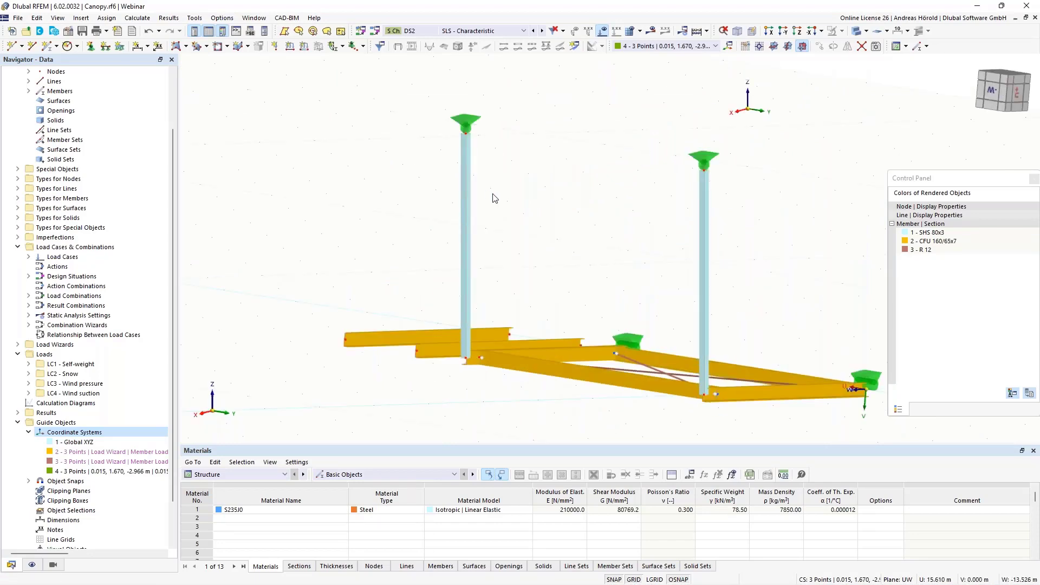
ctrl+middle_drag(449, 402, 515, 413)
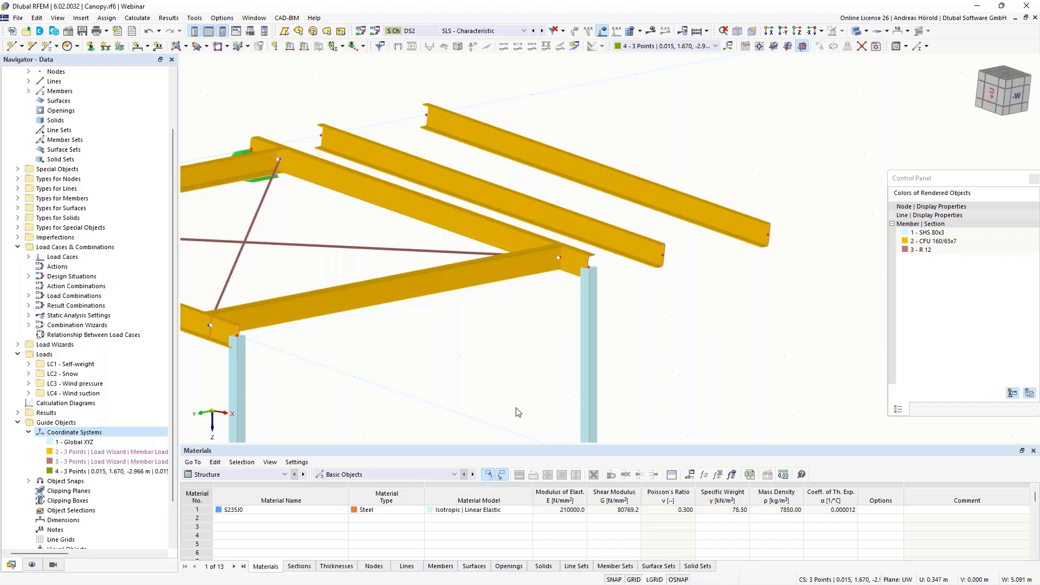
- Select the two separate members beside the roof frame with a window and delete them
scroll(518, 411, down, 4)
ctrl+middle_drag(580, 364, 476, 370)
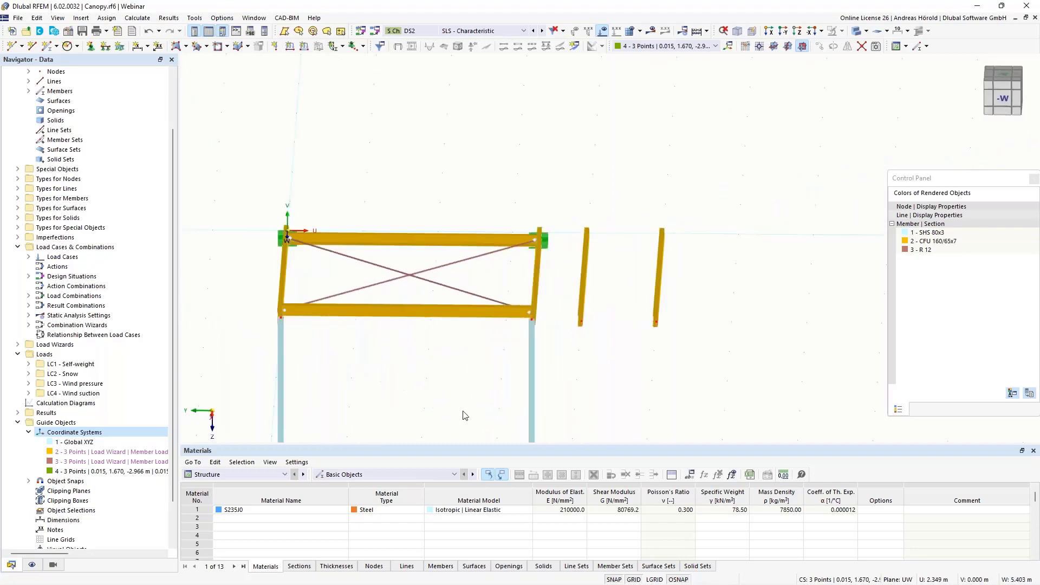
drag(558, 357, 711, 198)
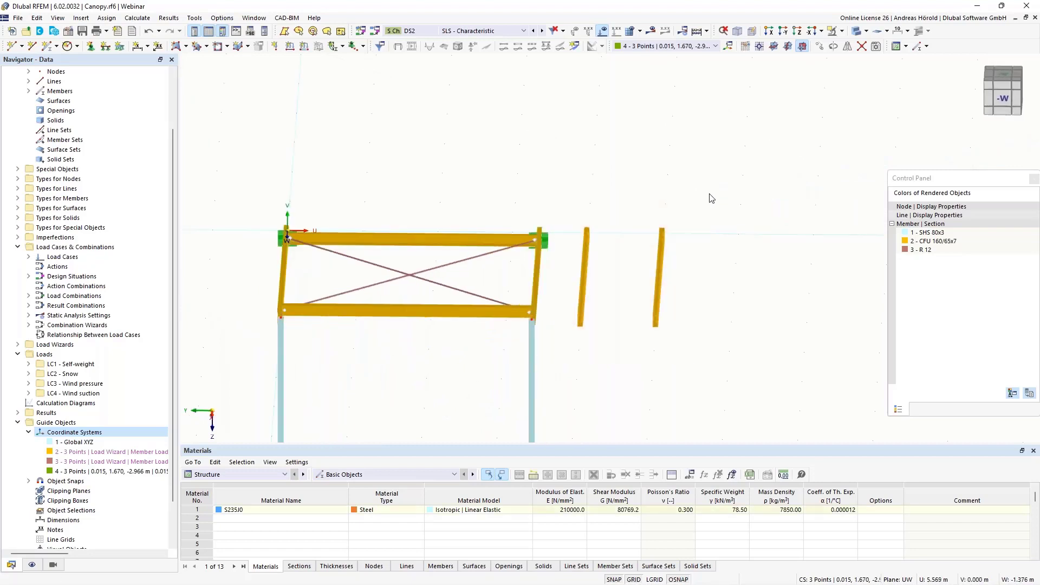
key(Delete)
- Activate the Stress-Strain Analysis add-on in the model's base data
ctrl+middle_drag(456, 372, 600, 233)
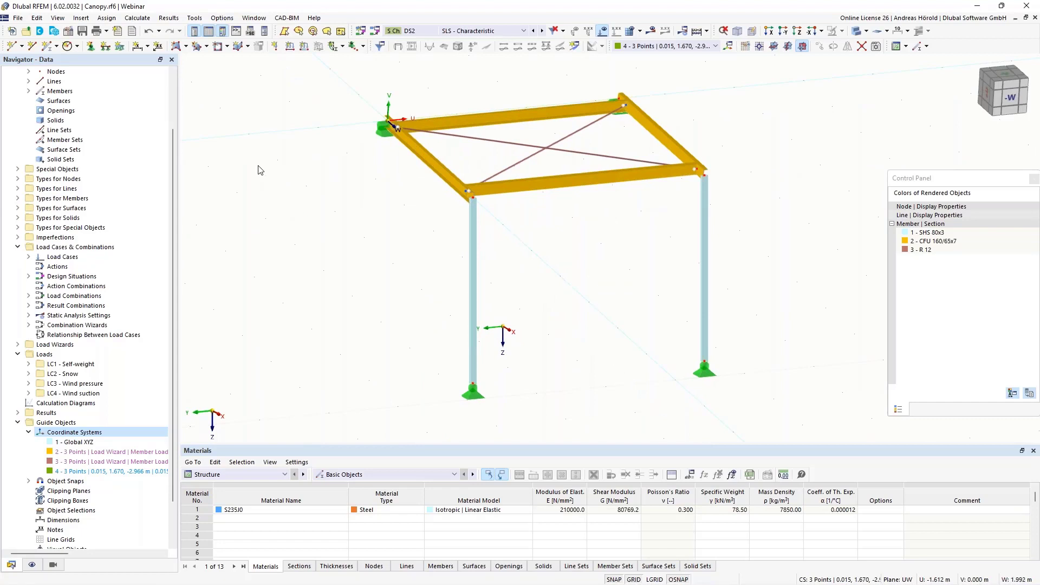
click(67, 34)
click(334, 87)
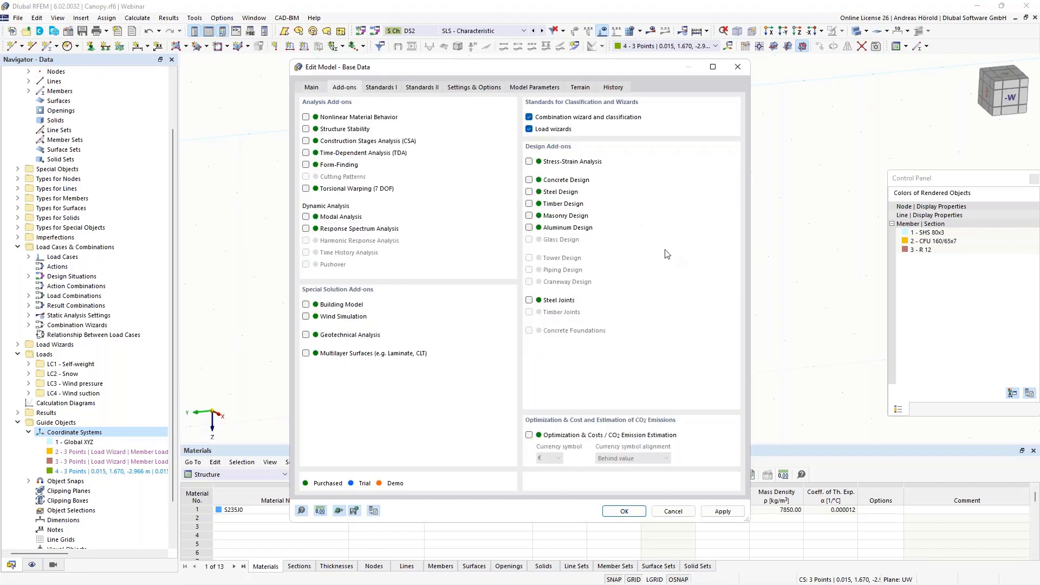
click(529, 162)
click(624, 511)
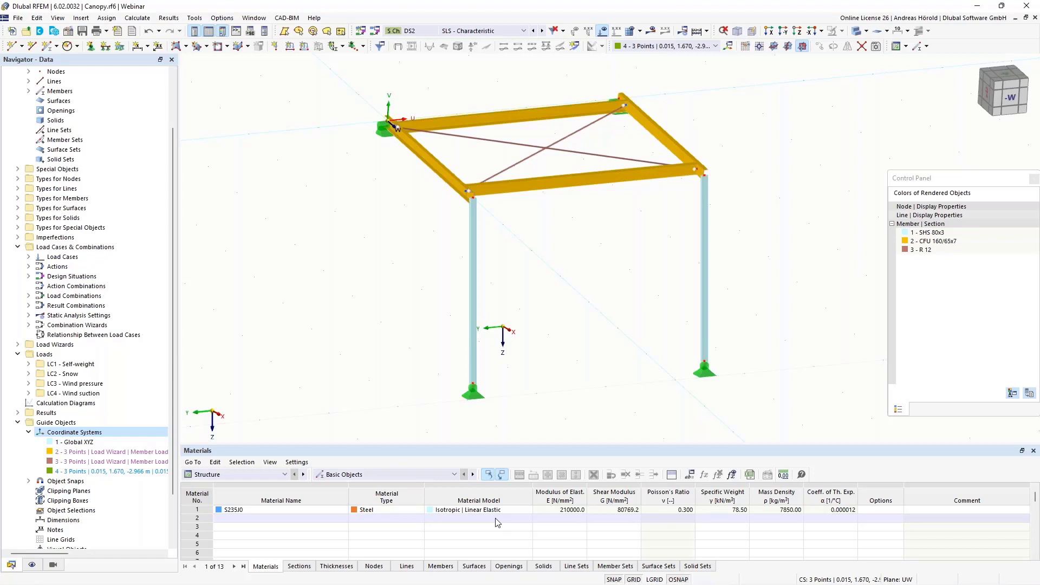
- Expand the Stress-Strain Analysis data of the model and list its member configurations
ctrl+middle_drag(522, 313, 552, 332)
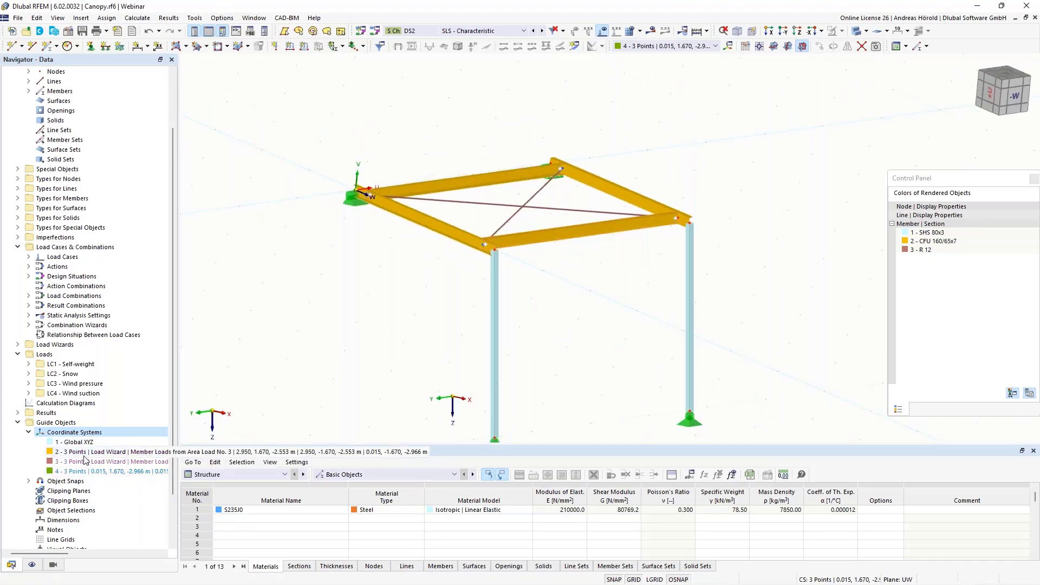
scroll(70, 402, down, 3)
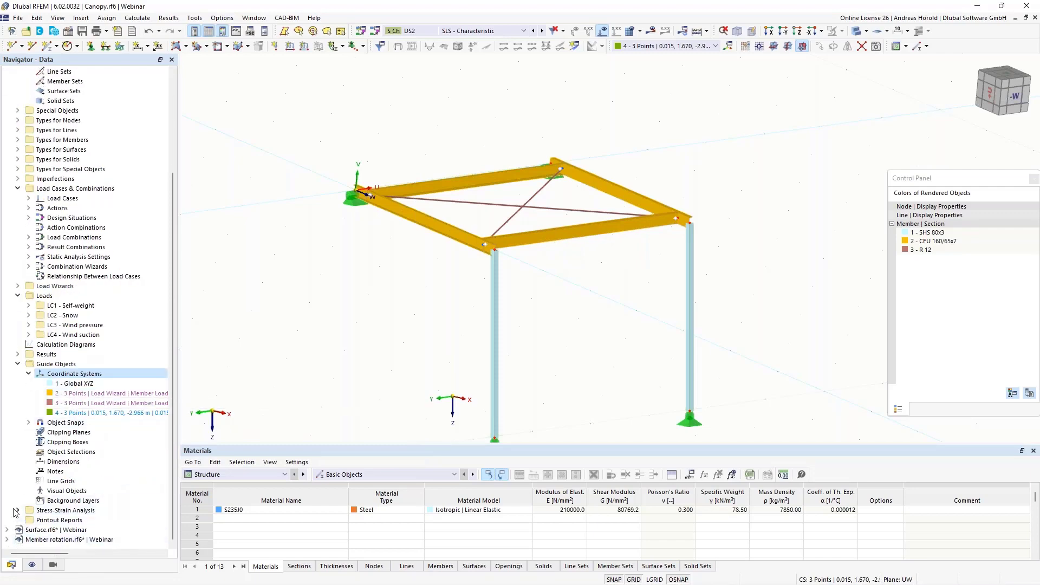
click(18, 509)
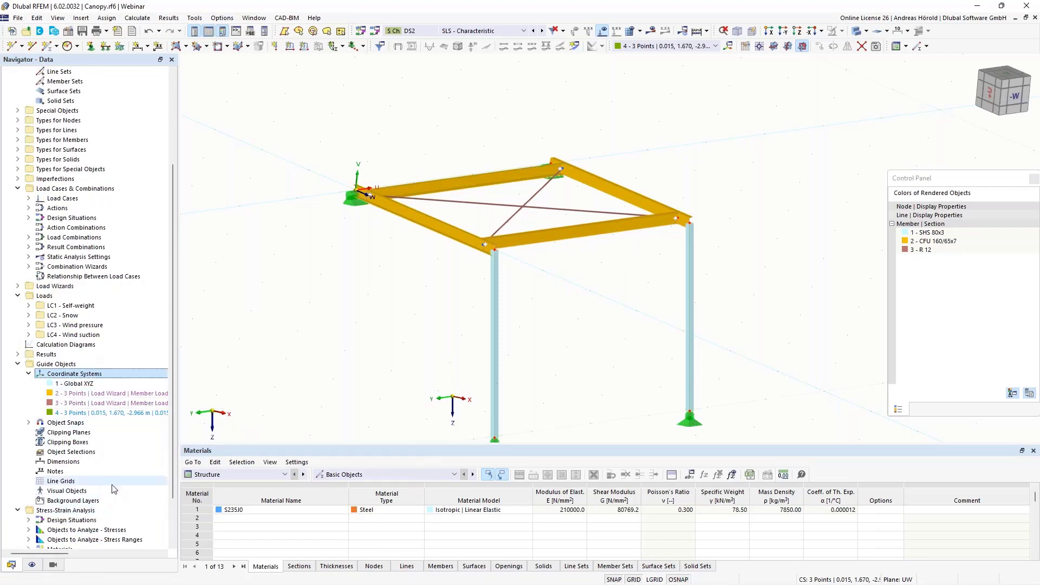
scroll(73, 520, down, 3)
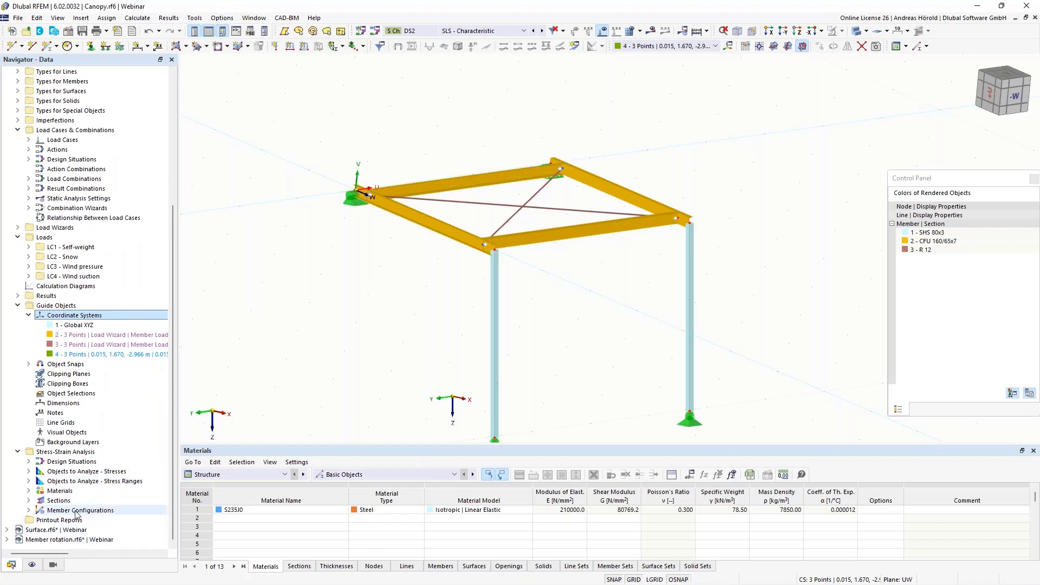
click(28, 510)
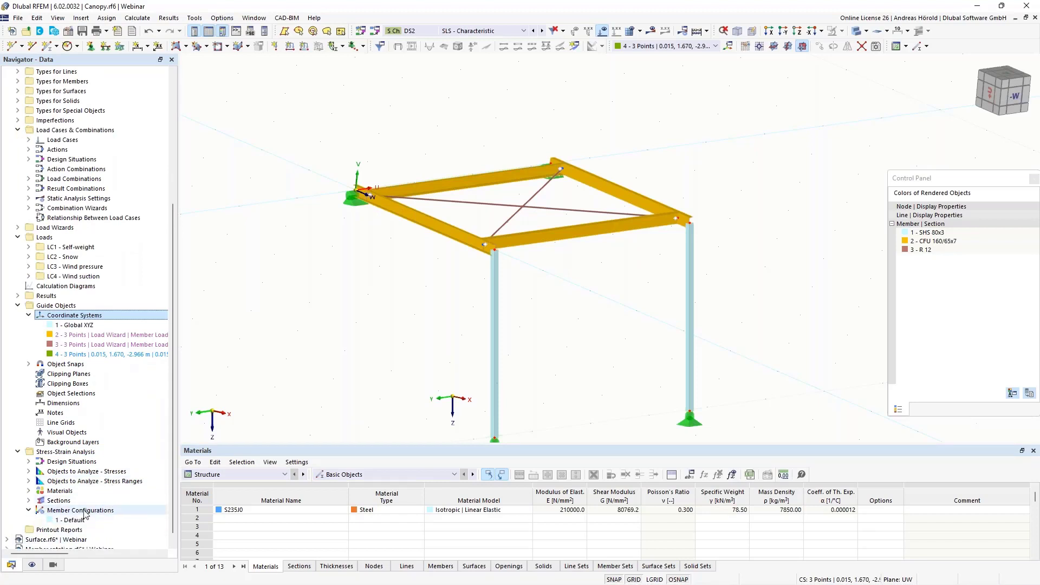
scroll(76, 533, down, 1)
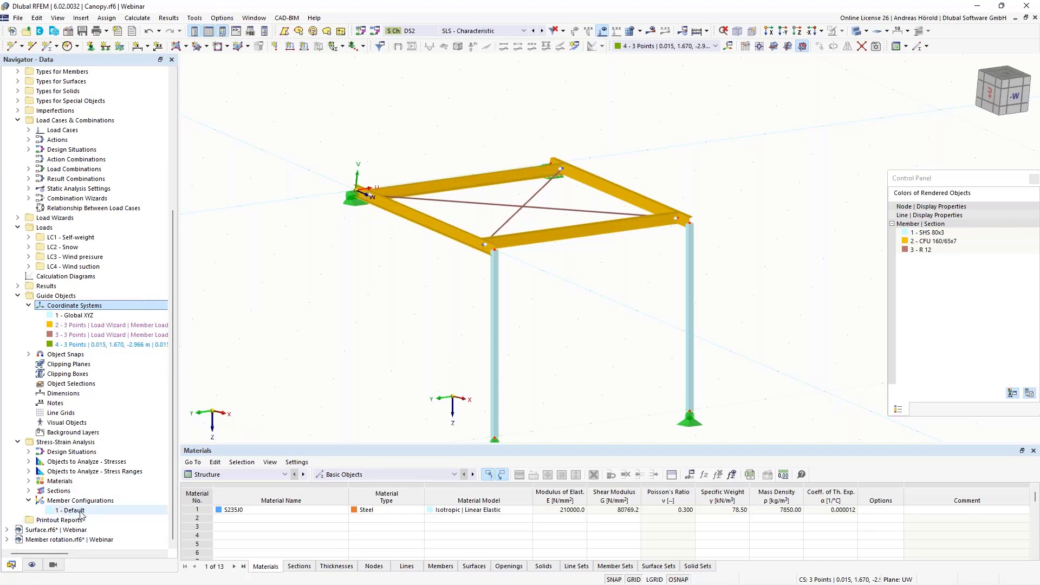
- Open the Default stress-strain configuration assigned to roof beam 5 and activate the σx (My) stress for calculation
double_click(556, 236)
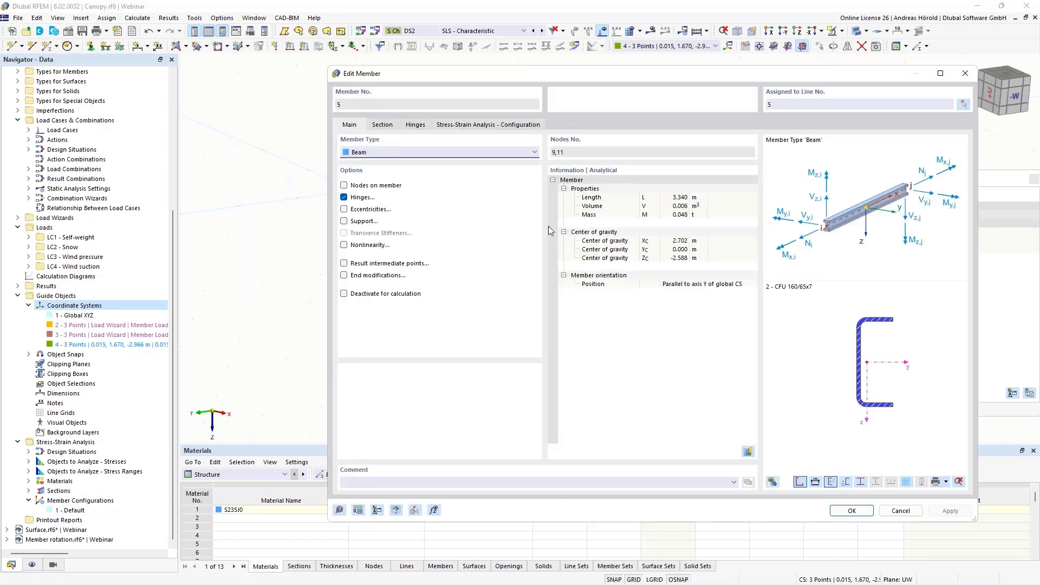
click(490, 126)
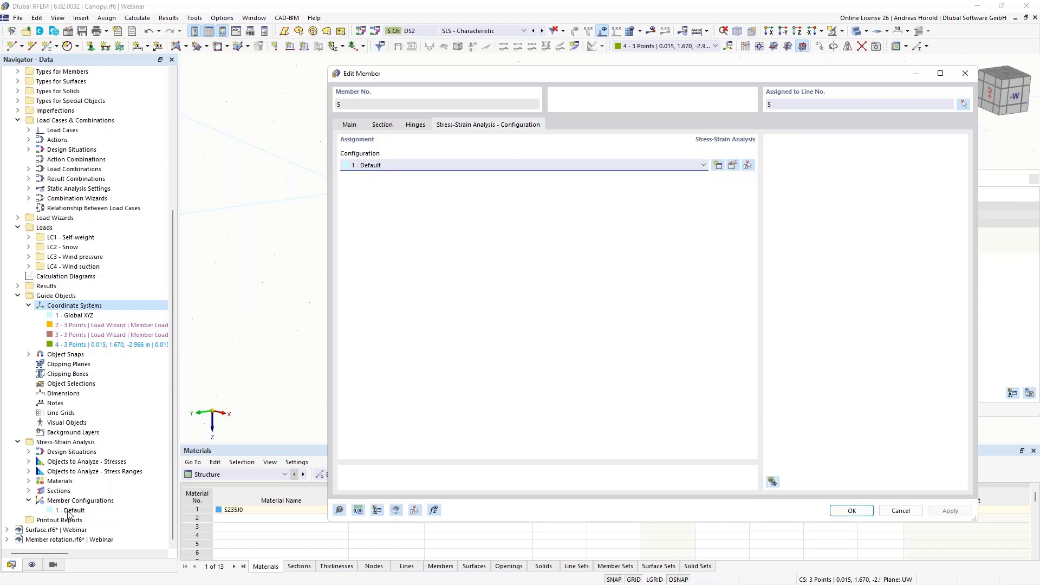
click(732, 165)
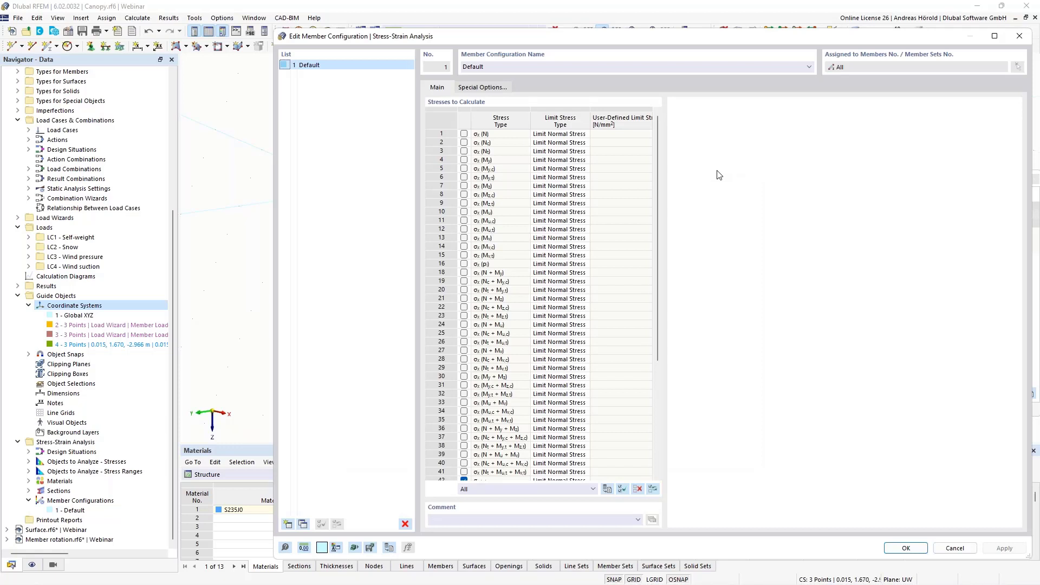
click(464, 161)
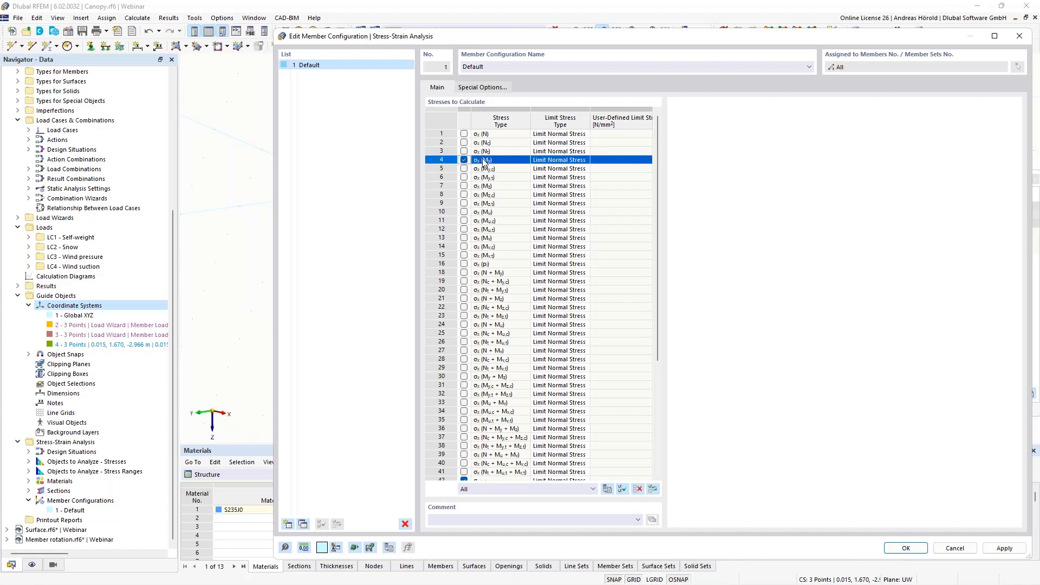
- Set the σx (My) limit stress type to User with a value of 240 N/mm² and accept the configuration and member settings
click(566, 161)
click(575, 161)
click(585, 160)
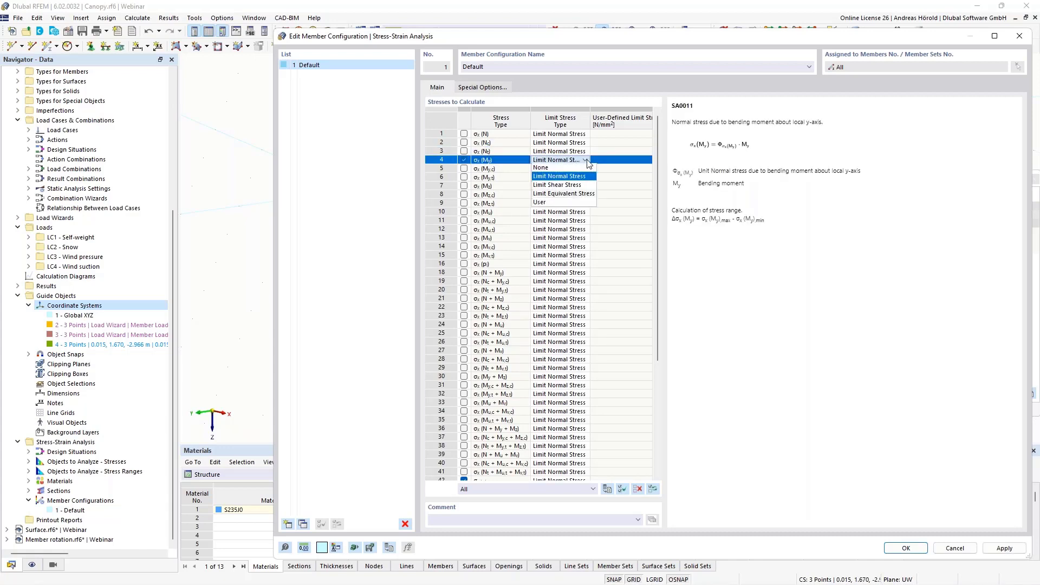
click(550, 202)
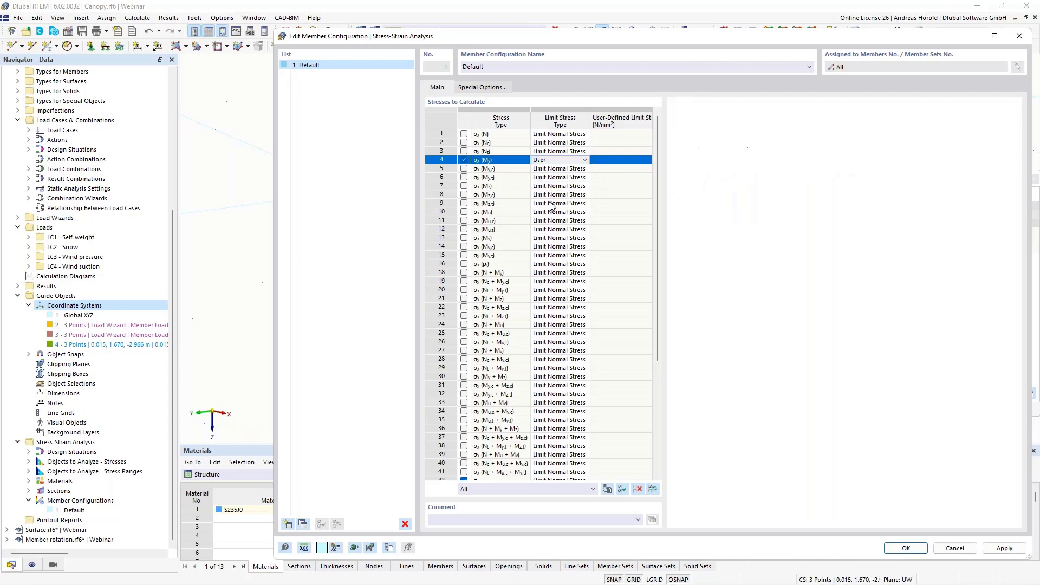
click(603, 162)
click(603, 162)
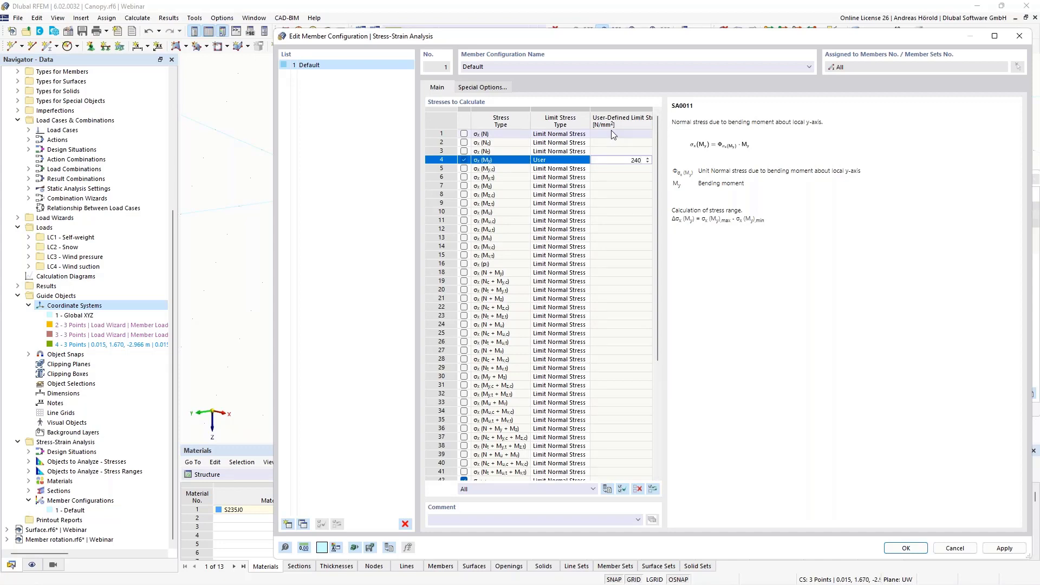
click(908, 551)
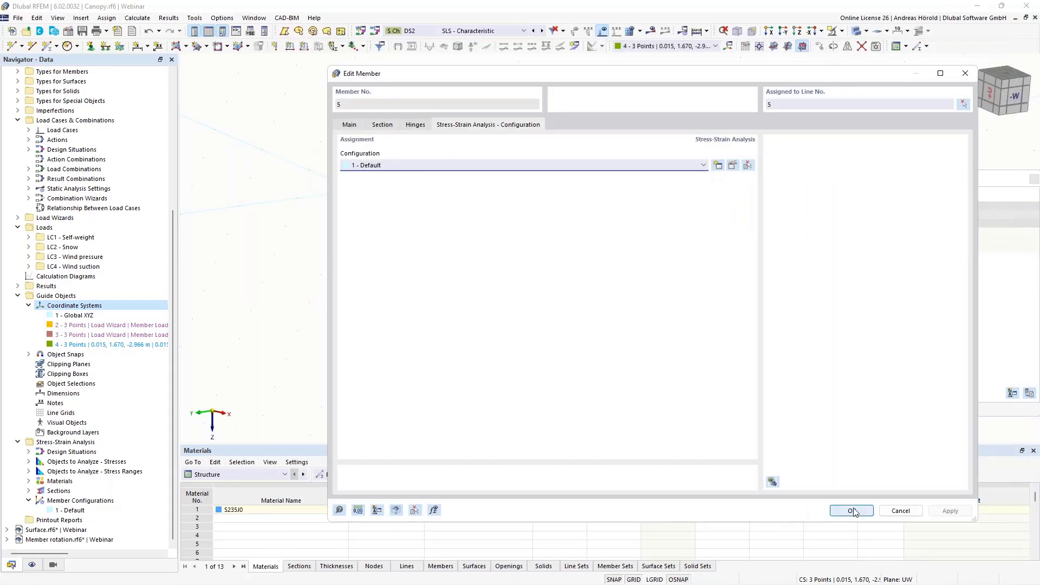
click(851, 511)
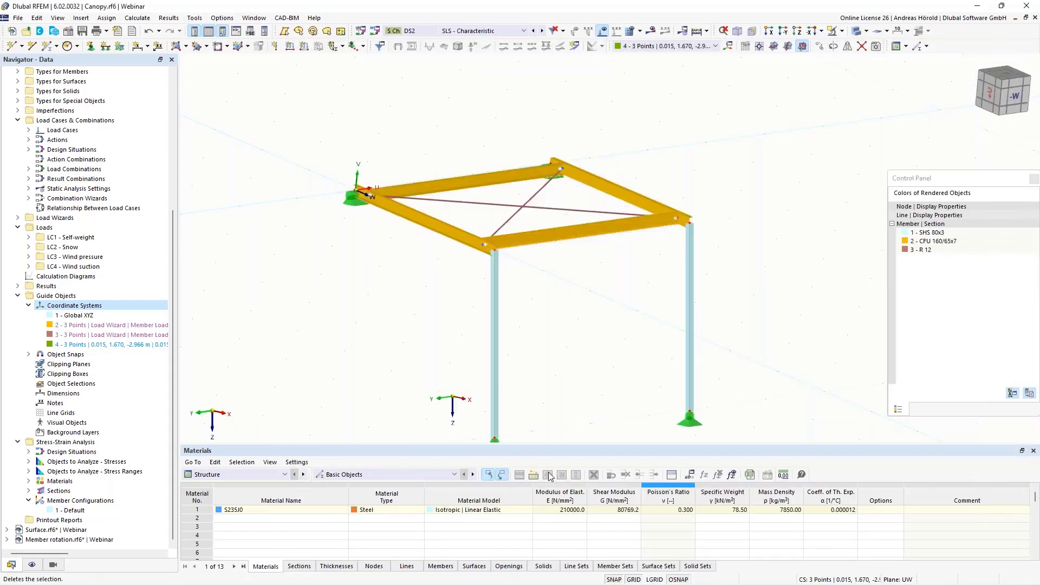
- Show the Stress-Strain Analysis input tables and run the stress-strain calculation for the canopy
click(236, 476)
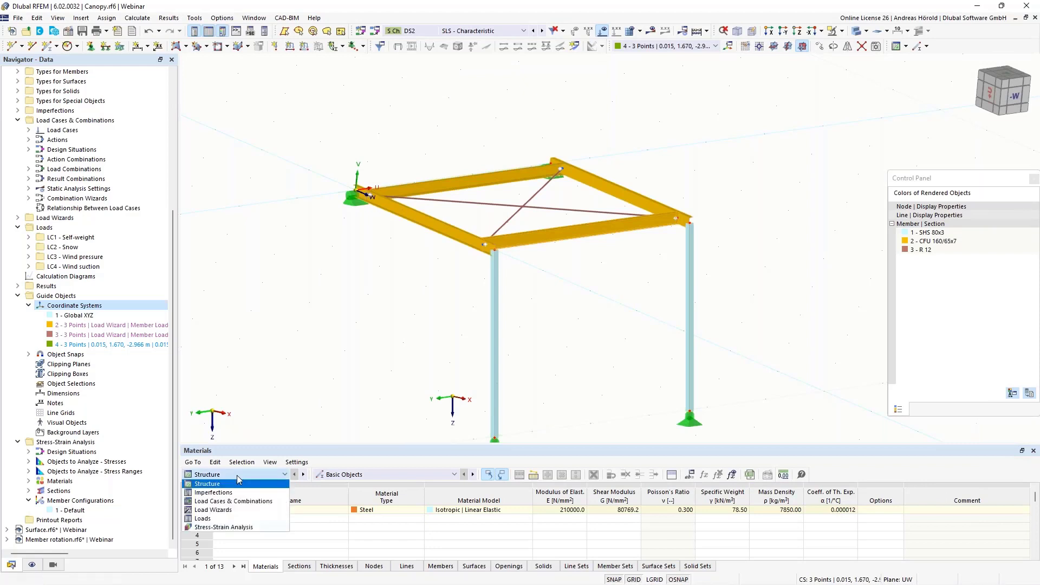
click(247, 528)
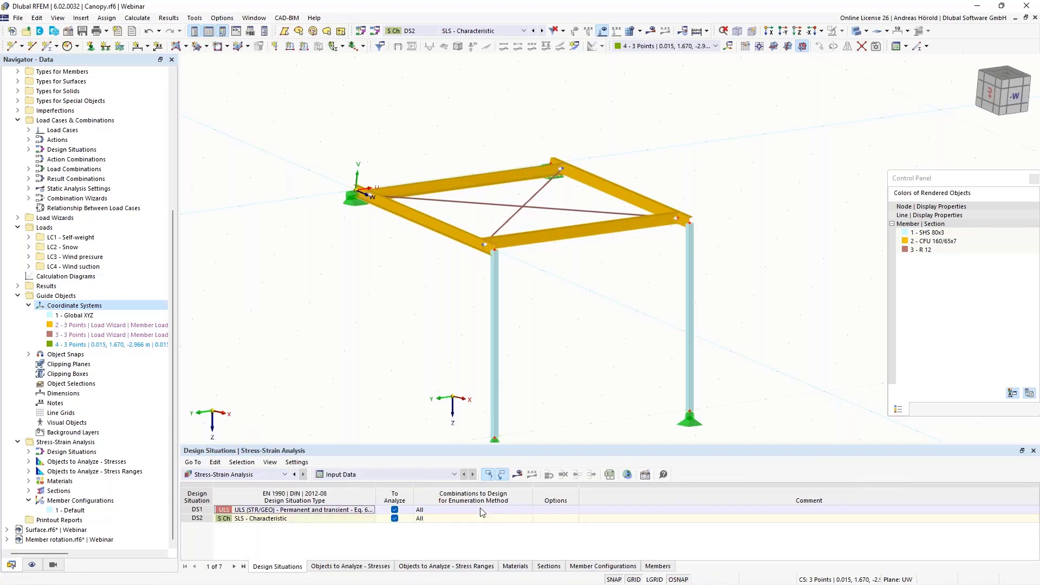
click(517, 475)
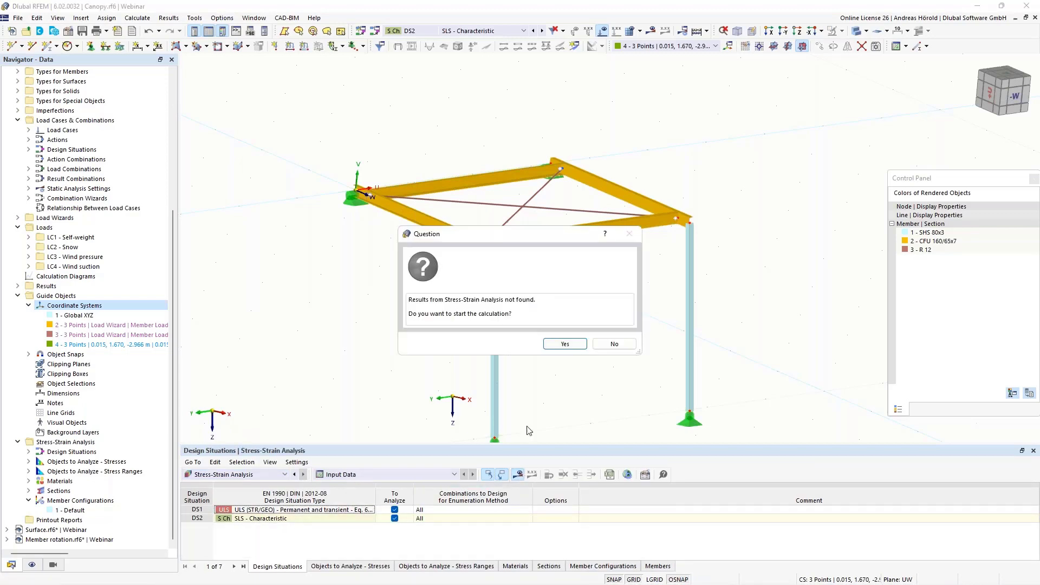
click(564, 344)
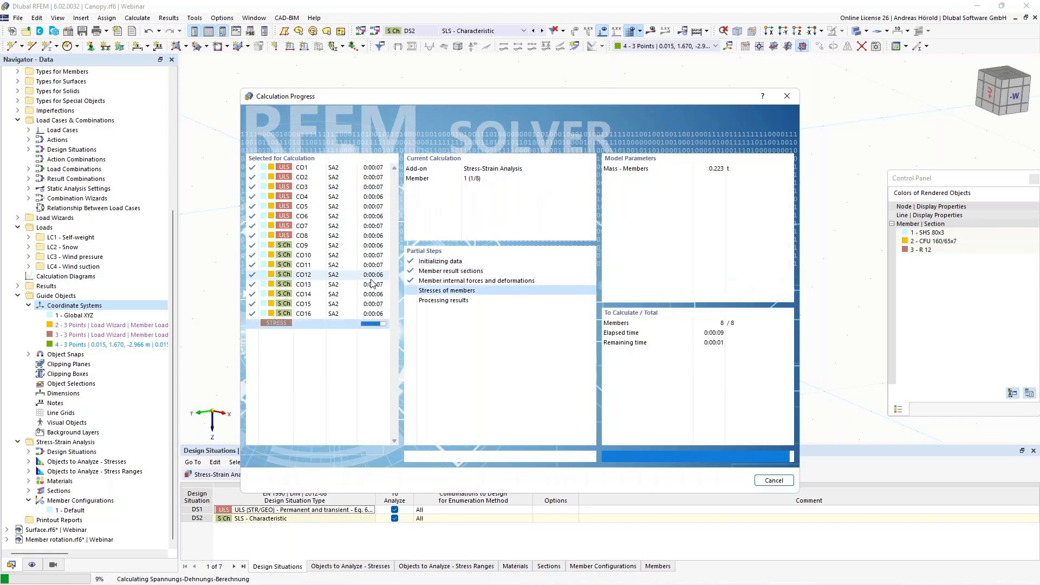
- Examine the member stresses by design situation, comparing the limit stresses for σx (My) and τtot
middle_drag(550, 339, 550, 290)
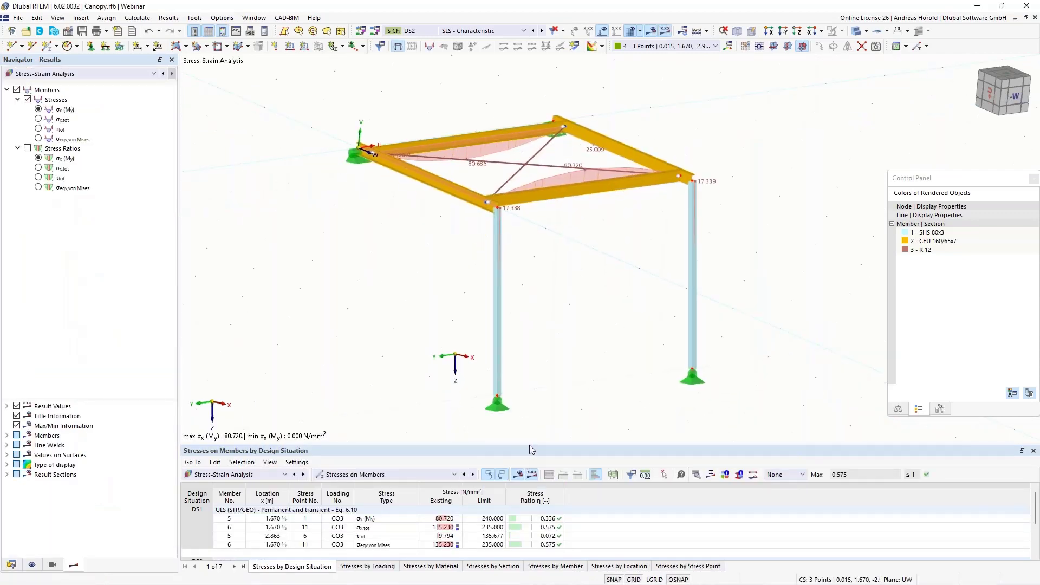
drag(529, 446, 531, 354)
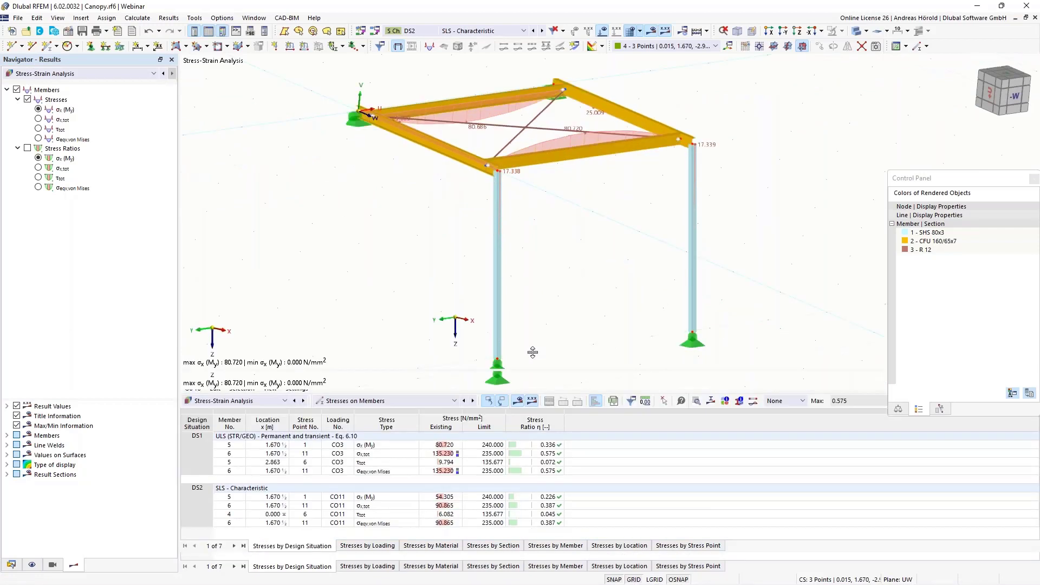
click(475, 428)
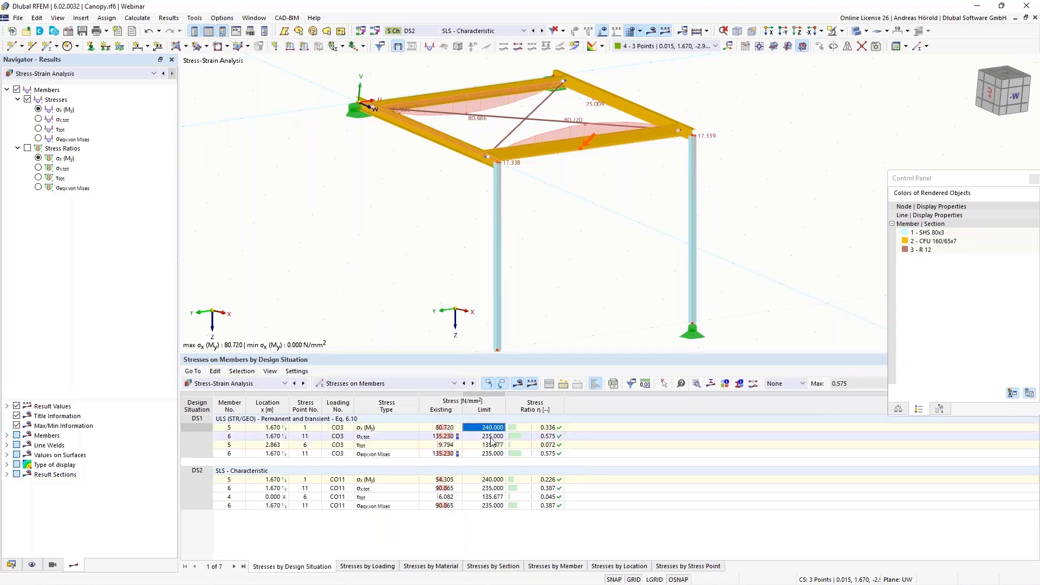
click(489, 446)
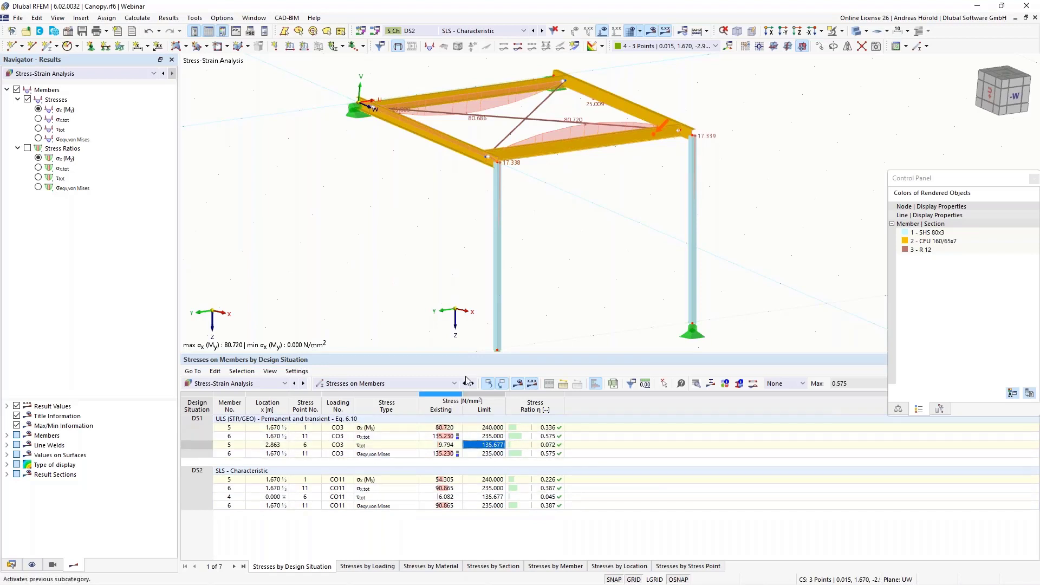
drag(473, 352, 474, 431)
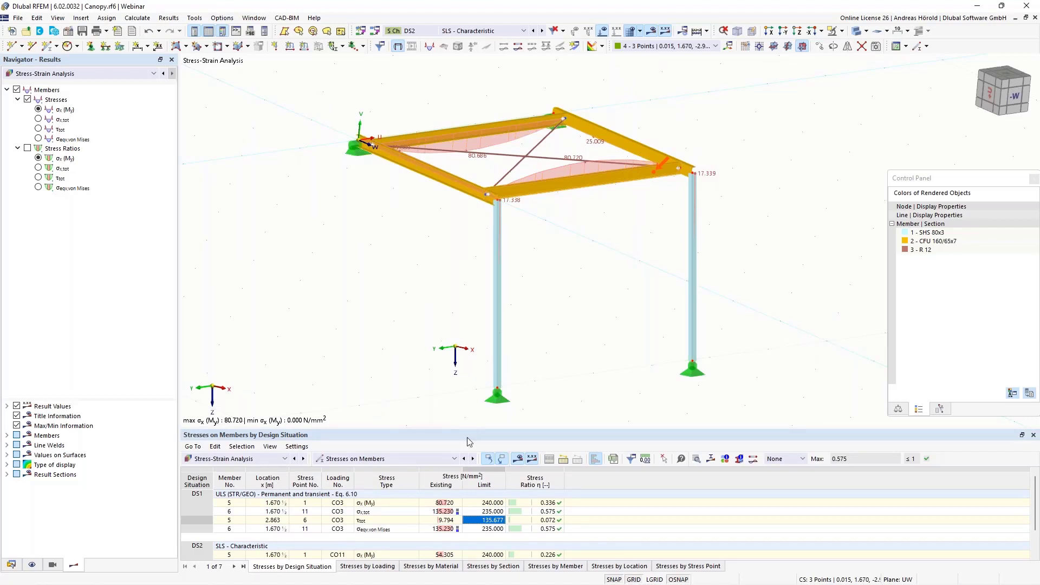
- Delete the two nodal supports at the corners of the roof edge without columns
ctrl+middle_drag(403, 269, 381, 330)
ctrl+middle_drag(366, 337, 344, 304)
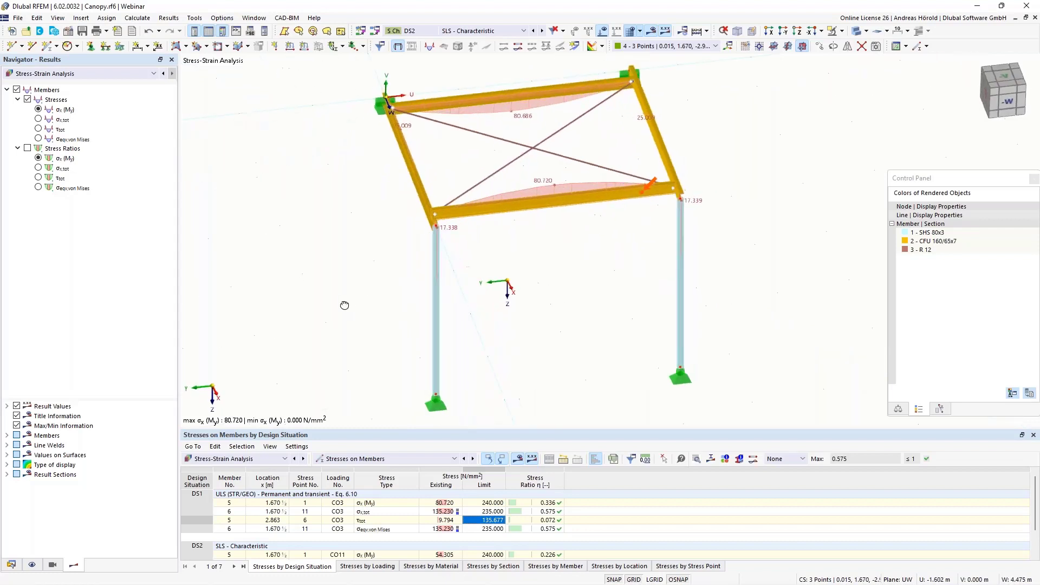
ctrl+middle_drag(524, 285, 573, 416)
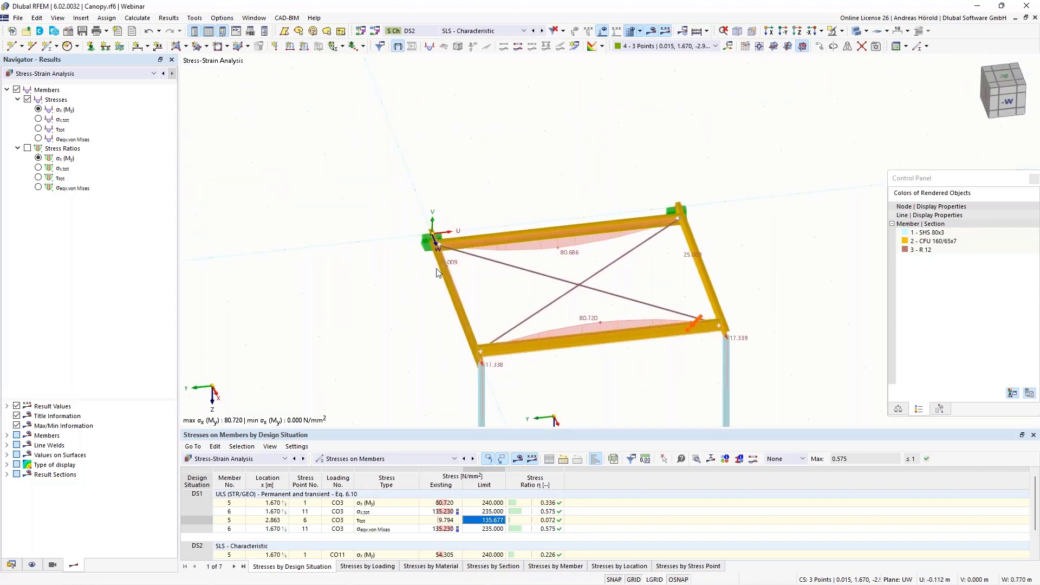
scroll(440, 269, up, 5)
scroll(378, 318, down, 5)
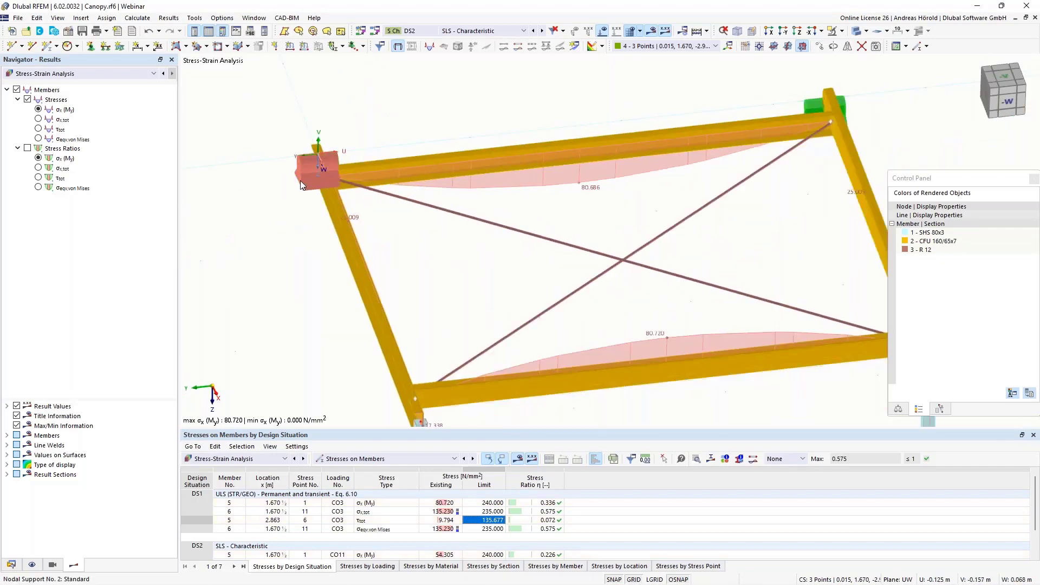
key(Delete)
click(814, 103)
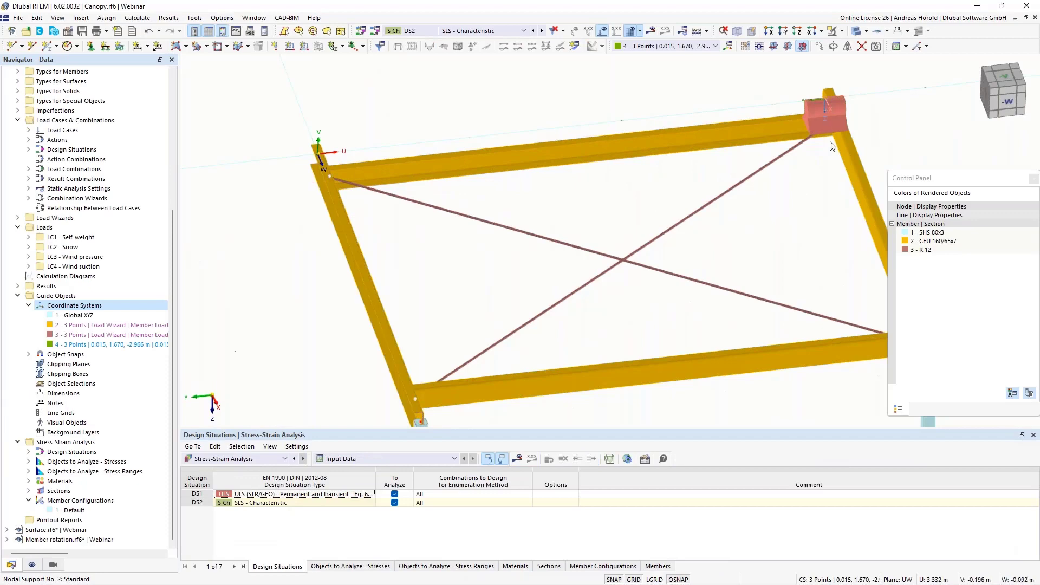
key(Delete)
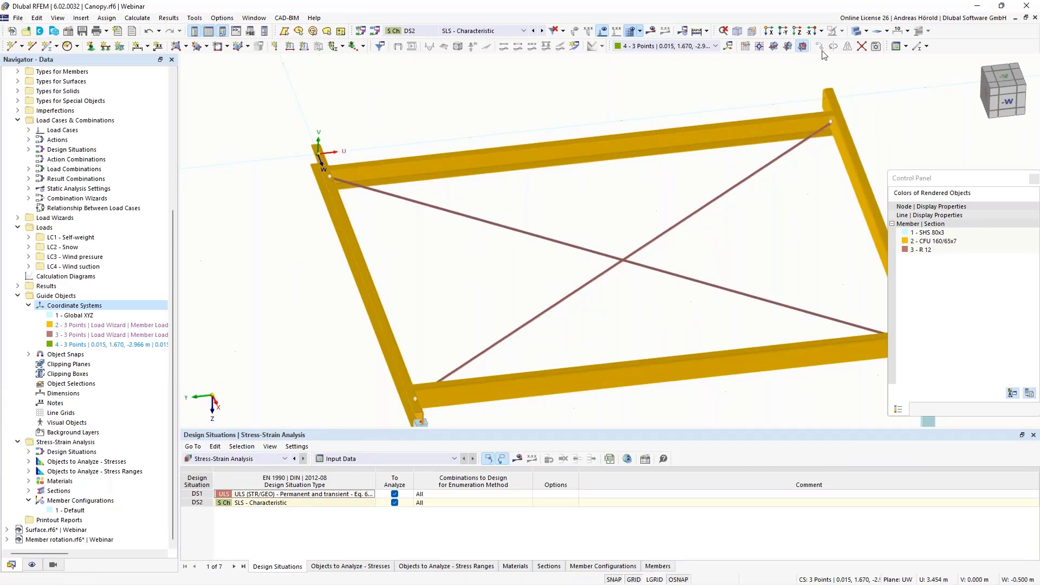
- Switch the canopy to wireframe display in a view from above, focused on the roof edge without columns
click(800, 33)
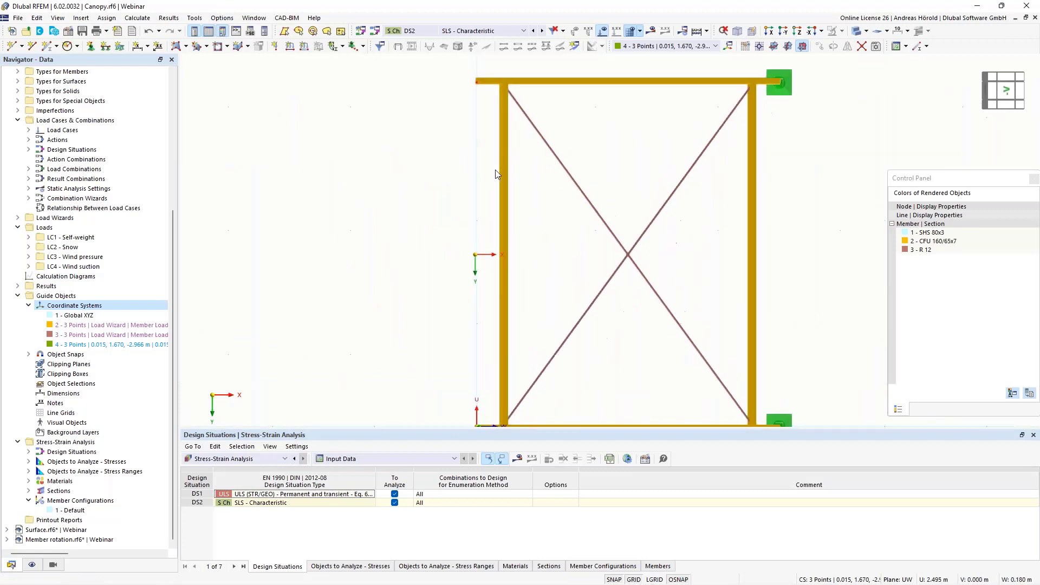
ctrl+middle_drag(761, 277, 571, 281)
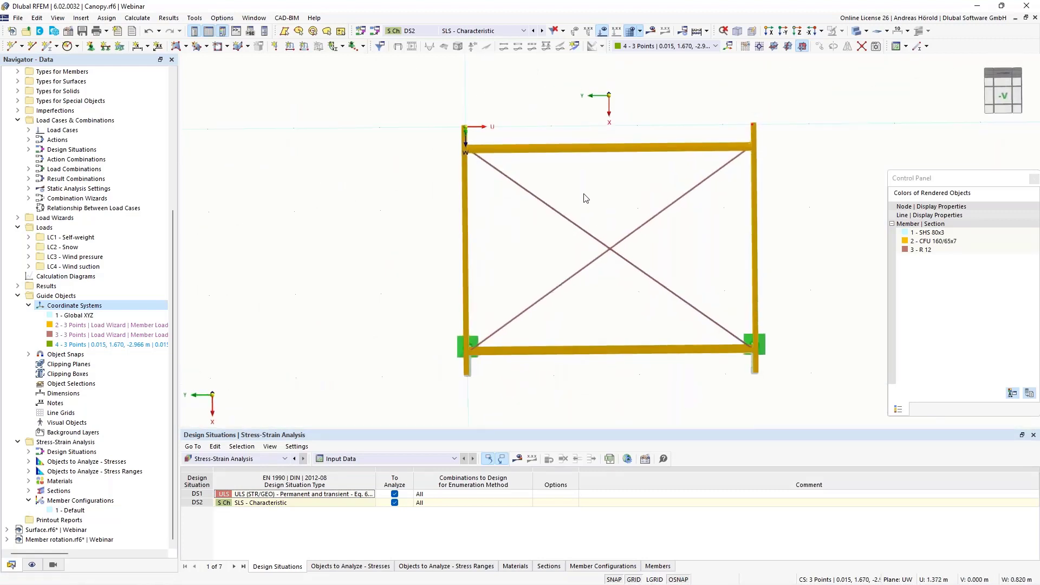
scroll(584, 196, up, 2)
middle_drag(579, 194, 573, 237)
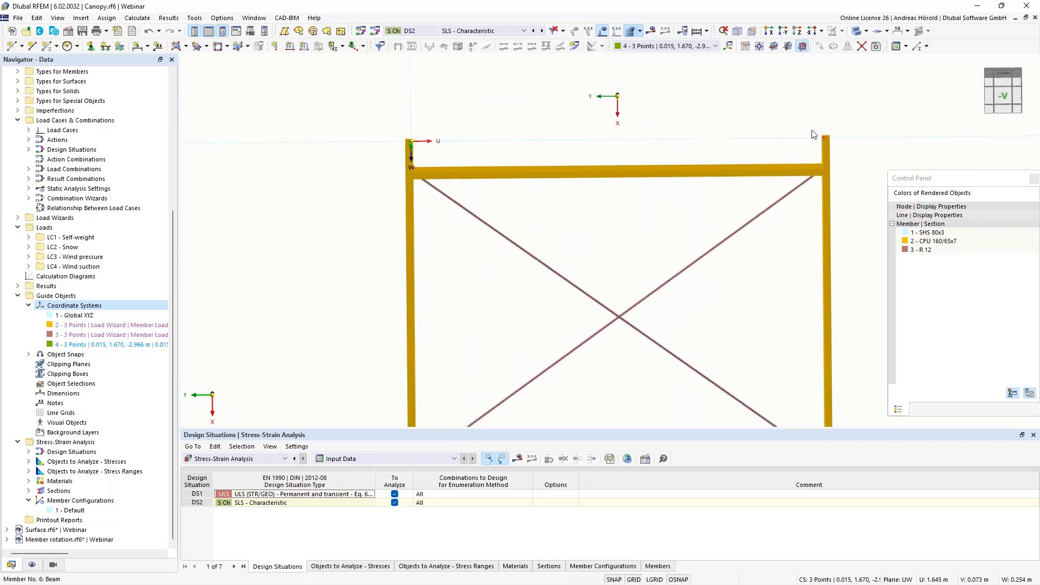
click(868, 32)
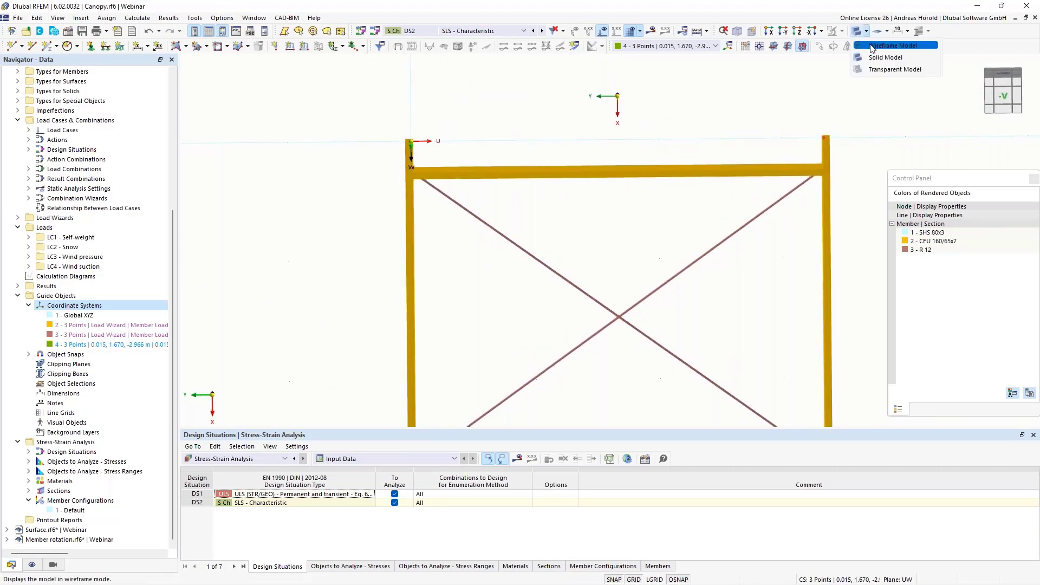
click(883, 55)
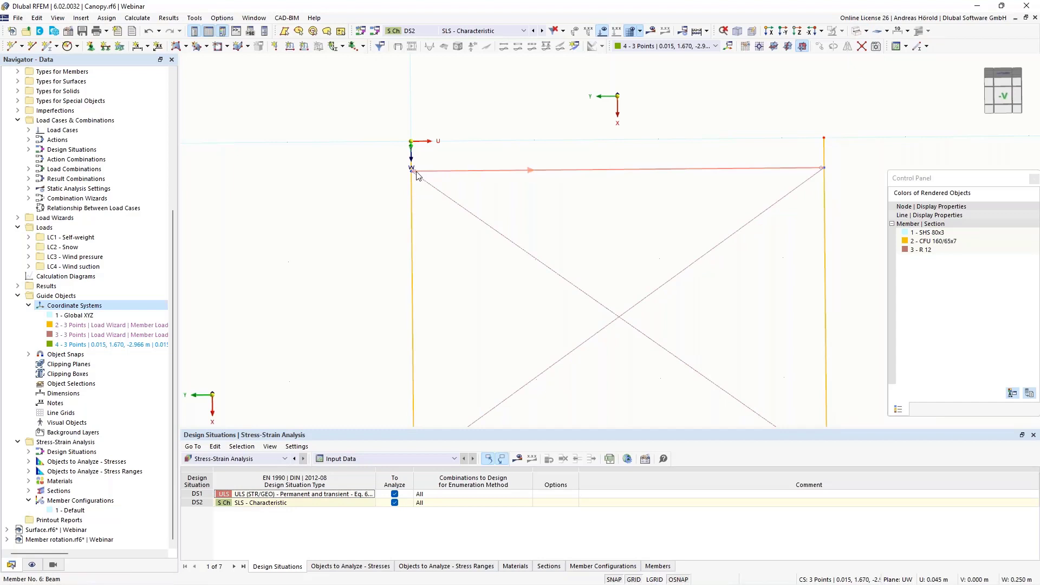
- Move the column-free edge beam's ends and the adjoining bracing ends to the outer end nodes of the side members
drag(422, 171, 411, 141)
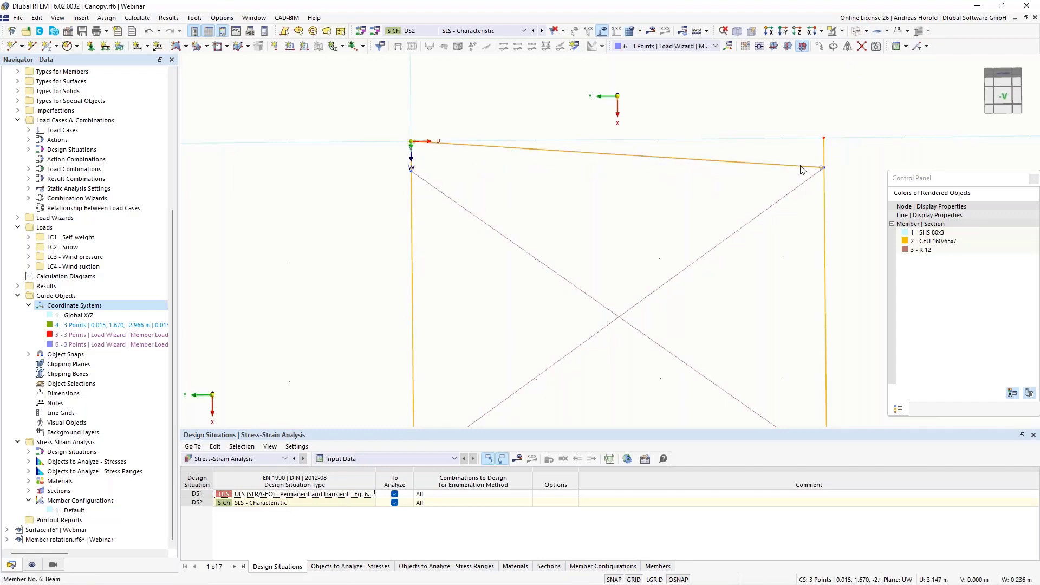
drag(822, 168, 825, 139)
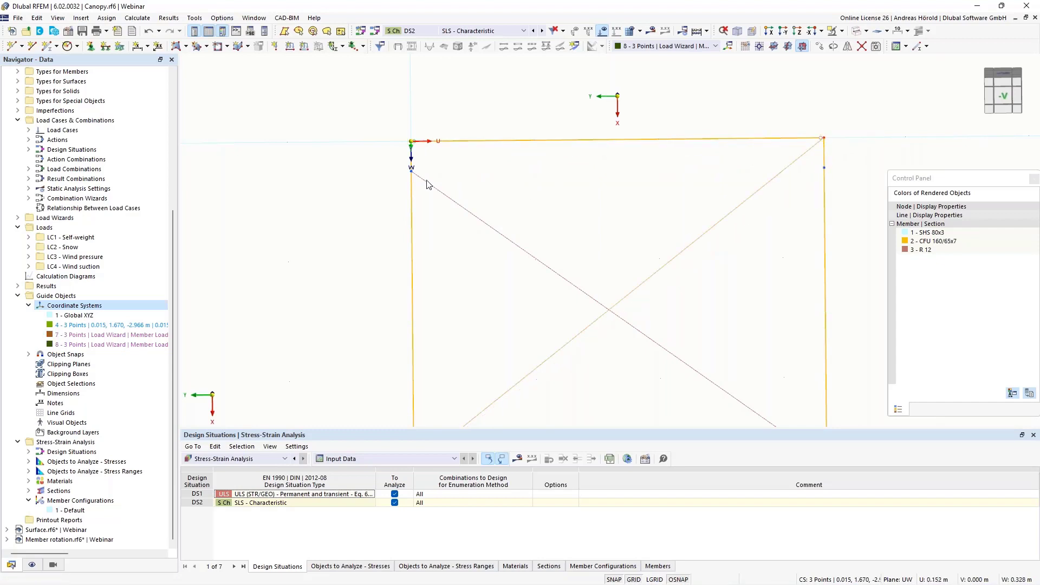
drag(412, 171, 412, 145)
- Start assigning a line support and replace the preselected lines with only line 6, the column-free roof edge
ctrl+middle_drag(648, 329, 576, 340)
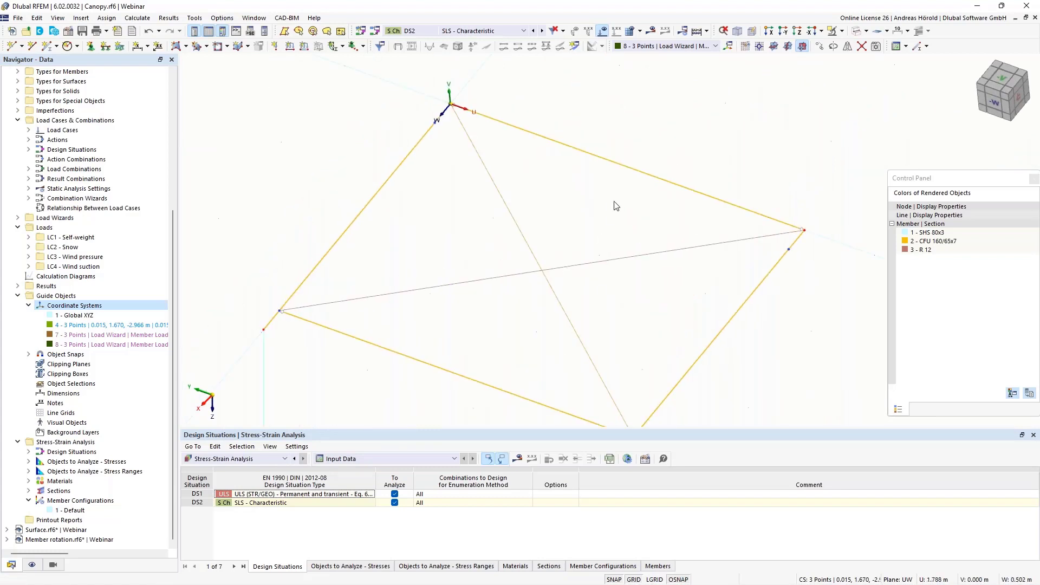
click(105, 47)
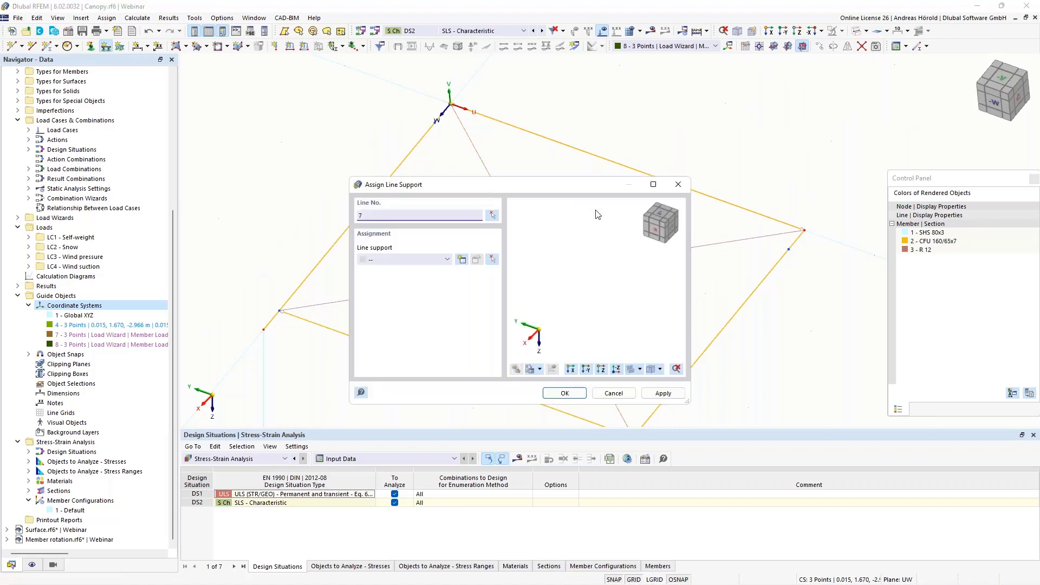
click(493, 215)
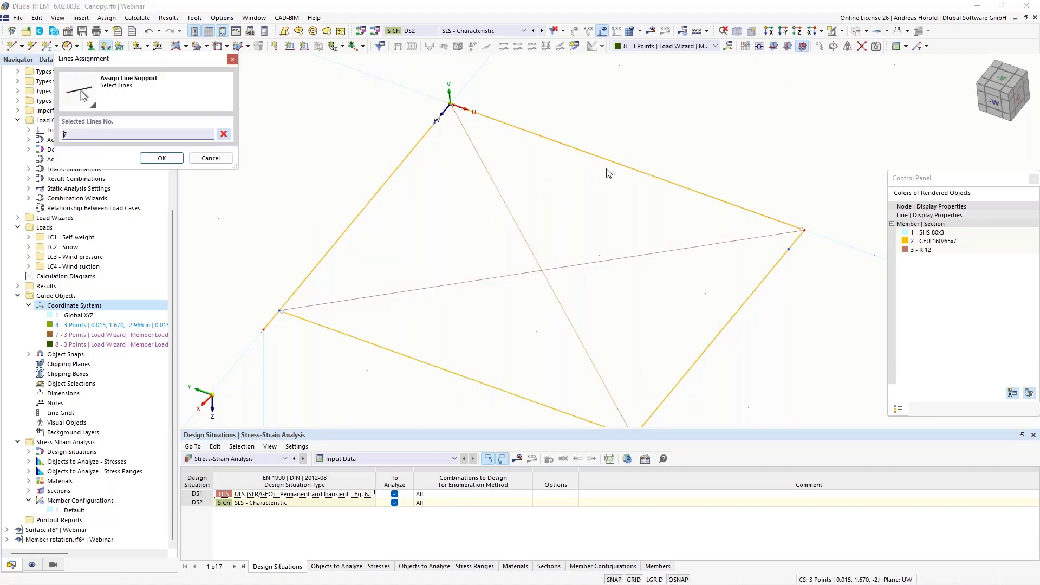
click(639, 170)
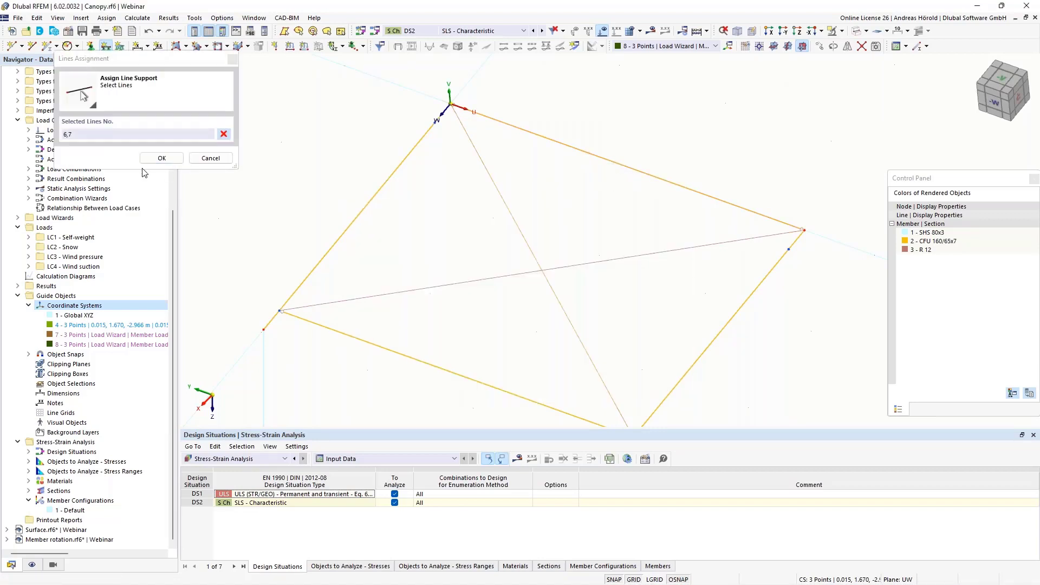
click(223, 133)
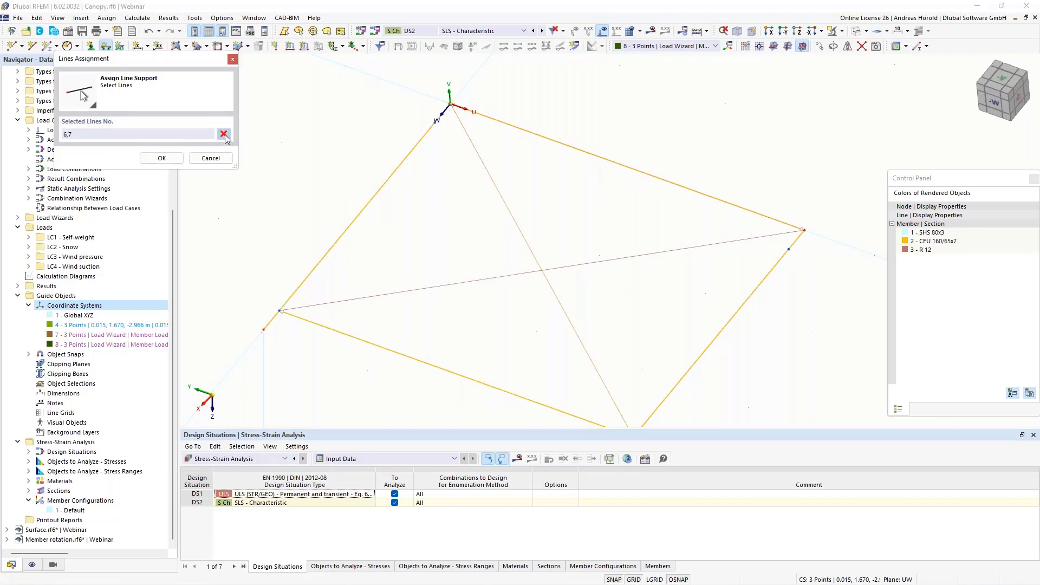
click(628, 169)
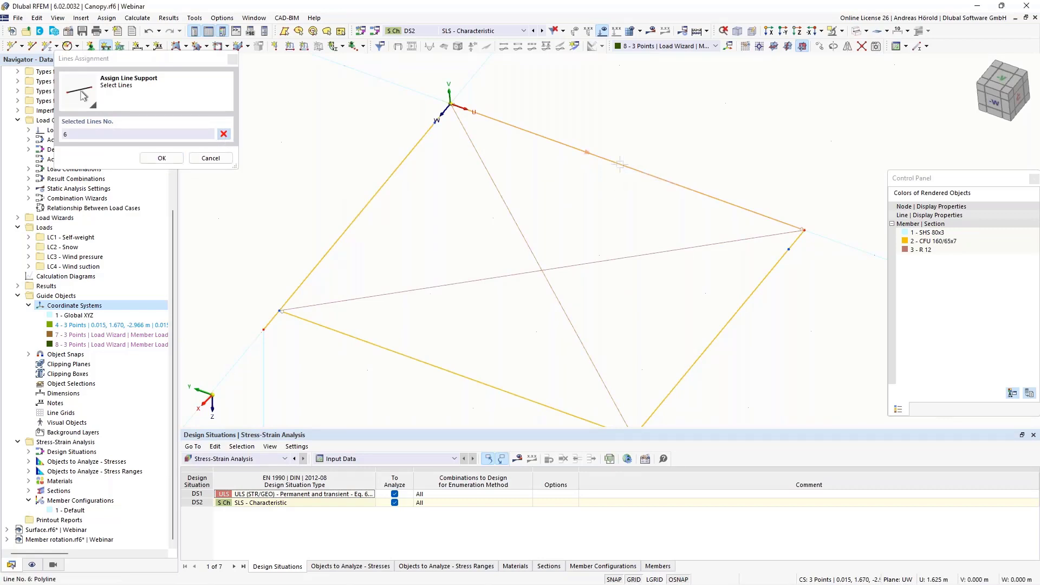
click(163, 158)
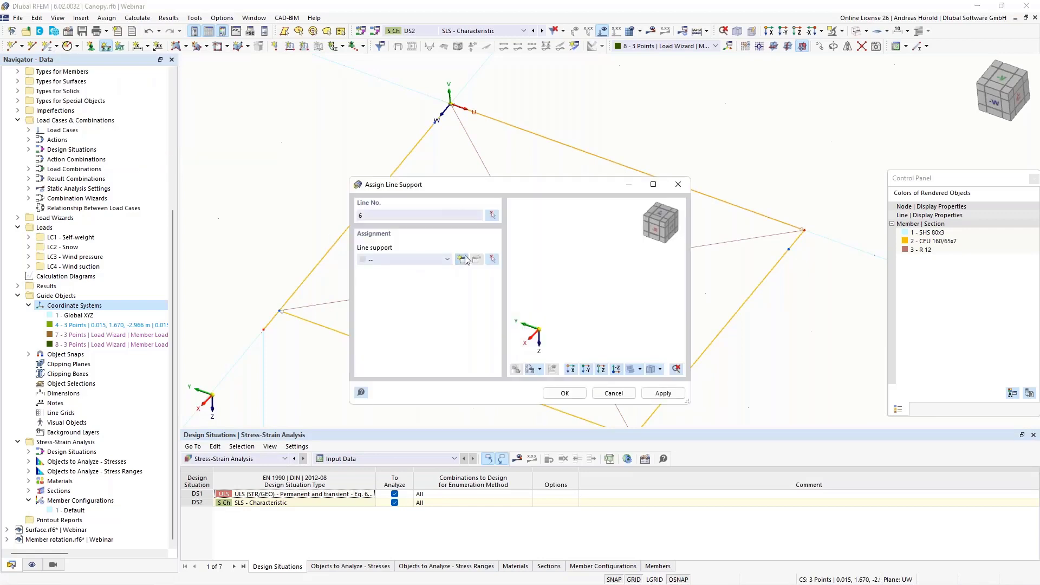
- Create a new line support on line 6 in Global XYZ, fixed in uX, uY and uZ with free rotations
click(463, 259)
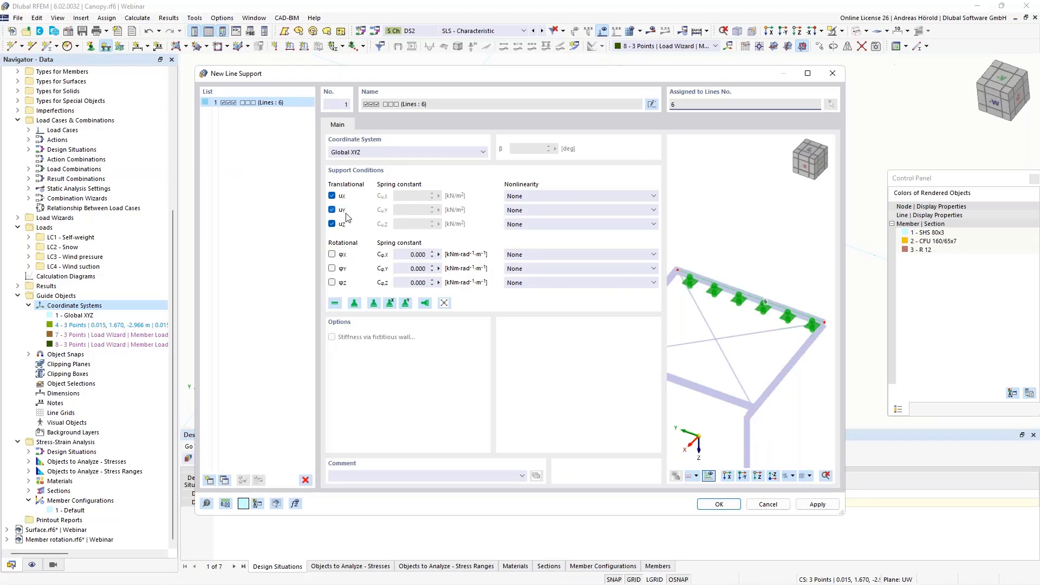
click(720, 505)
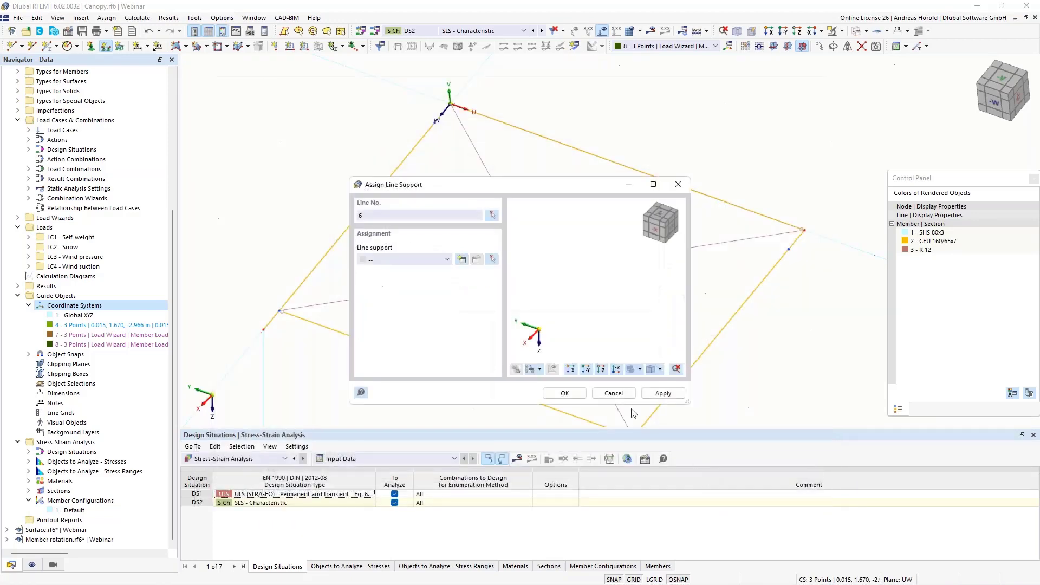
click(562, 393)
- Set LC1 - Self-weight as the active load case and try to calculate its results
ctrl+middle_drag(543, 391, 608, 274)
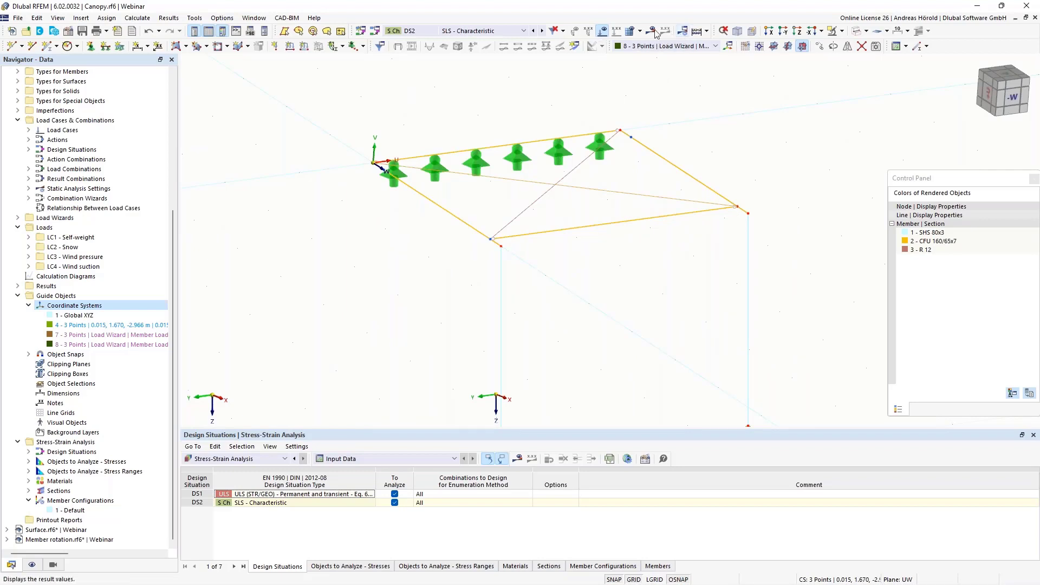
click(516, 30)
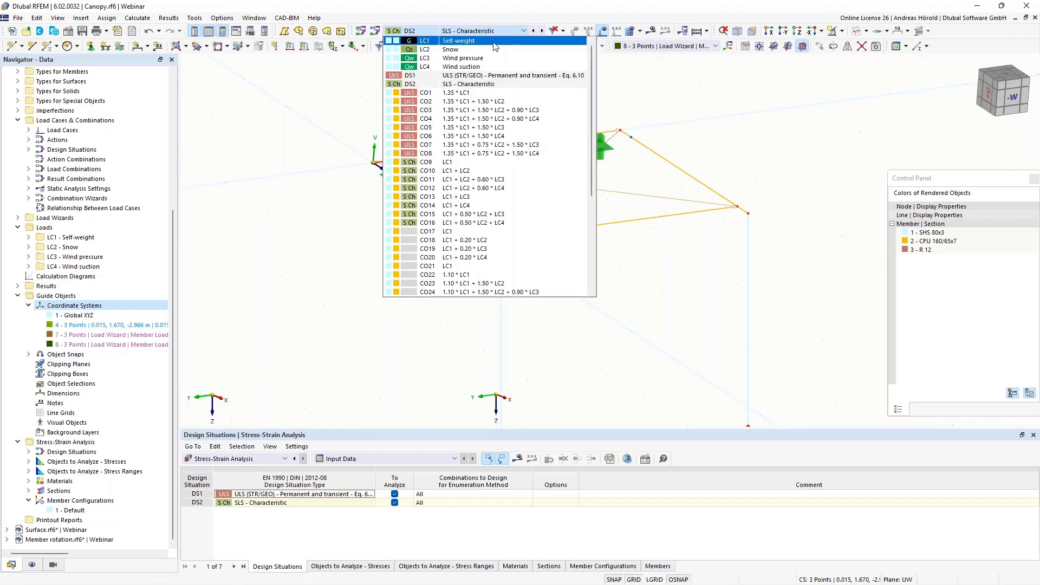
click(497, 43)
click(651, 31)
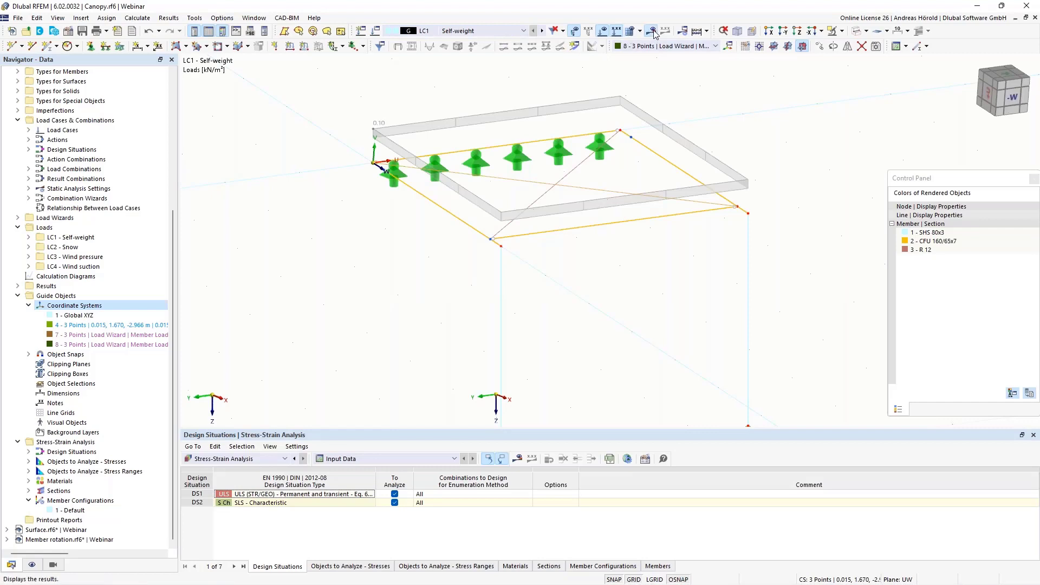
click(558, 343)
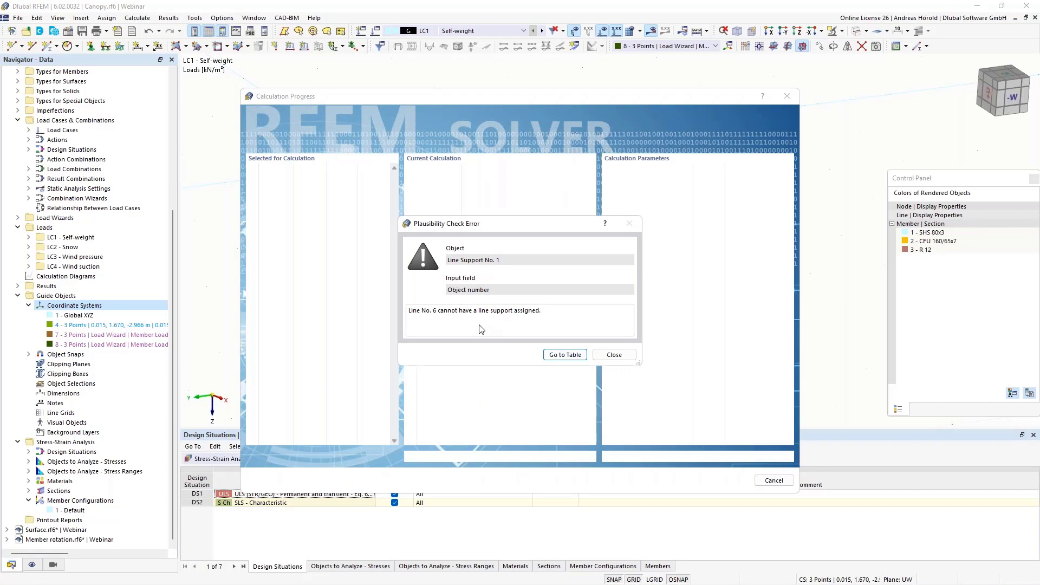
- Close the plausibility check message and delete the line support from the column-free roof edge
click(614, 355)
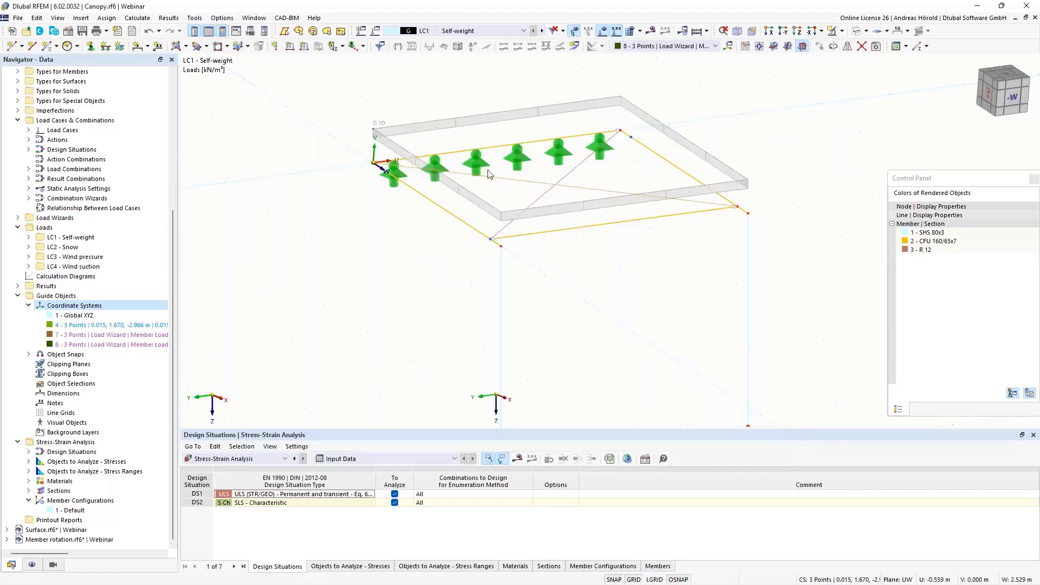
click(516, 162)
key(Delete)
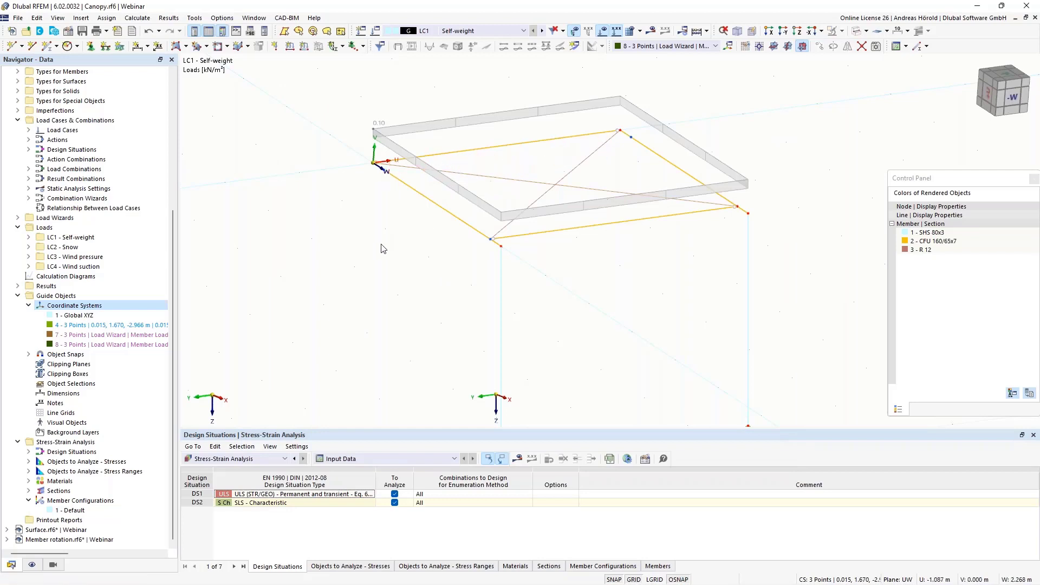
- Activate the support option for the column-free edge beam and assign a new member support fixed in ux, uy and uz
double_click(499, 150)
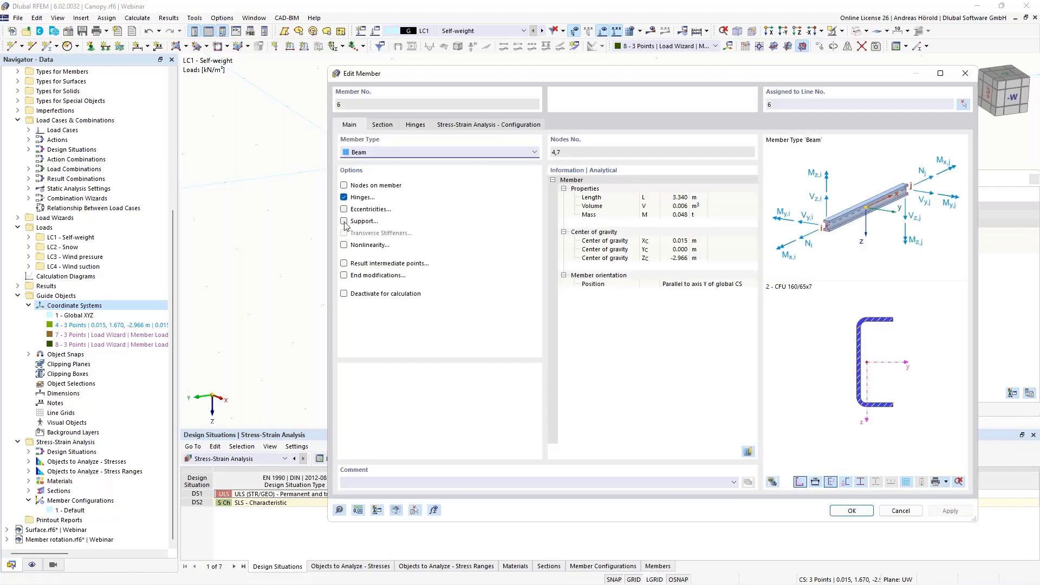
click(344, 221)
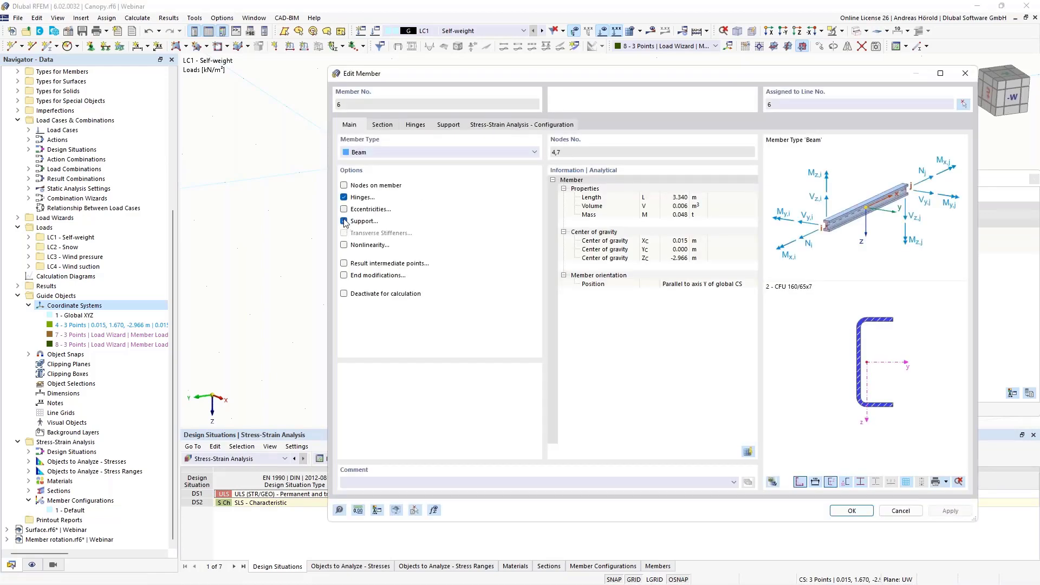
click(448, 125)
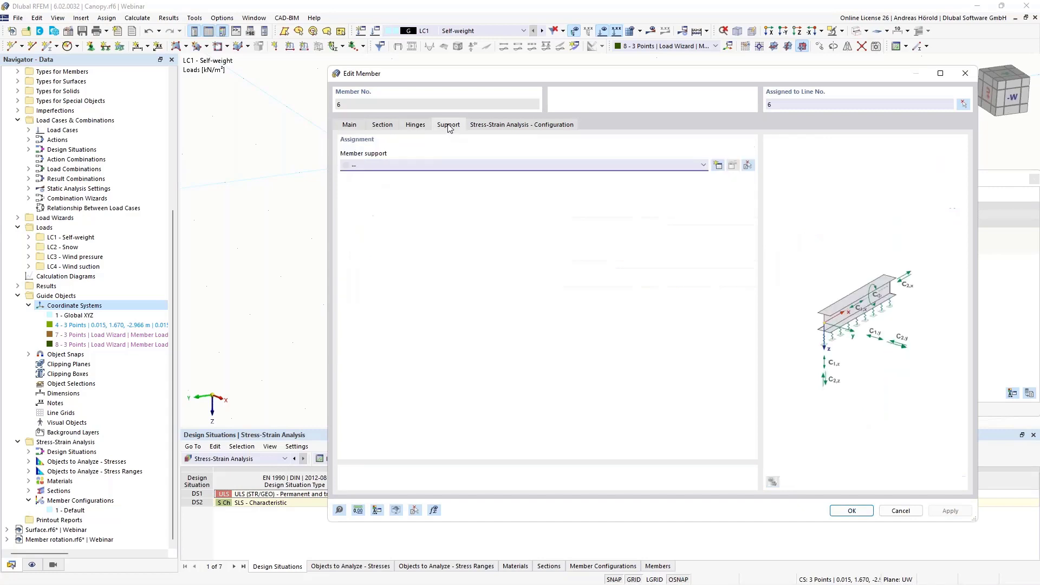
click(718, 164)
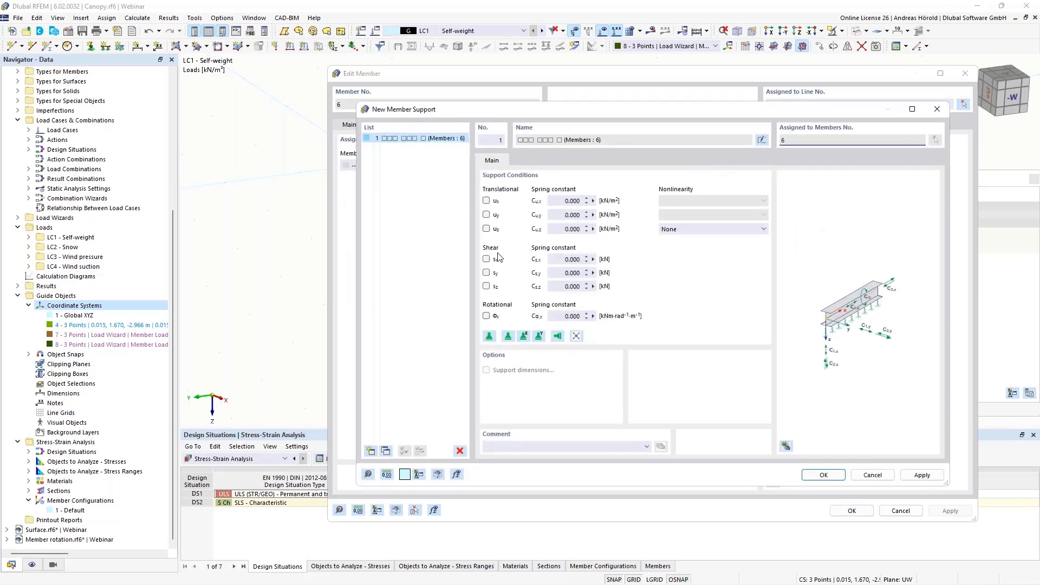
click(486, 228)
click(486, 215)
click(486, 200)
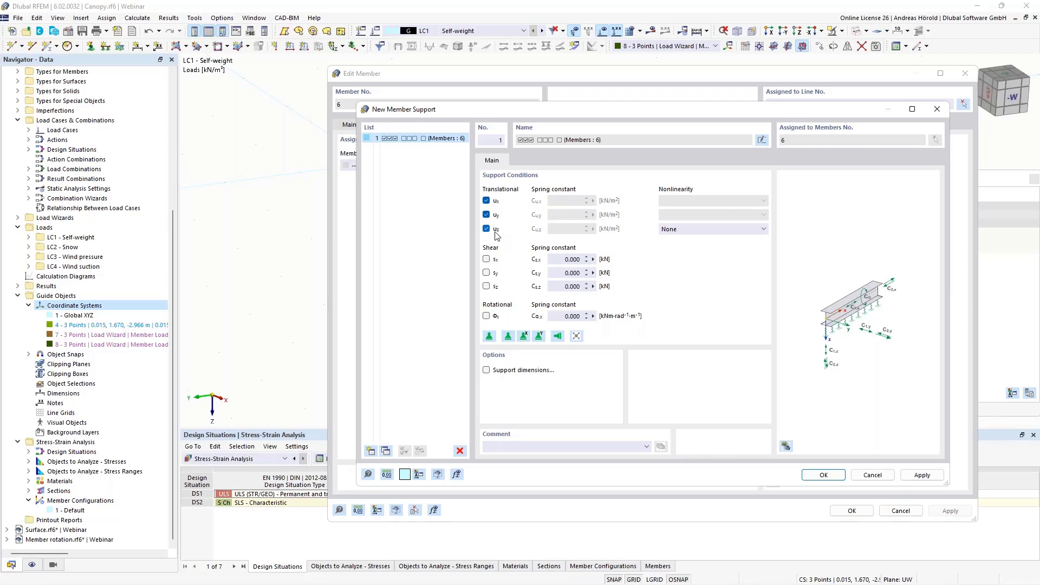
click(823, 474)
click(853, 511)
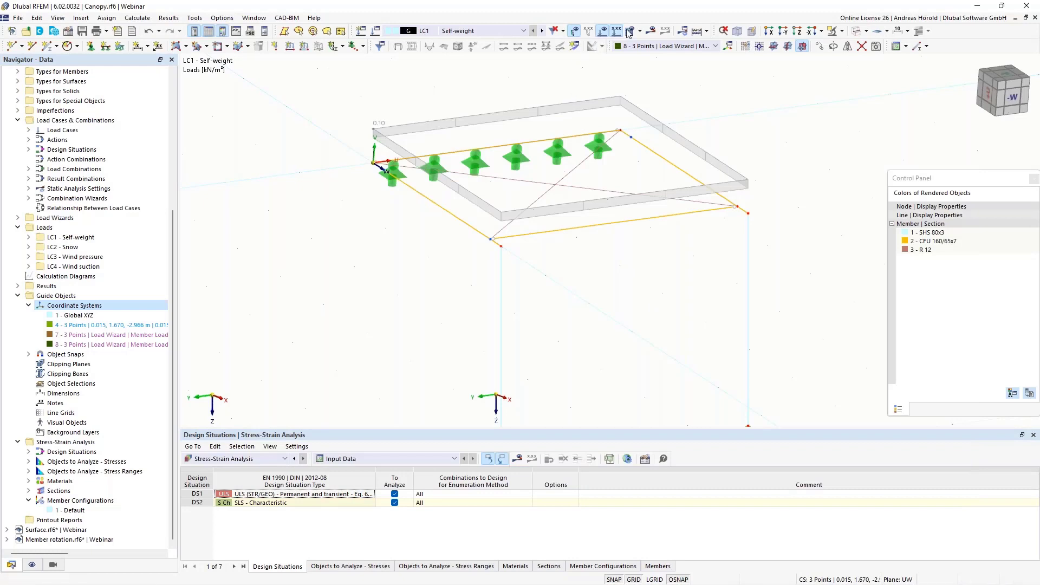
- Calculate the LC1 - Self-weight results with the member support in place, and delete that support from the edge beam
click(652, 33)
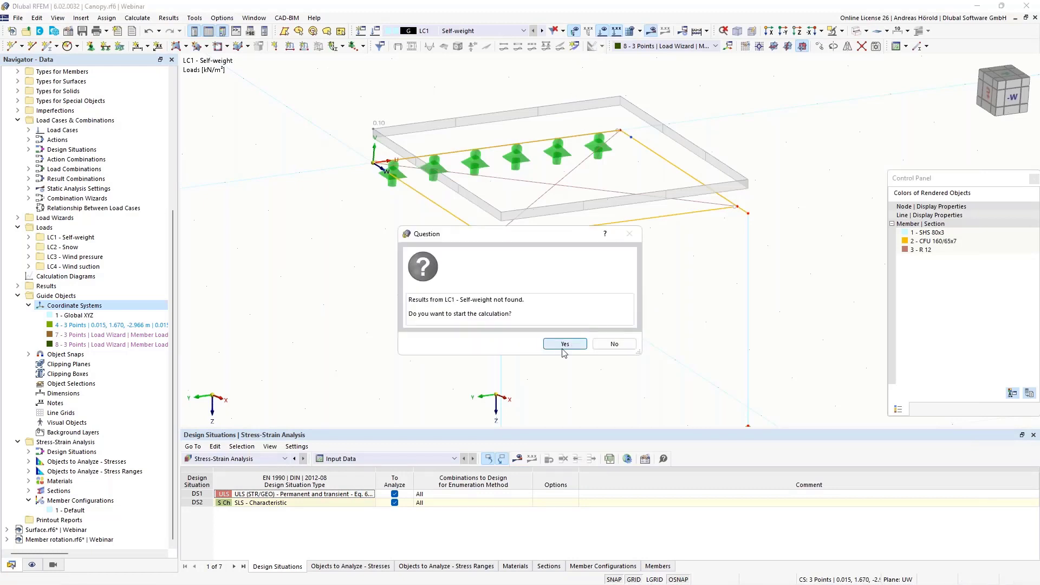
click(563, 343)
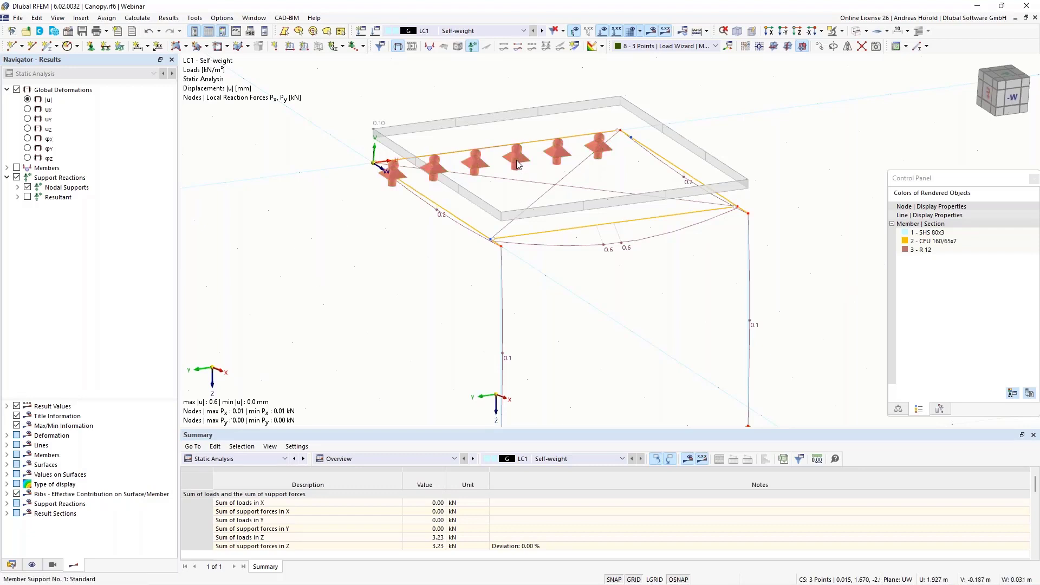
key(Delete)
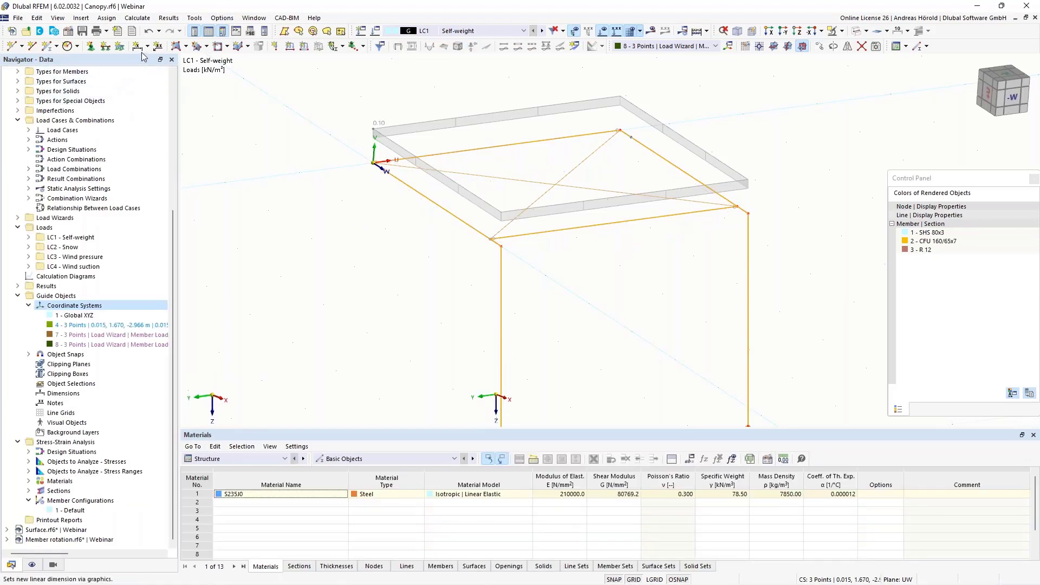
- Set up a new polygonal surface with the Load Transfer stiffness type, keeping load transfer in both directions and varying load distribution
click(176, 47)
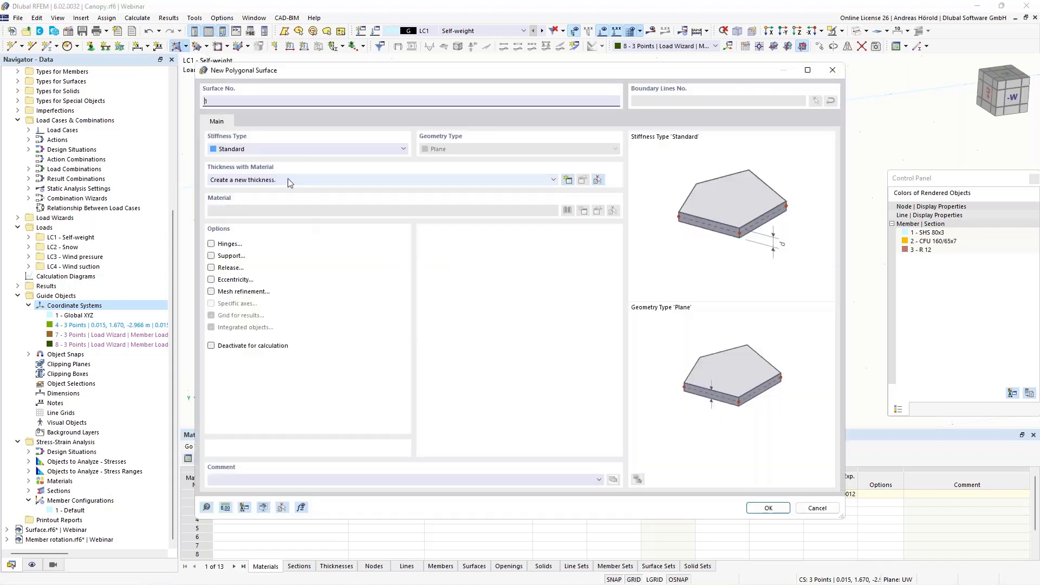
click(255, 146)
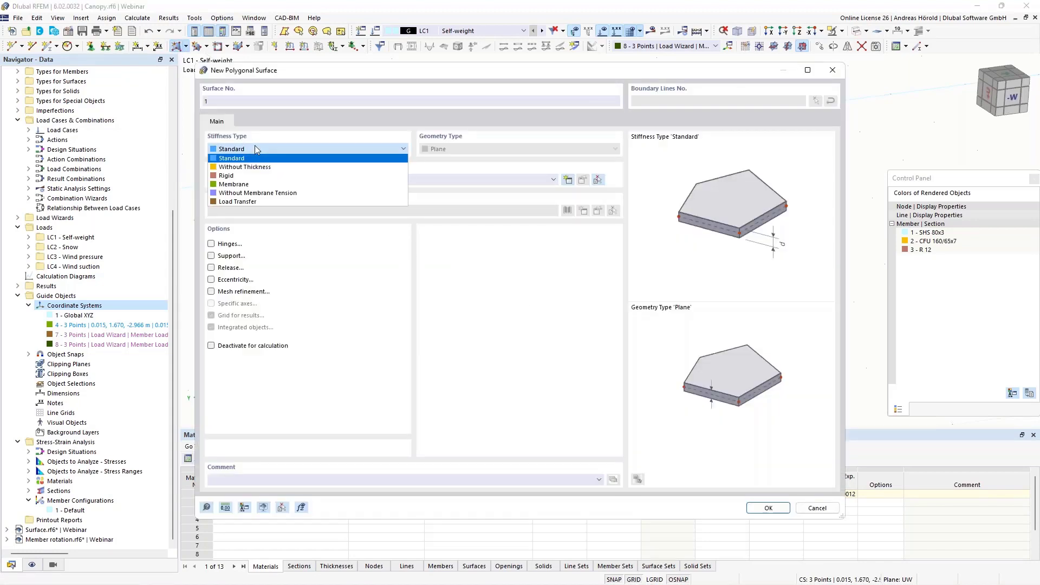
click(270, 202)
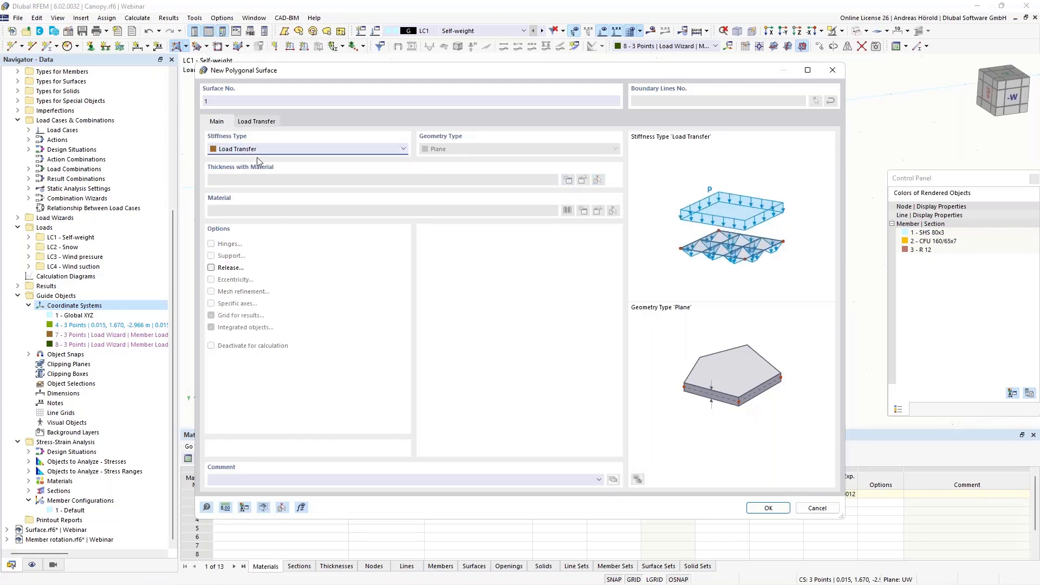
click(257, 122)
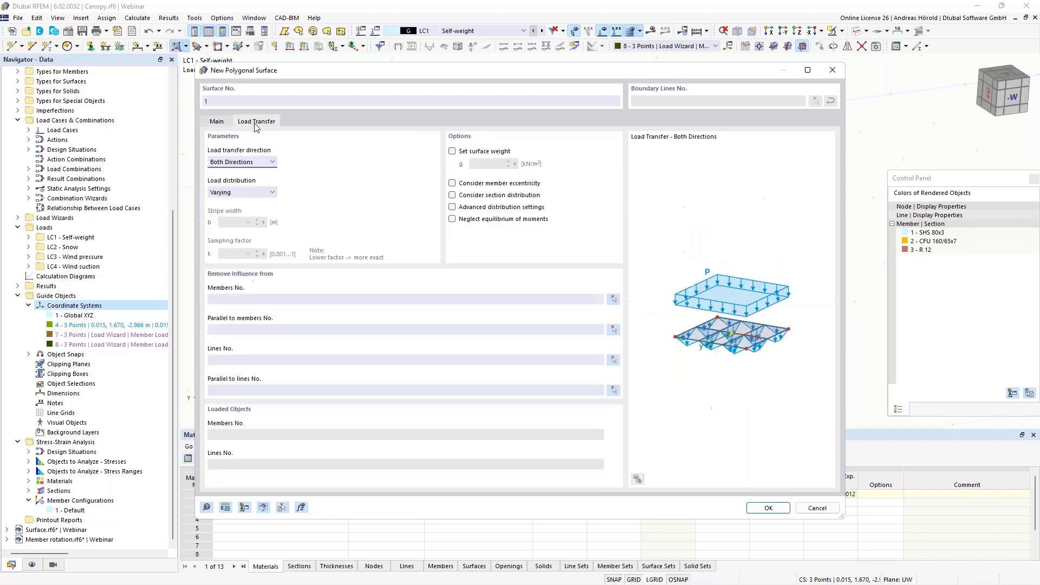
click(264, 163)
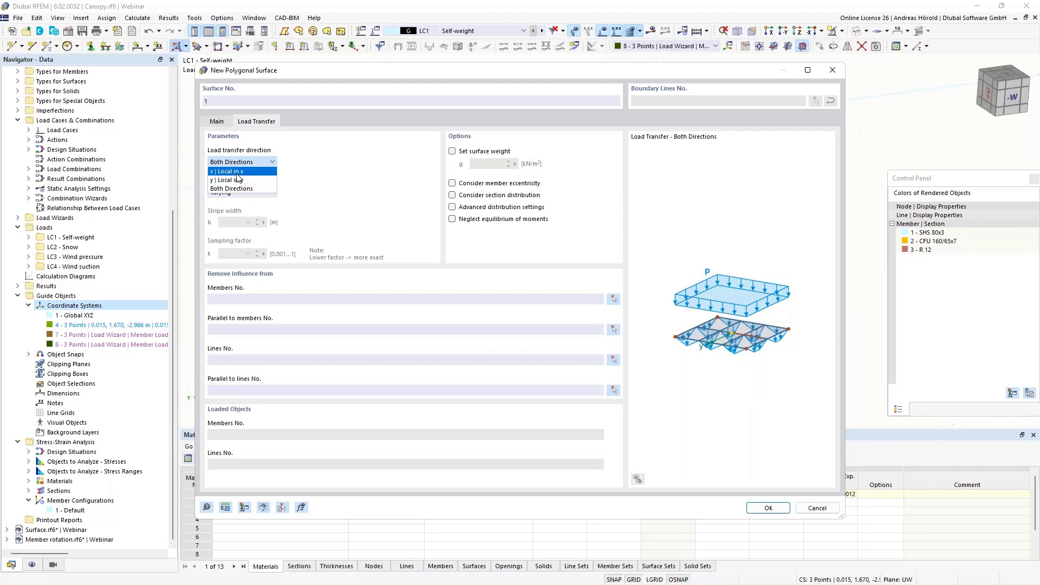
click(313, 184)
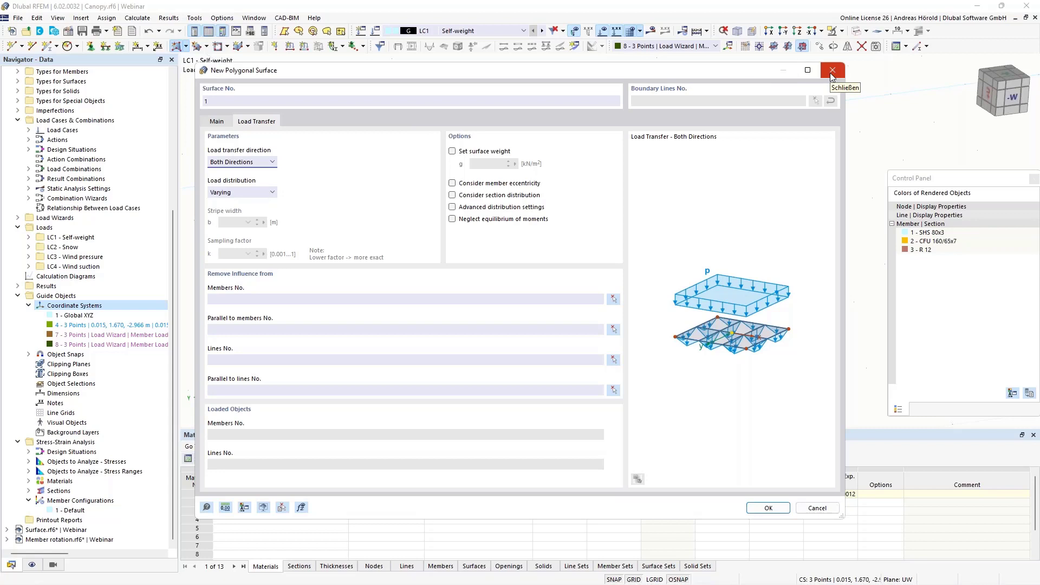
click(216, 121)
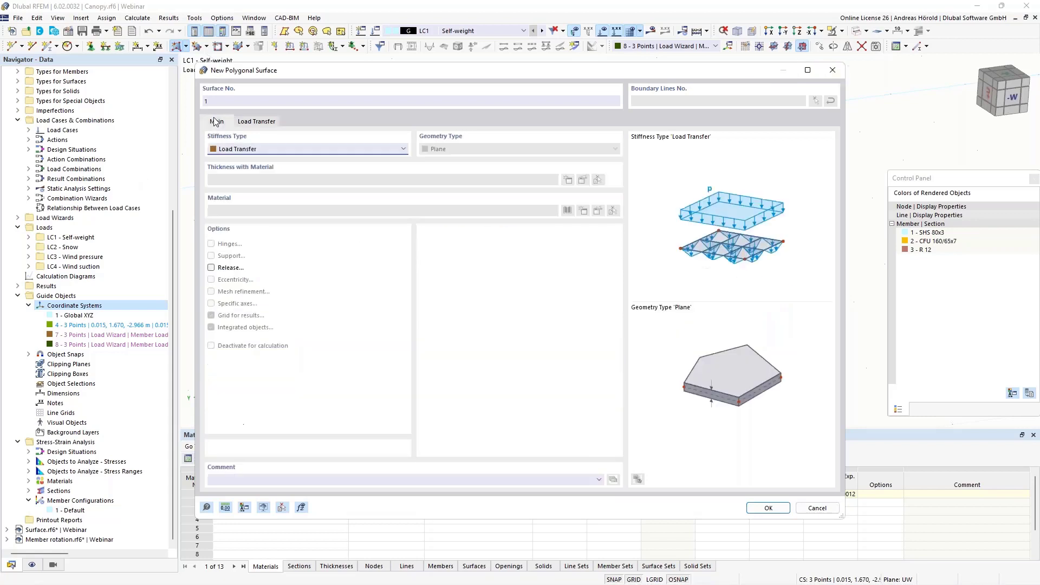
click(768, 508)
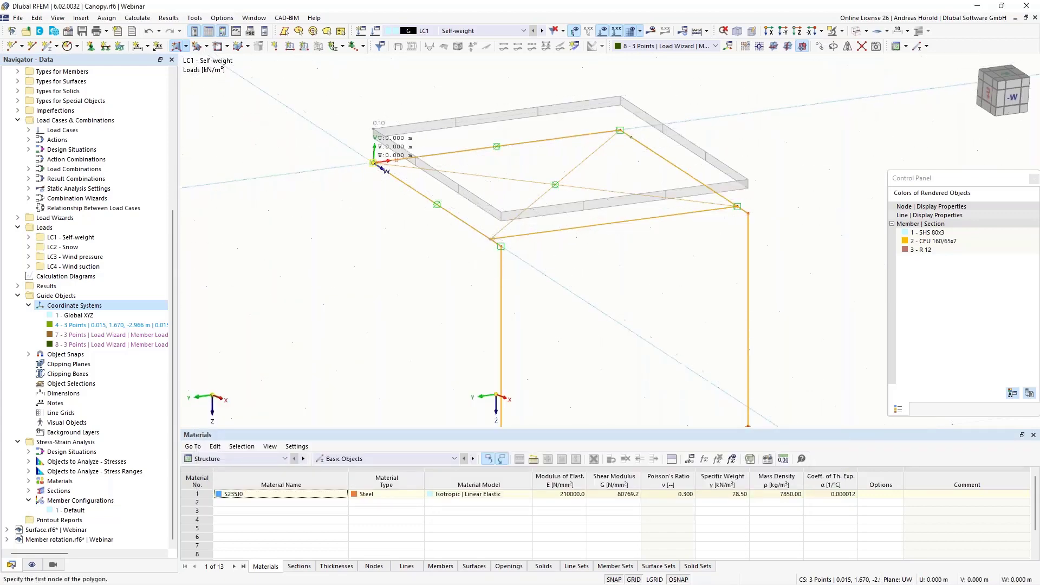
- Draw the load transfer surface polygon through the four corner nodes of the canopy roof
click(373, 162)
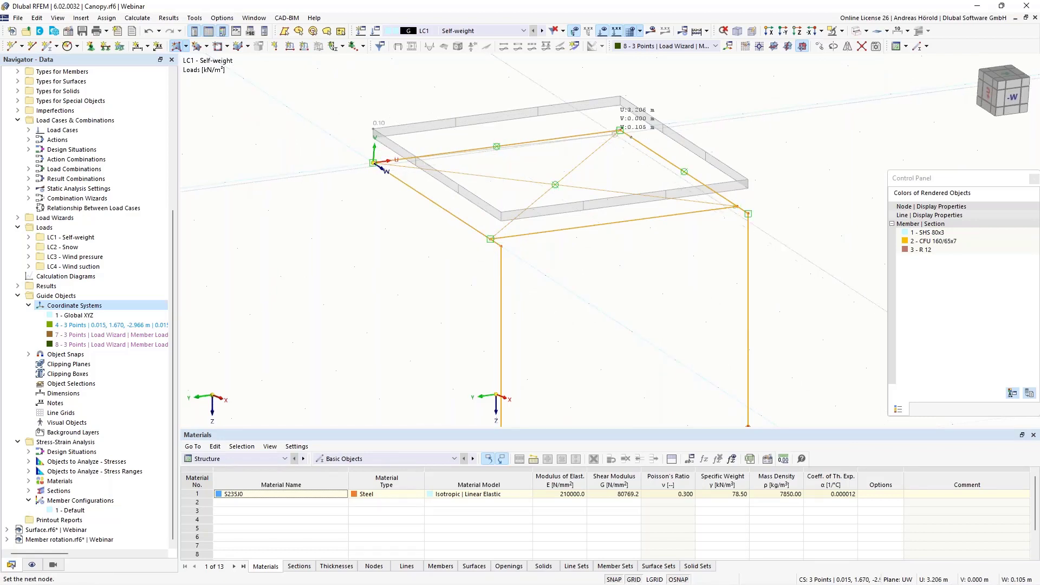
click(620, 130)
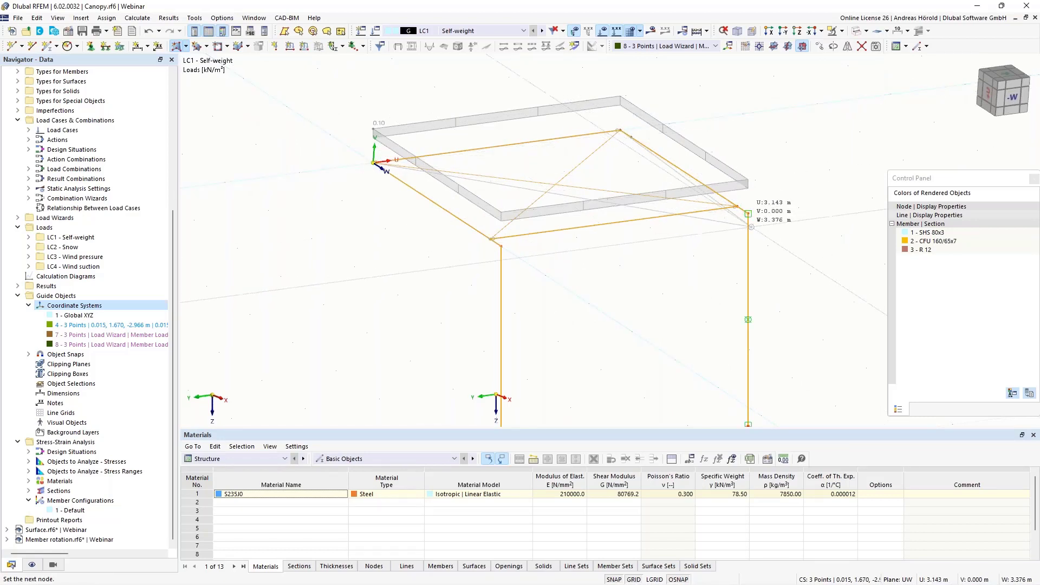
click(737, 206)
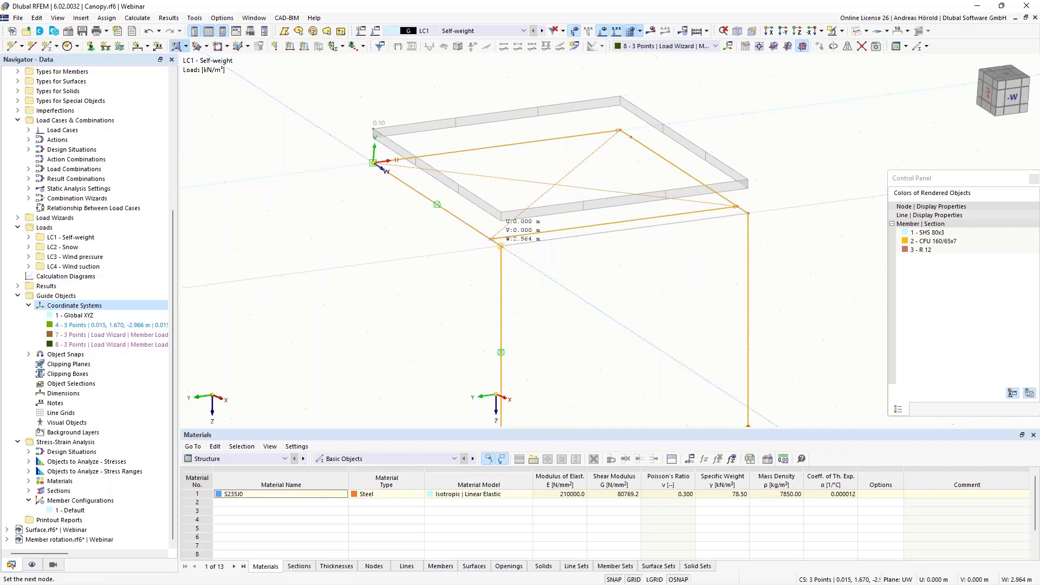
click(501, 246)
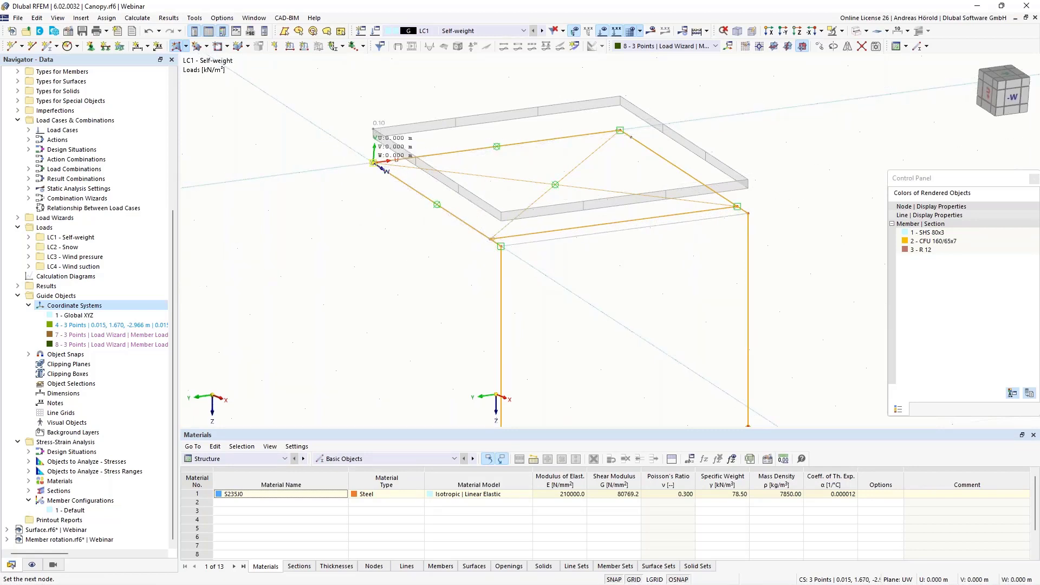
click(373, 162)
key(Escape)
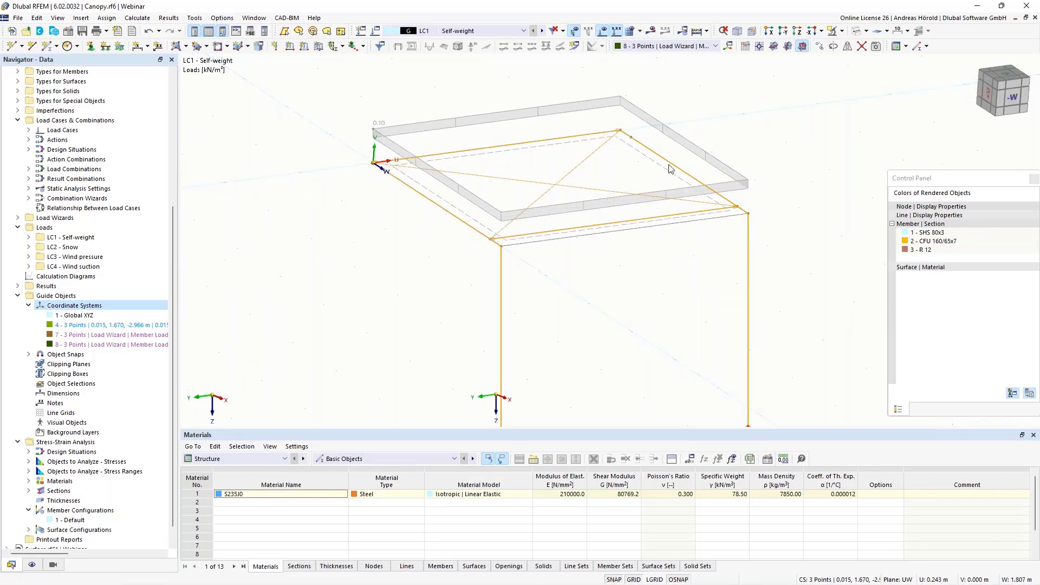
- Switch the canopy from wireframe to solid model display and view the new roof surface from above
click(865, 31)
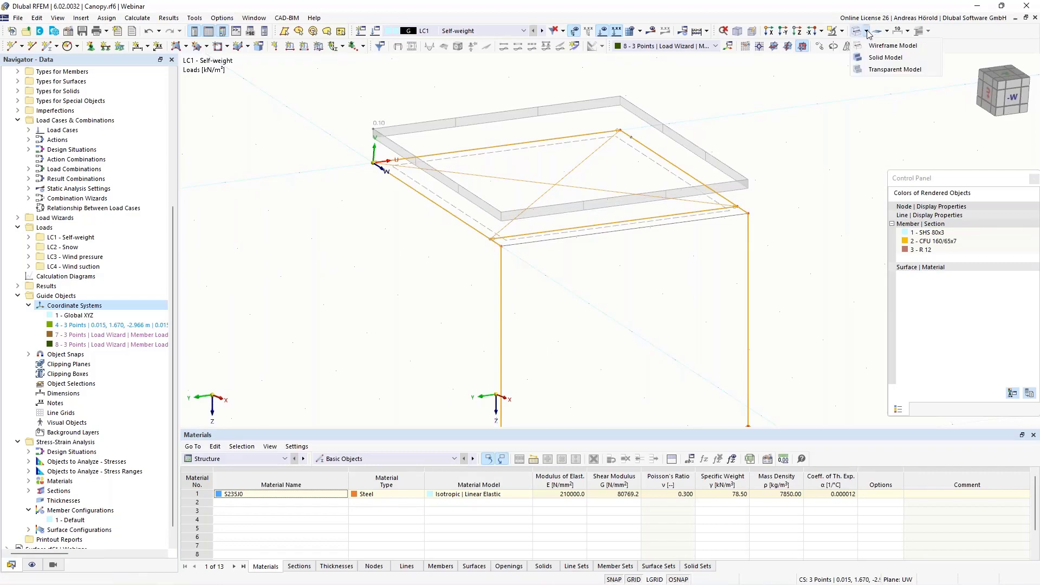
click(872, 57)
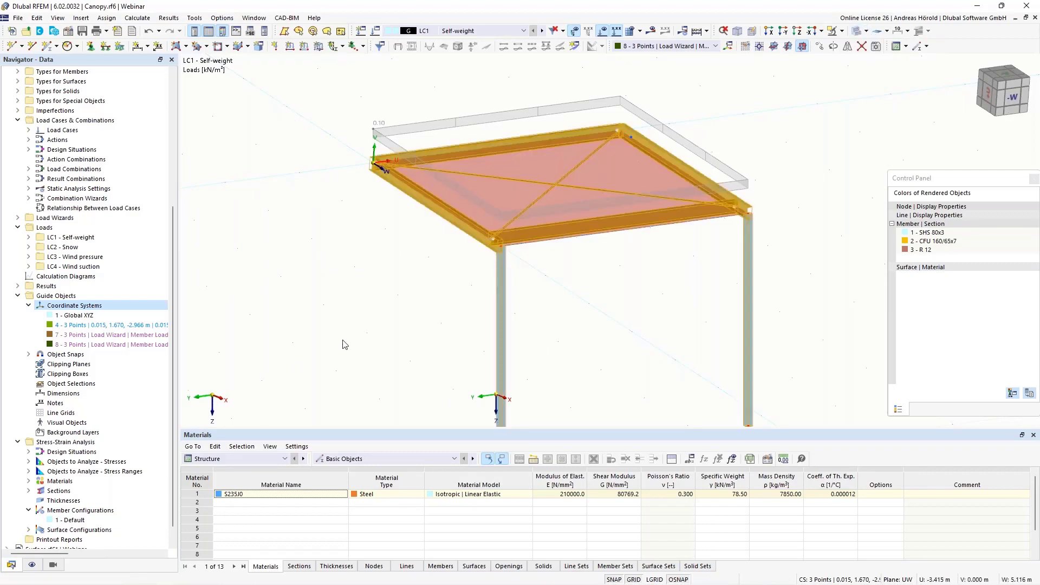
ctrl+middle_drag(371, 328, 422, 282)
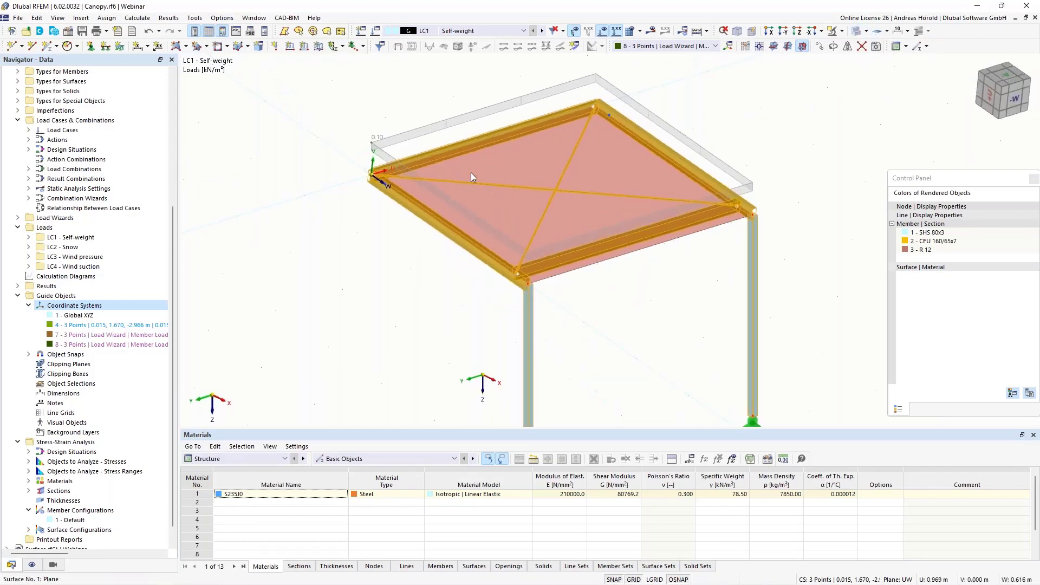
click(233, 124)
- Assign line support 1 to line 6 along the column-free edge of the canopy roof
click(105, 46)
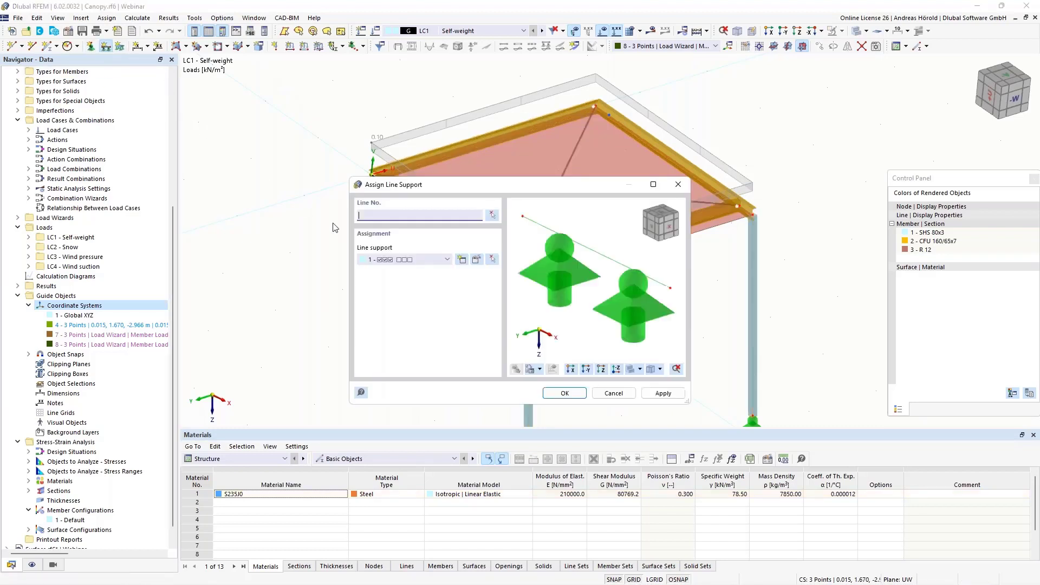
click(493, 214)
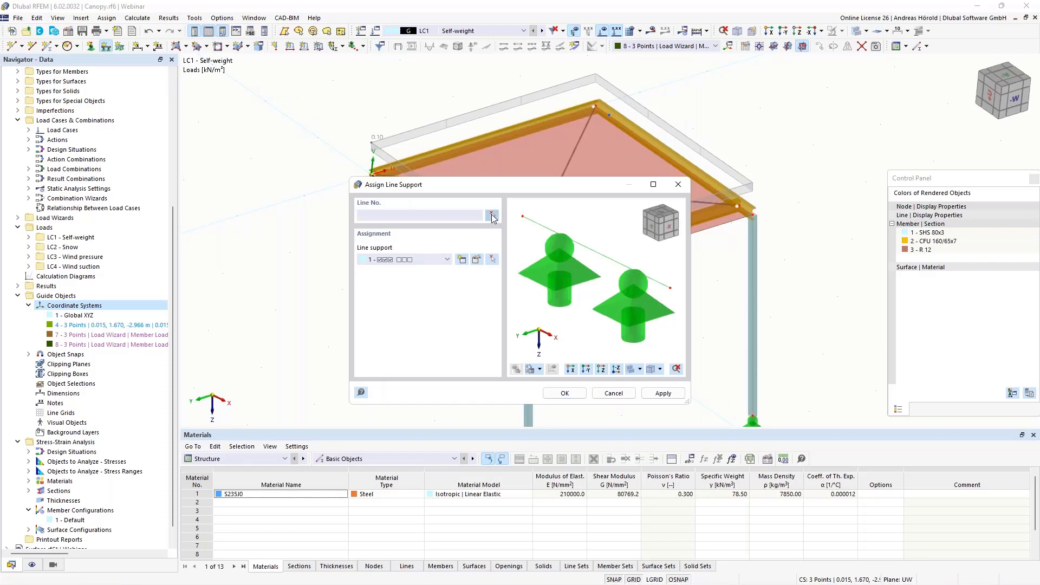
click(469, 142)
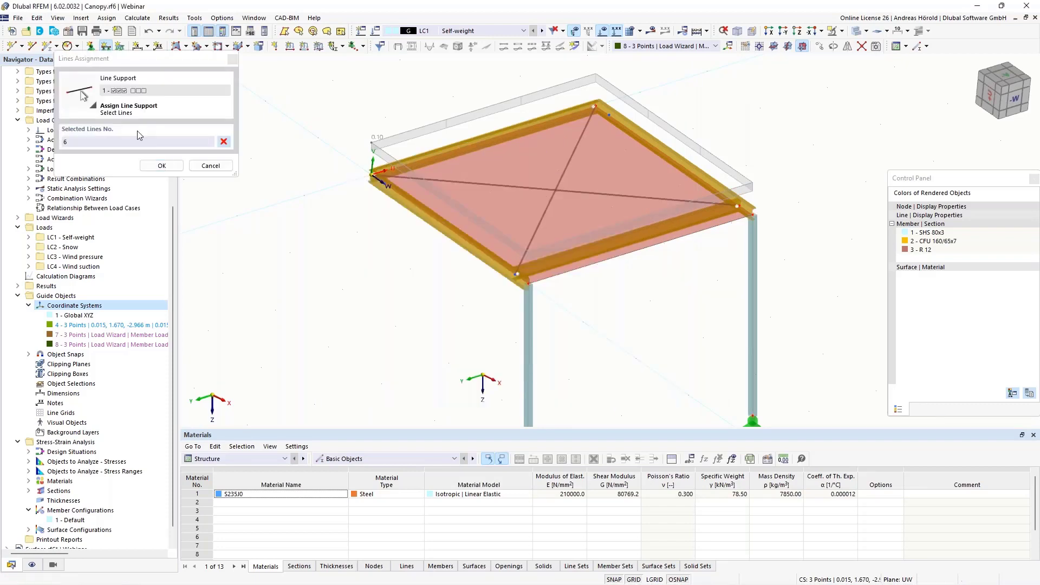
click(160, 166)
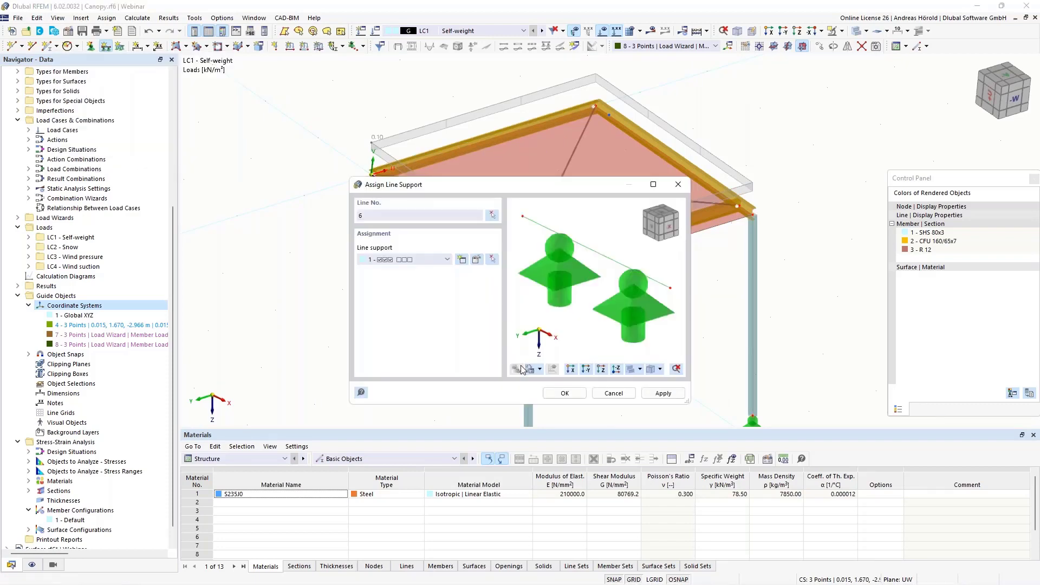
click(565, 393)
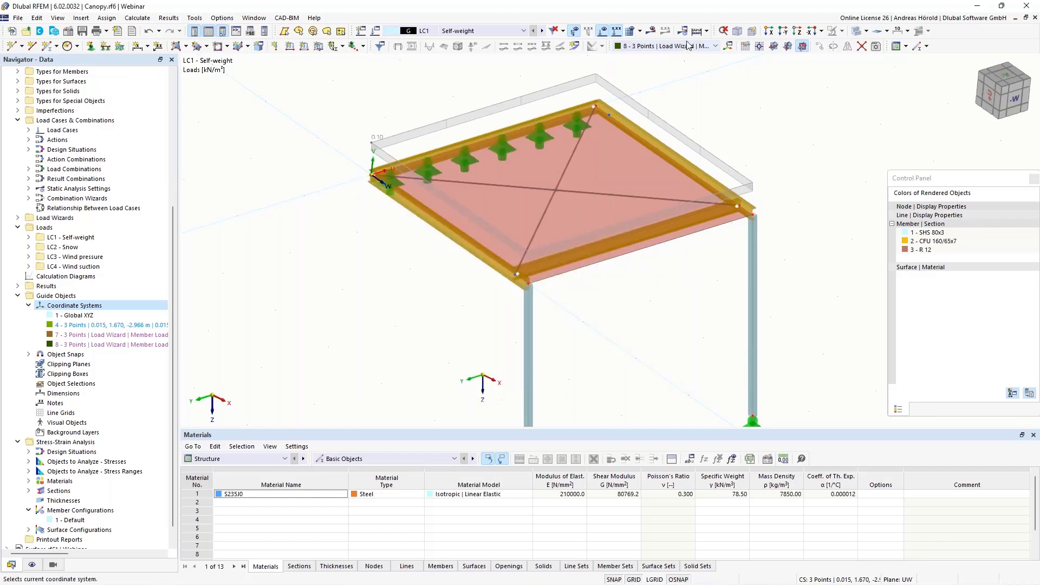
- Calculate the LC1 - Self-weight results and inspect the line support reactions along the column-free roof edge
click(651, 30)
click(565, 344)
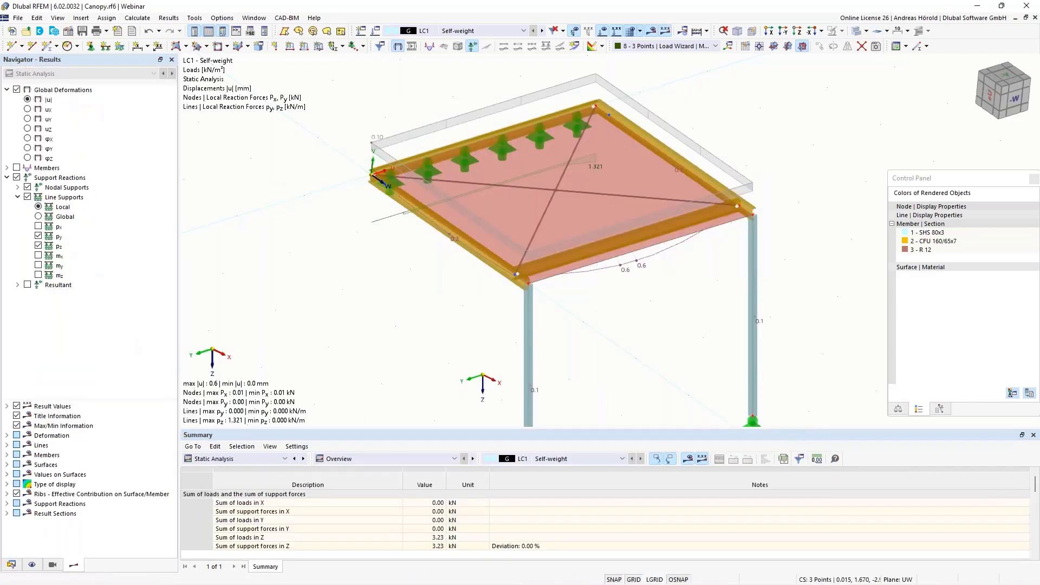
ctrl+middle_drag(387, 364, 612, 339)
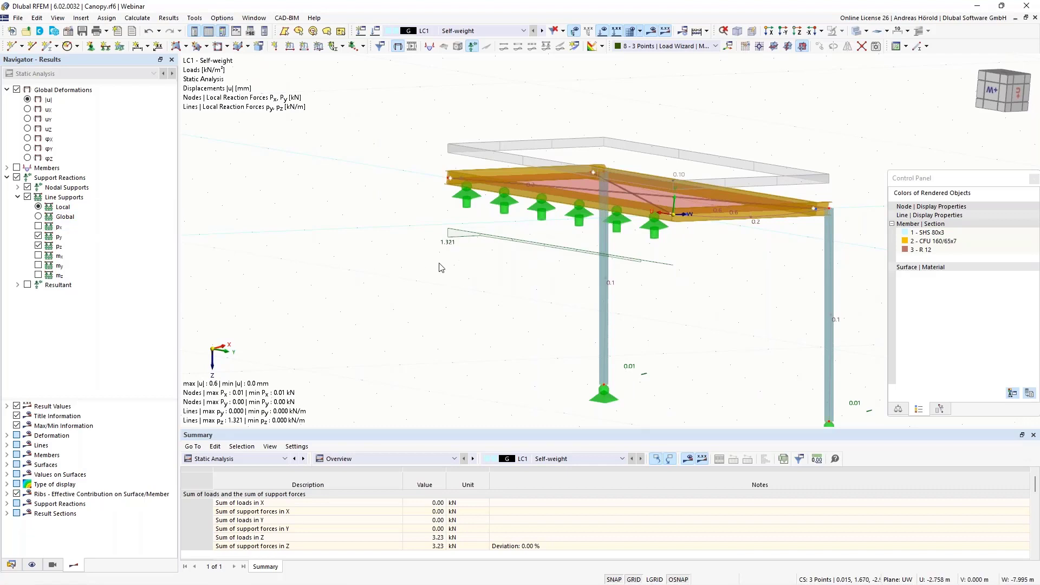
mouse_move(439, 264)
ctrl+middle_down()
mouse_move(473, 295)
mouse_move(440, 258)
ctrl+middle_up()
- Hide the line support reaction py and display the resultant of the support reactions
click(38, 236)
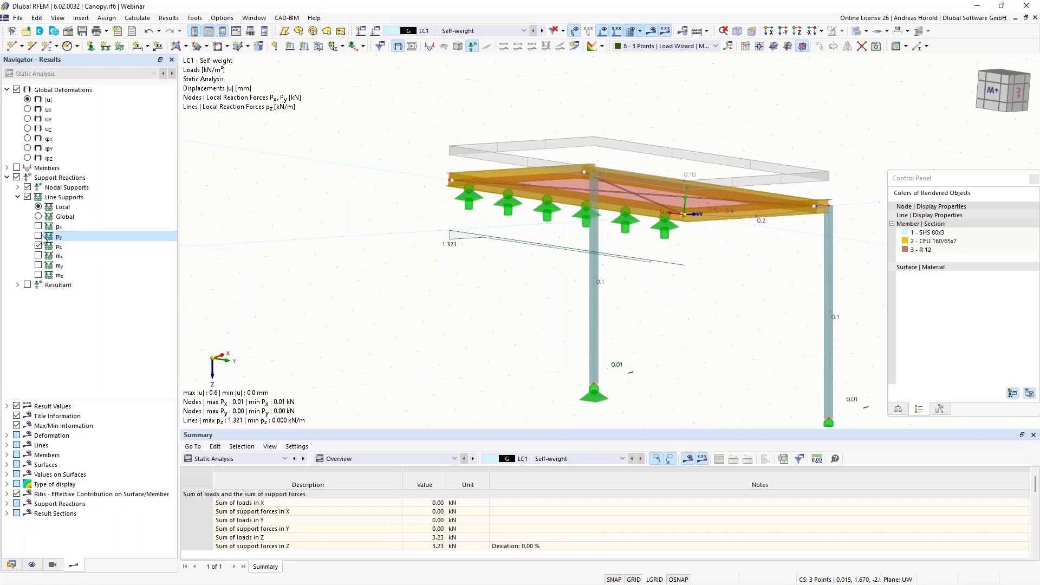
click(28, 285)
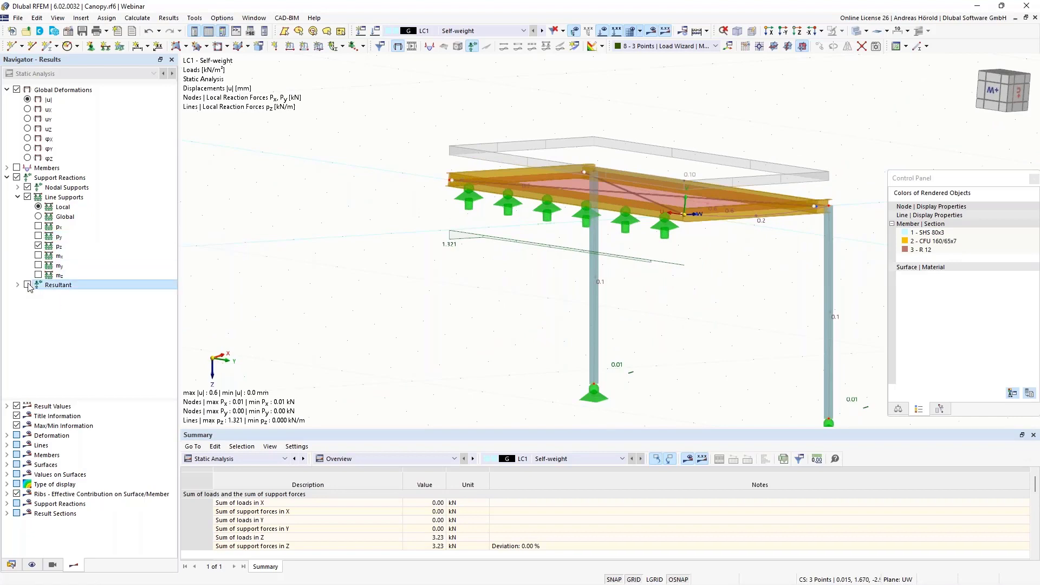
ctrl+middle_drag(740, 299, 586, 307)
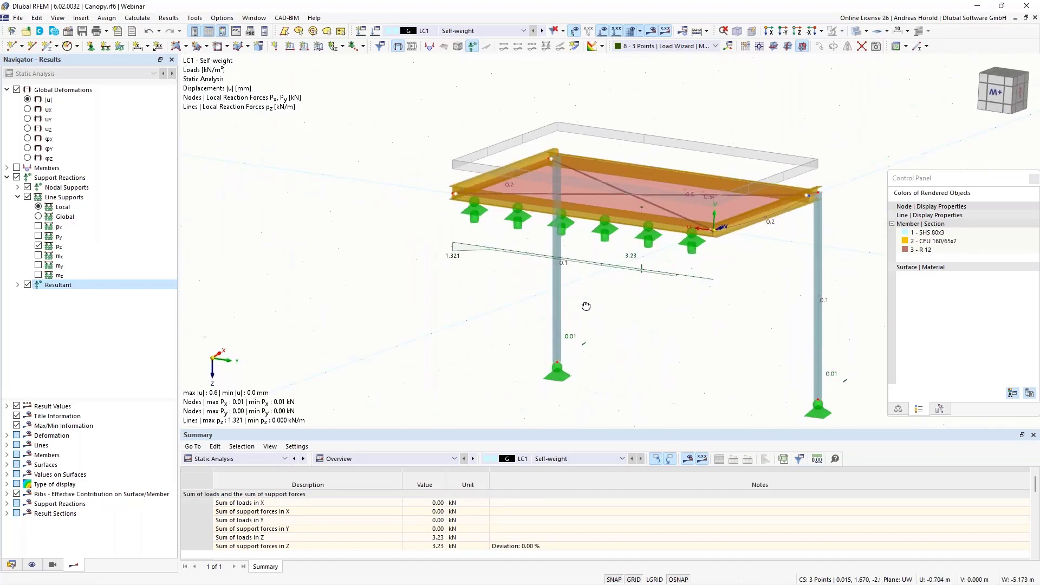
right_click(586, 307)
click(293, 253)
- Switch to the Surface.rf6 model with the slab and column
mouse_move(34, 561)
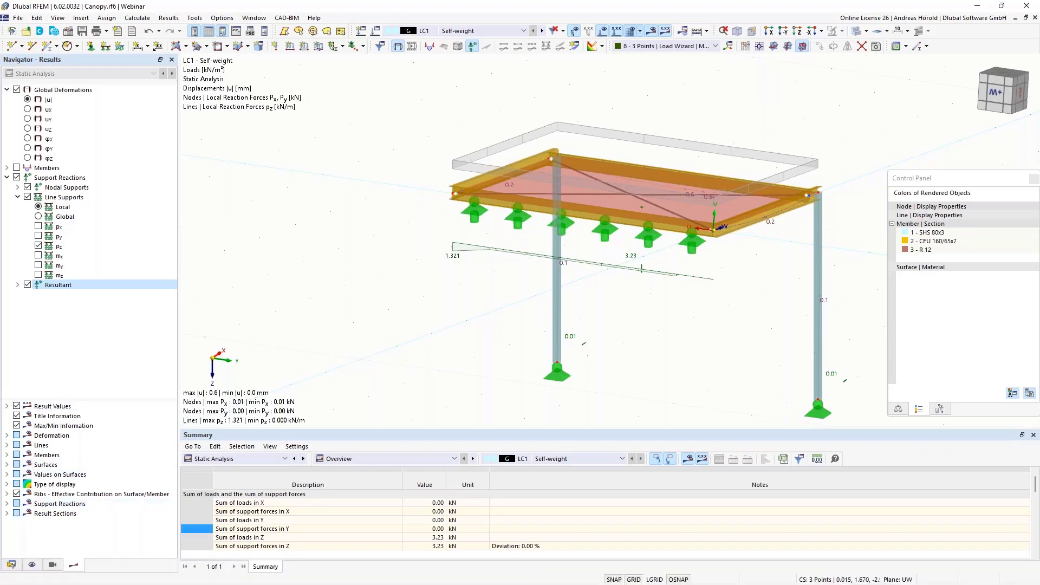
click(11, 565)
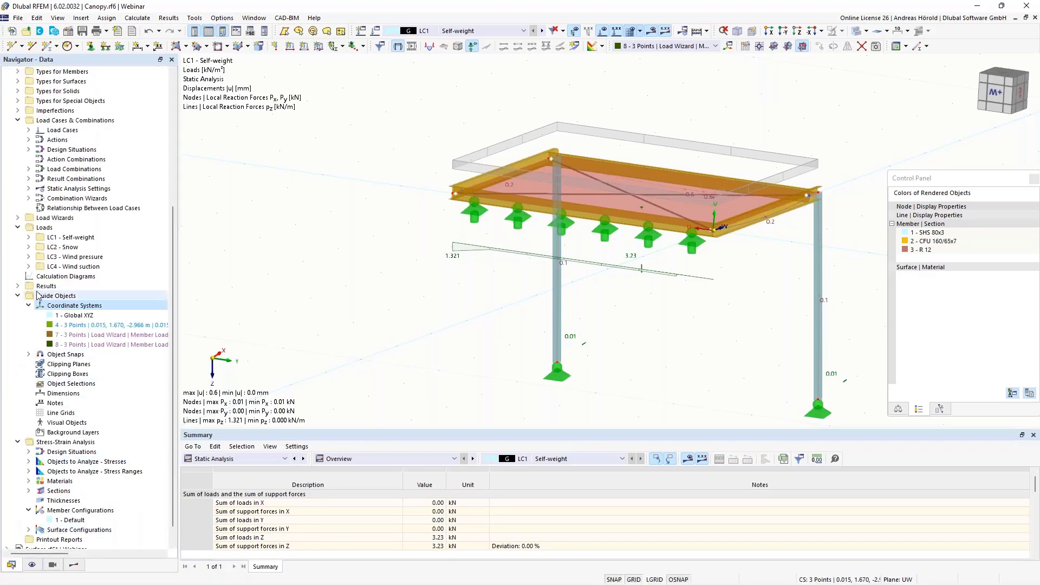
scroll(50, 272, up, 5)
scroll(51, 271, down, 7)
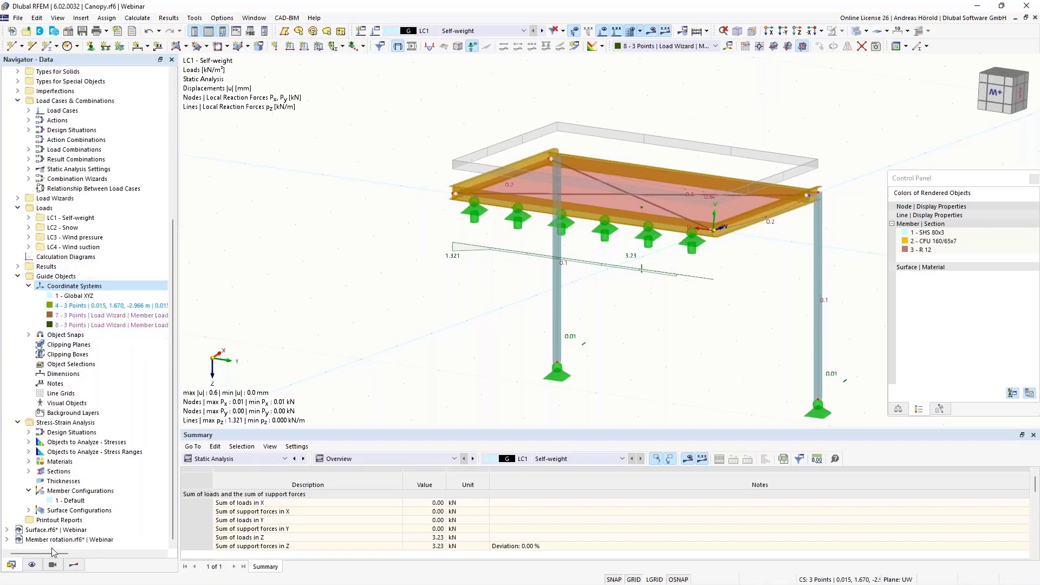
click(45, 530)
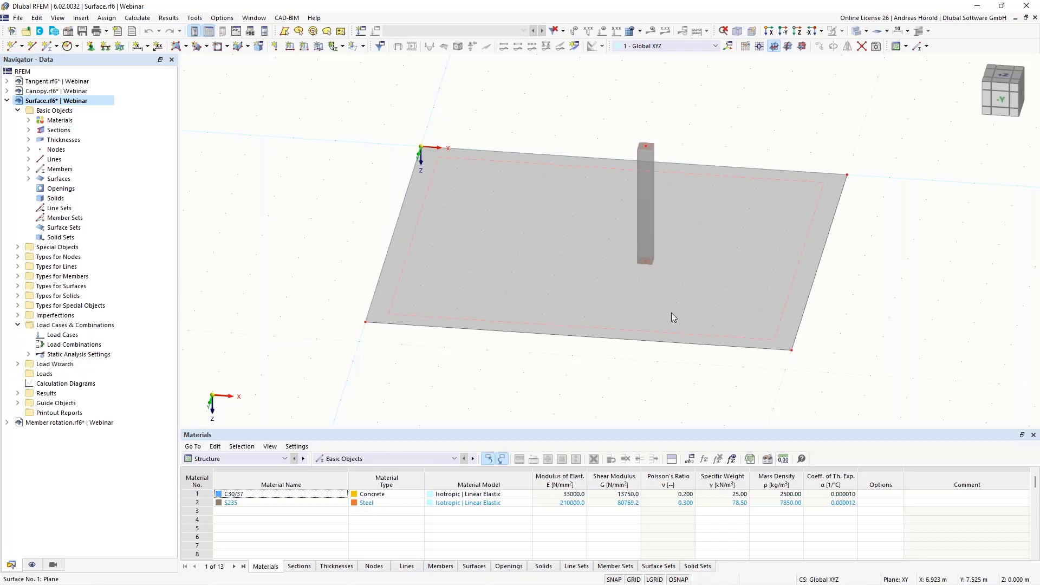
mouse_move(671, 313)
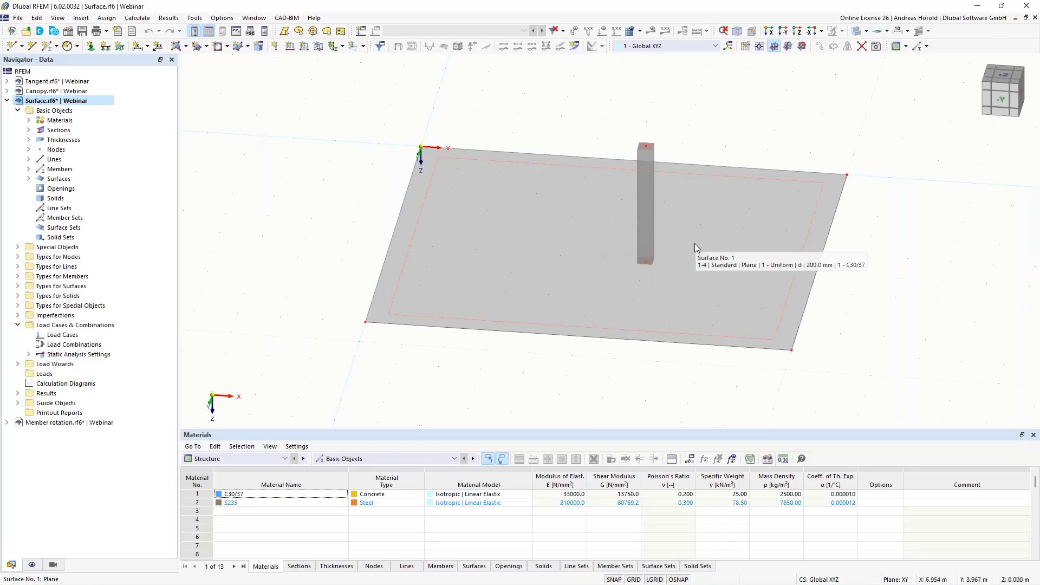
click(797, 31)
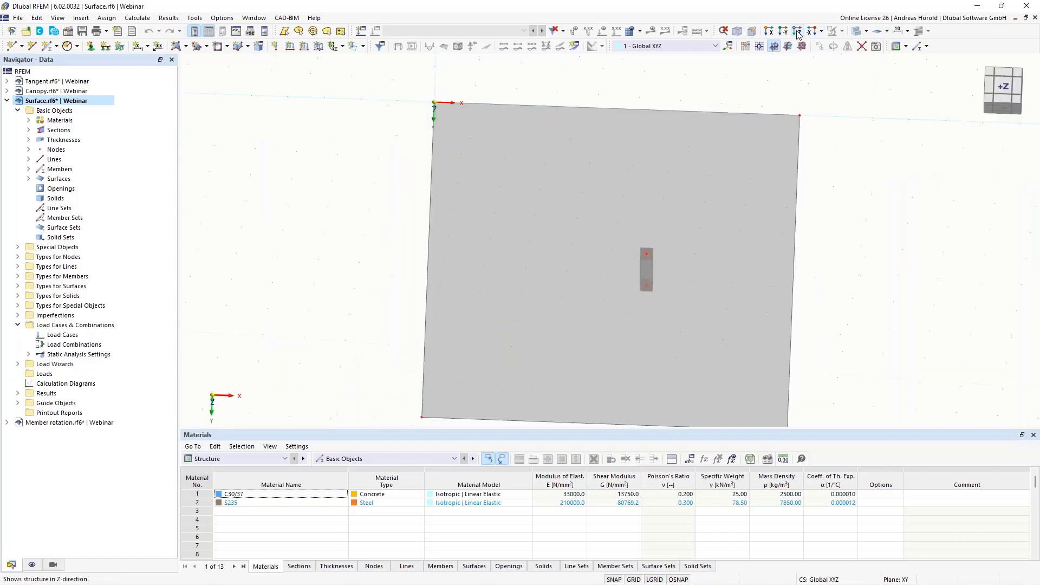
ctrl+middle_drag(854, 320, 691, 351)
scroll(588, 373, up, 6)
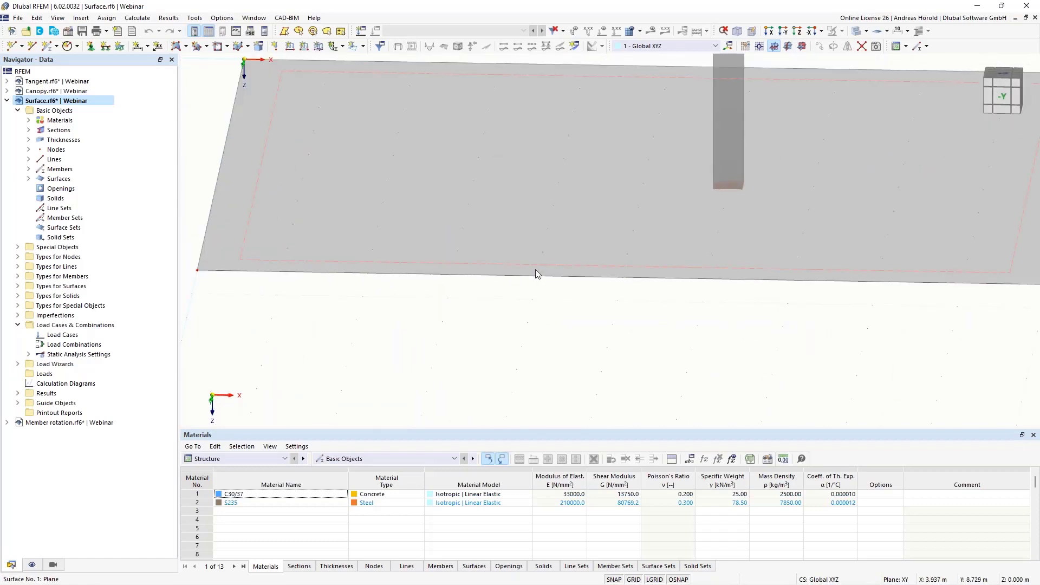
scroll(538, 269, down, 5)
middle_drag(617, 341, 598, 399)
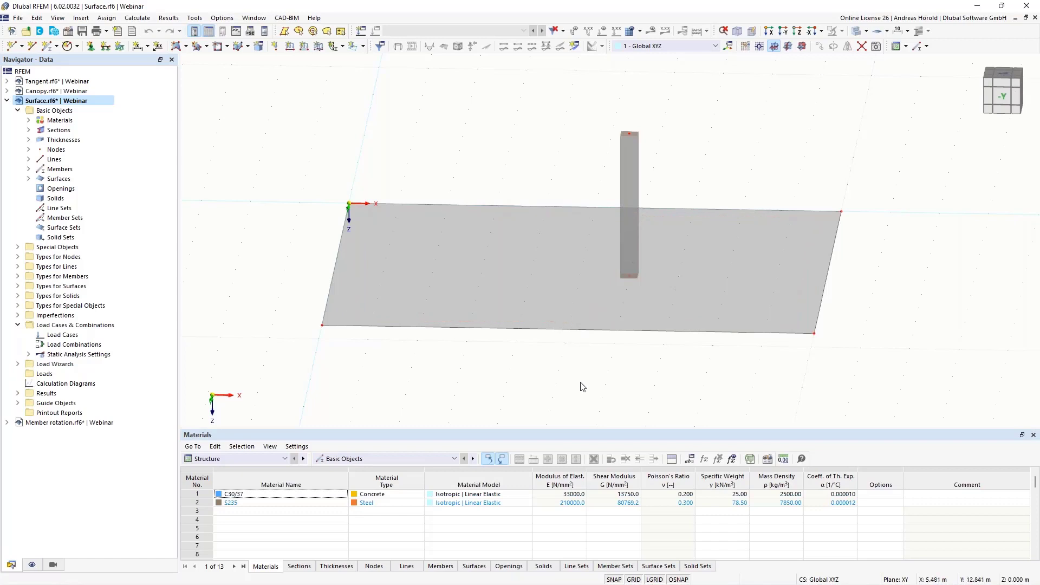
- Draw a closed 2 m square of single lines on the slab around the column, from X 5, Y 4 to X 7, Y 6 m
click(796, 32)
click(795, 31)
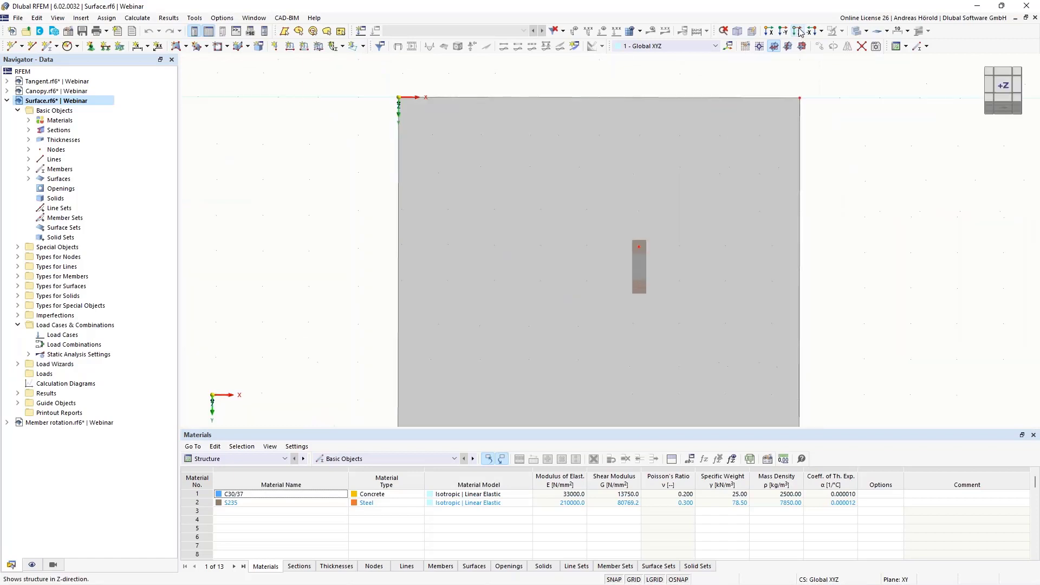
scroll(802, 288, up, 2)
middle_drag(789, 262, 889, 297)
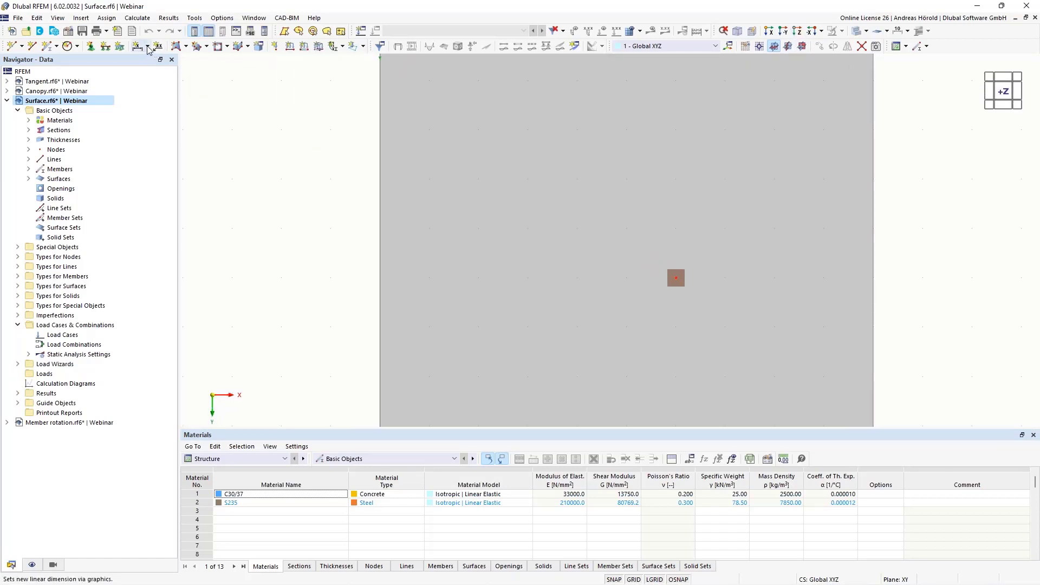
click(32, 47)
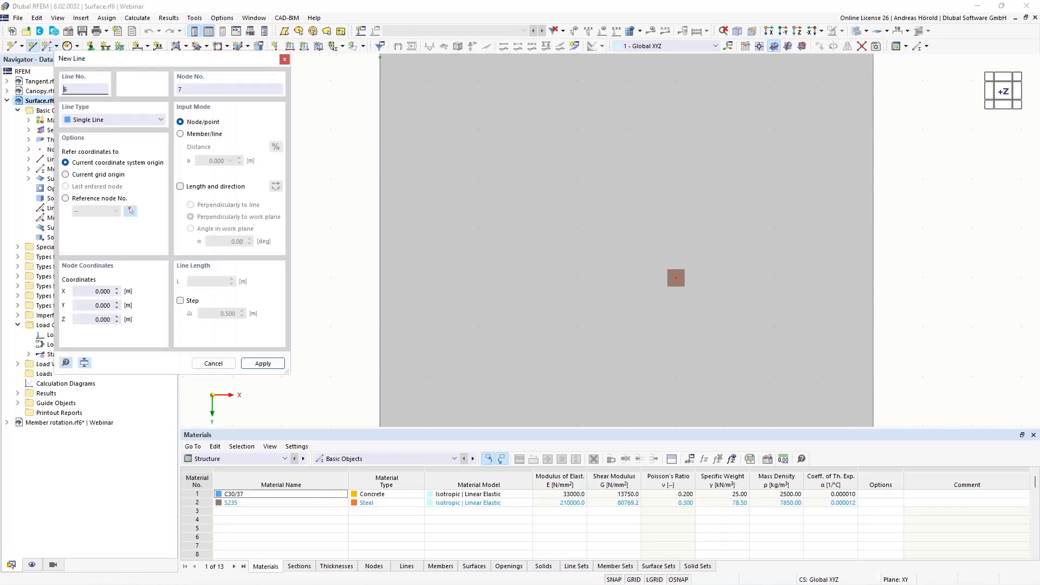
click(284, 59)
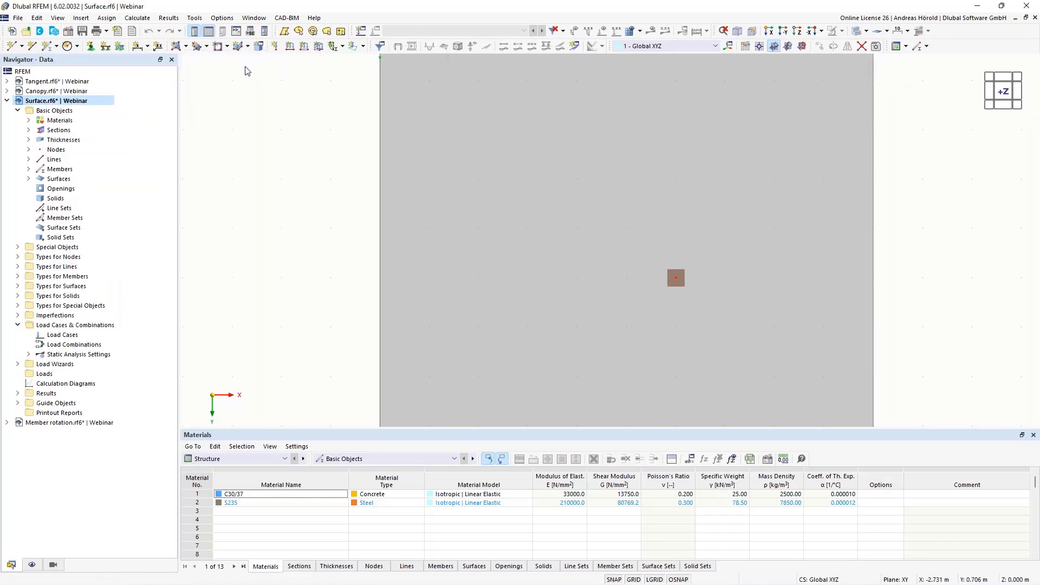
click(33, 47)
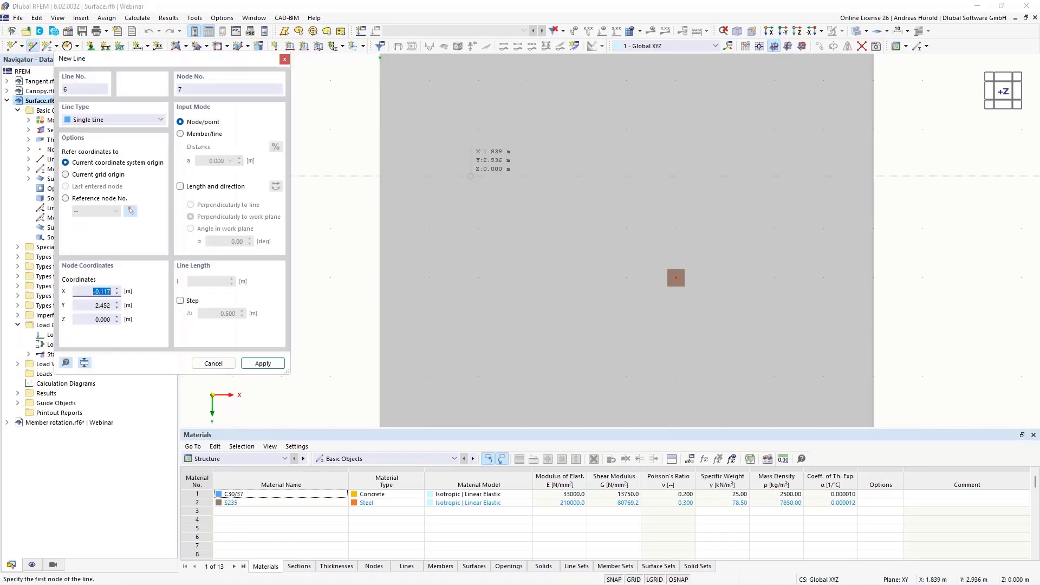
click(627, 228)
click(726, 228)
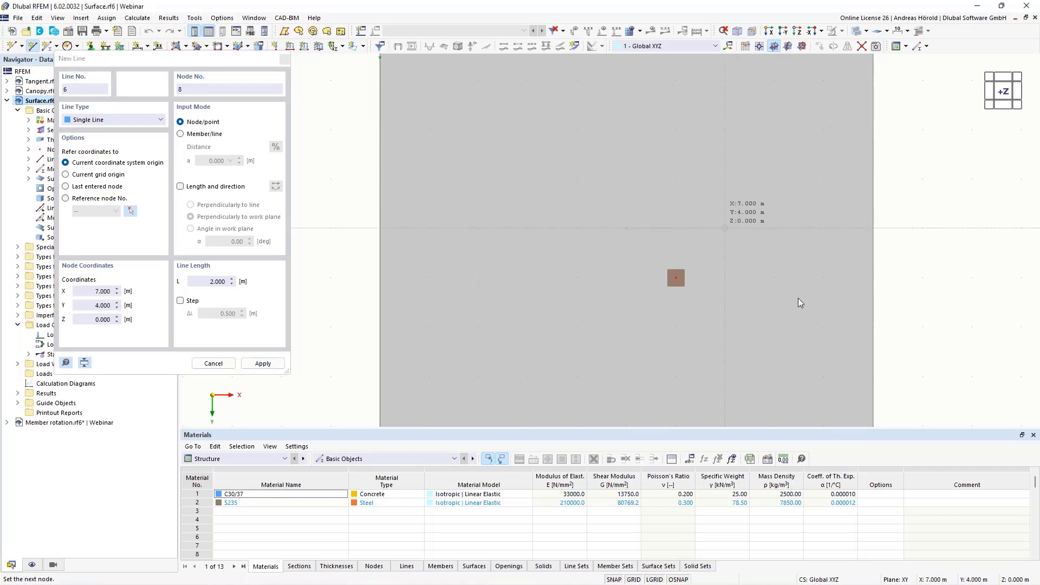
click(725, 327)
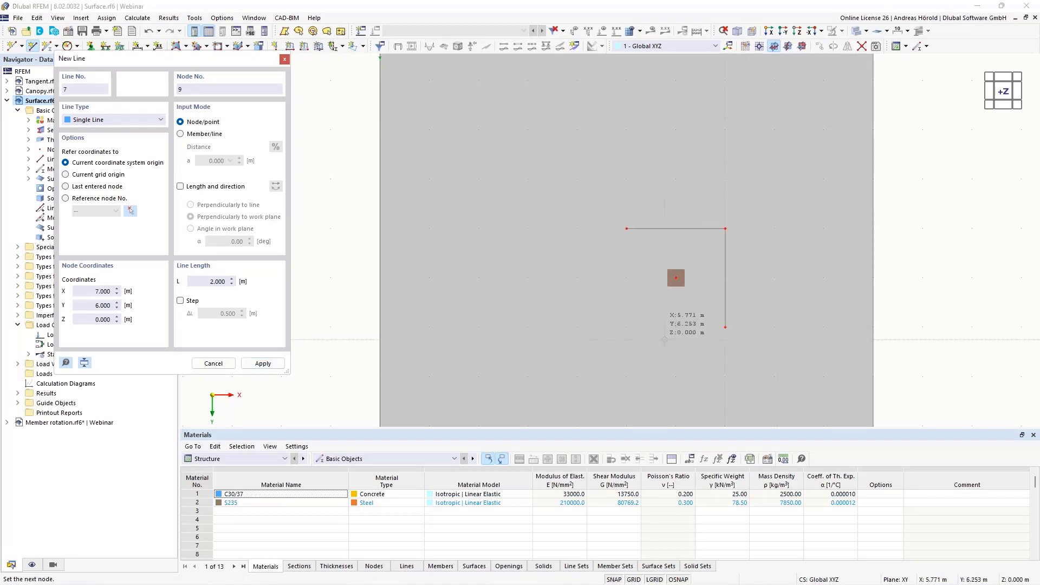
click(627, 327)
click(627, 228)
key(Escape)
key(Escape)
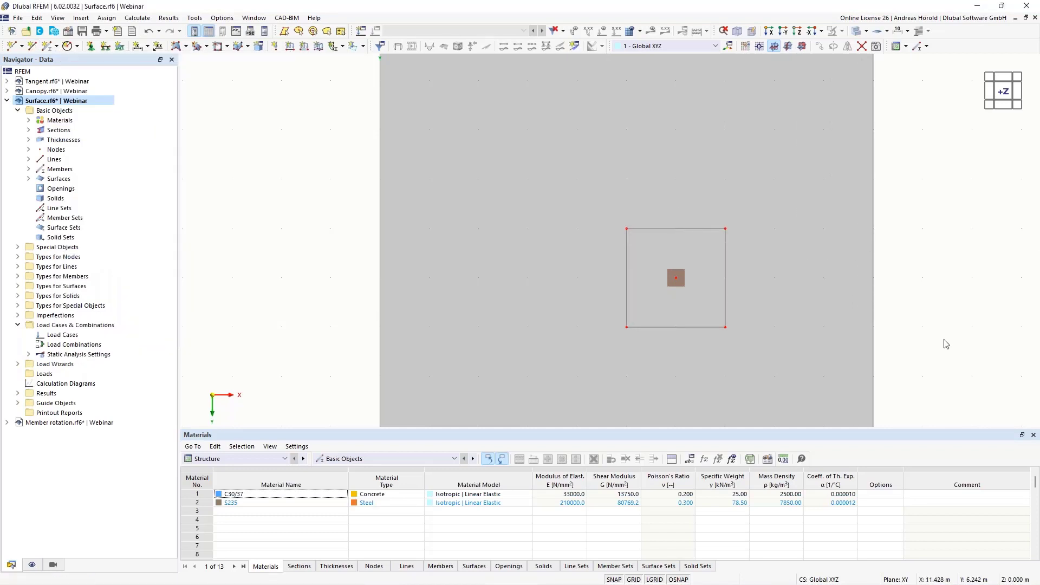
ctrl+middle_drag(866, 341, 901, 251)
scroll(905, 292, down, 1)
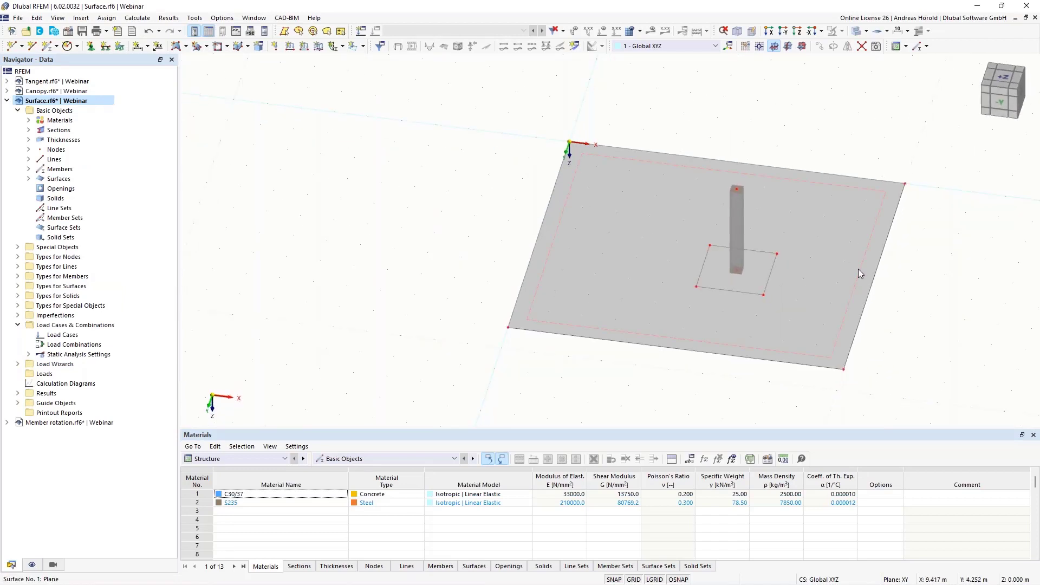
- Divide the slab surface with its intersecting lines so the square around the column becomes a separate surface
right_click(858, 271)
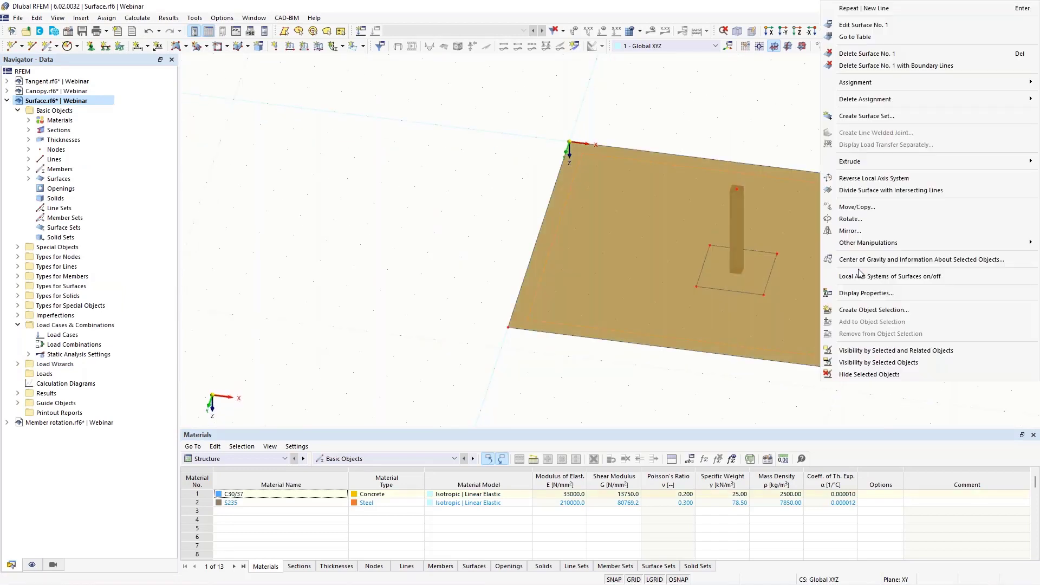
click(860, 191)
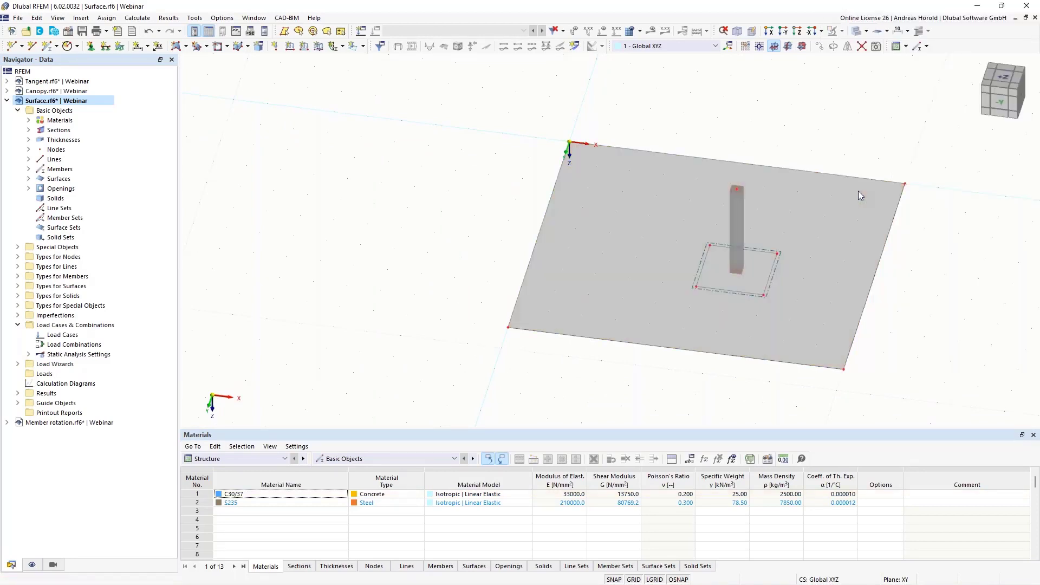
scroll(797, 287, up, 2)
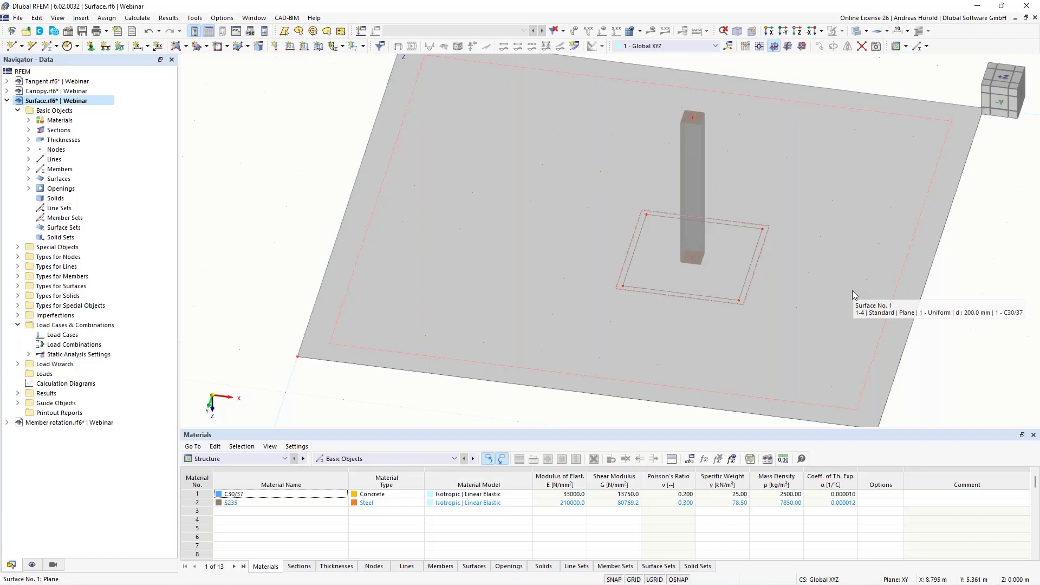
scroll(703, 327, up, 1)
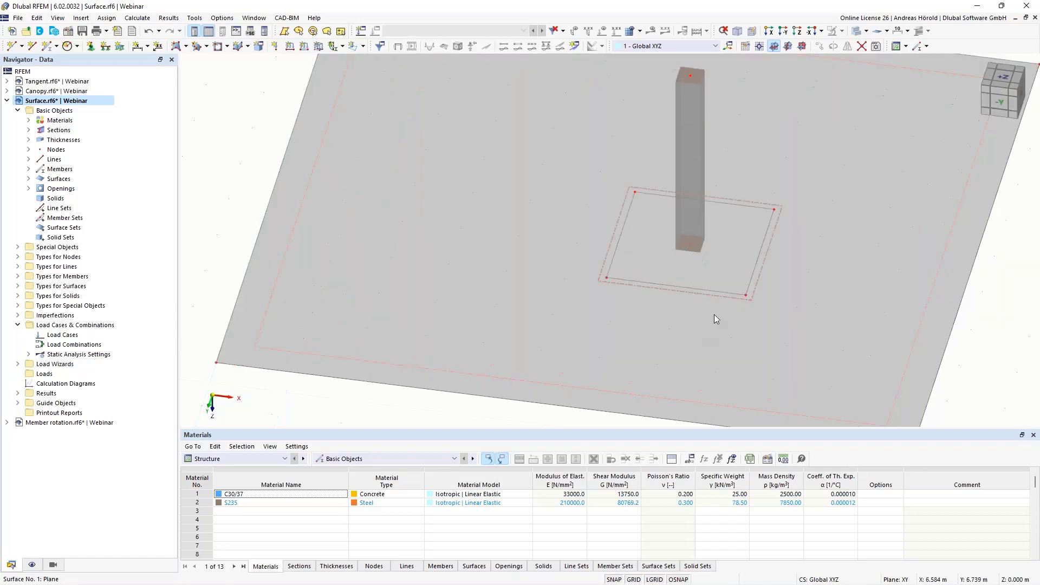
- Assign the square surface around the column a new uniform thickness of 500 mm in C30/37 concrete
double_click(732, 262)
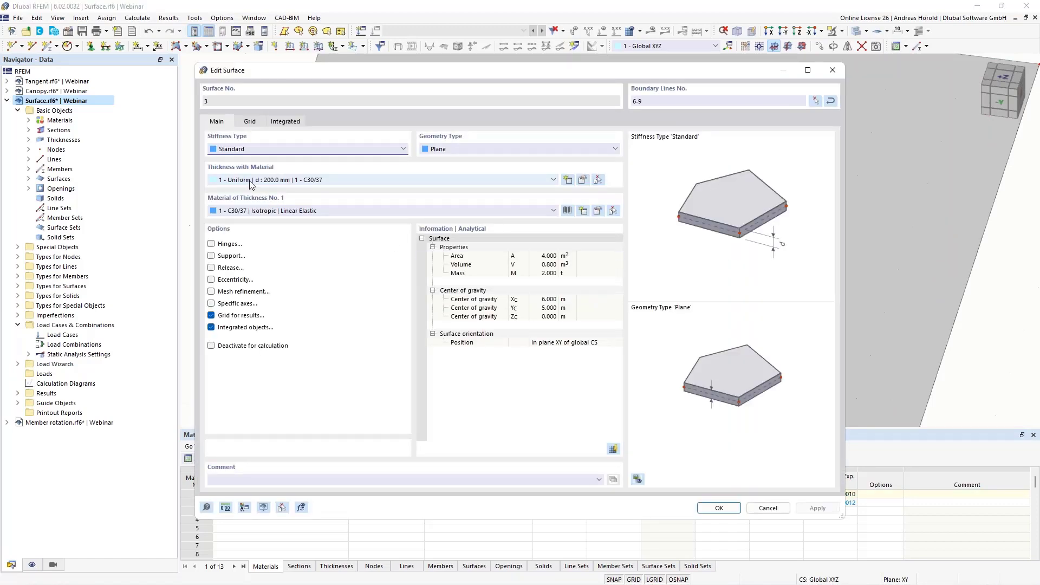
click(530, 176)
click(233, 198)
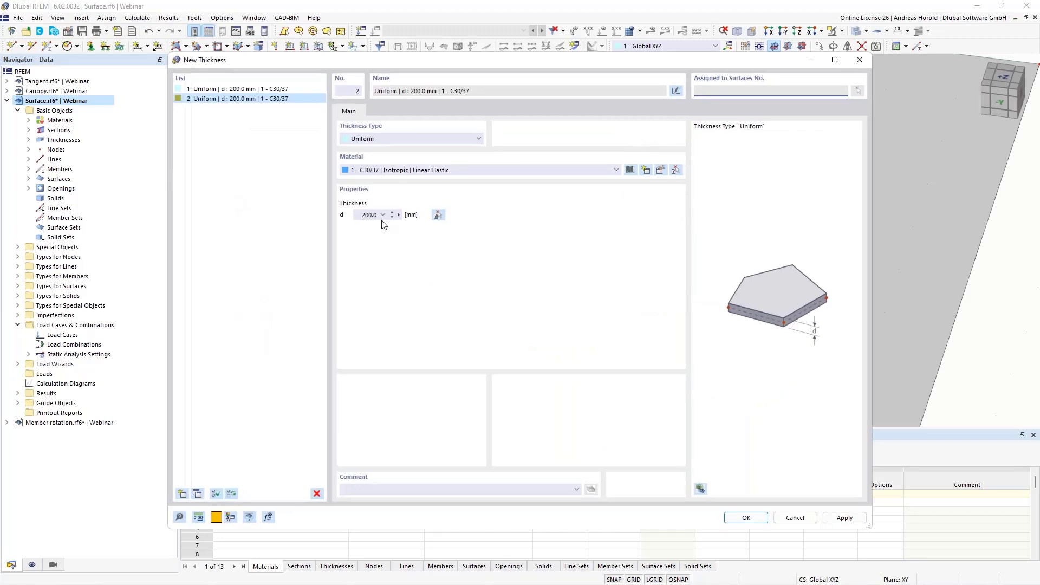
drag(355, 215, 419, 213)
text(500)
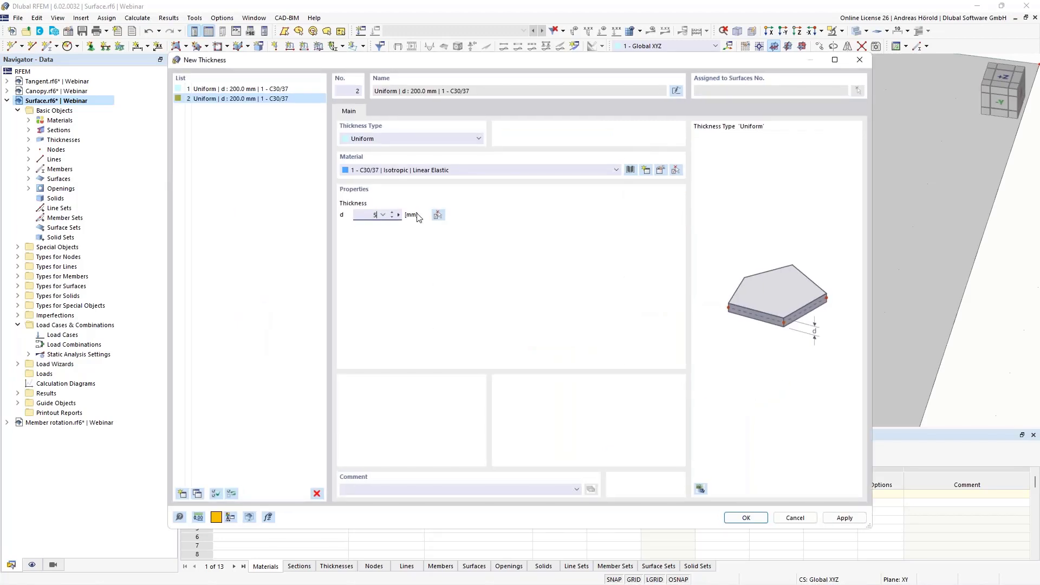
click(738, 518)
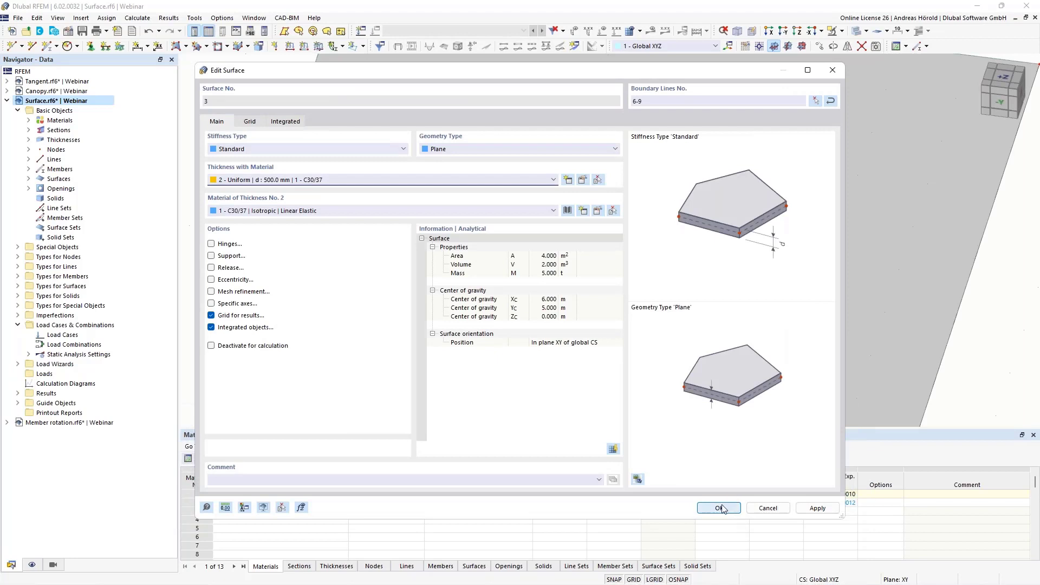
click(719, 508)
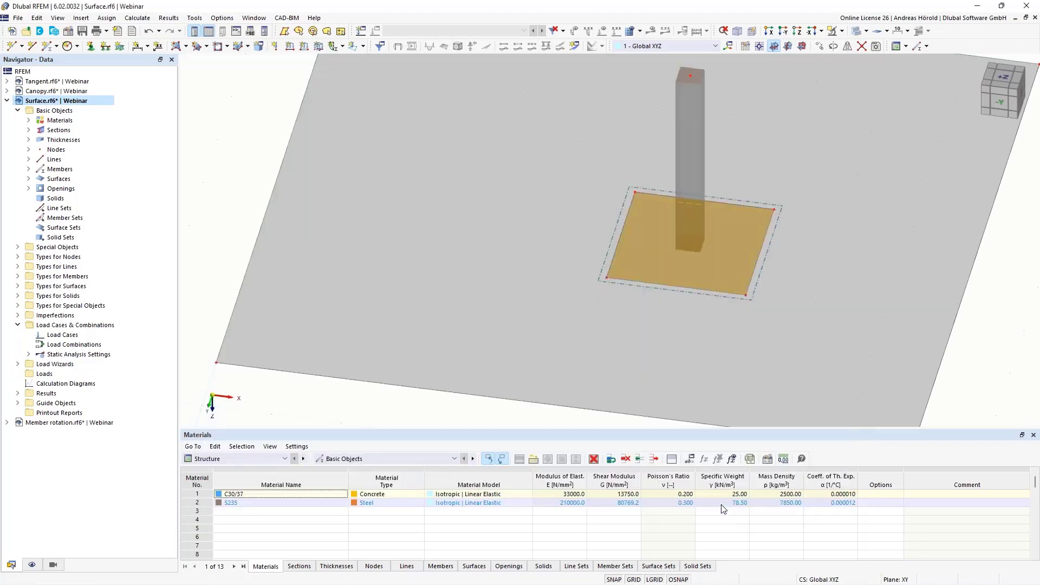
- Render the surfaces as filled including thickness and show the column base in the reverse Y-direction
ctrl+middle_drag(1001, 337, 996, 270)
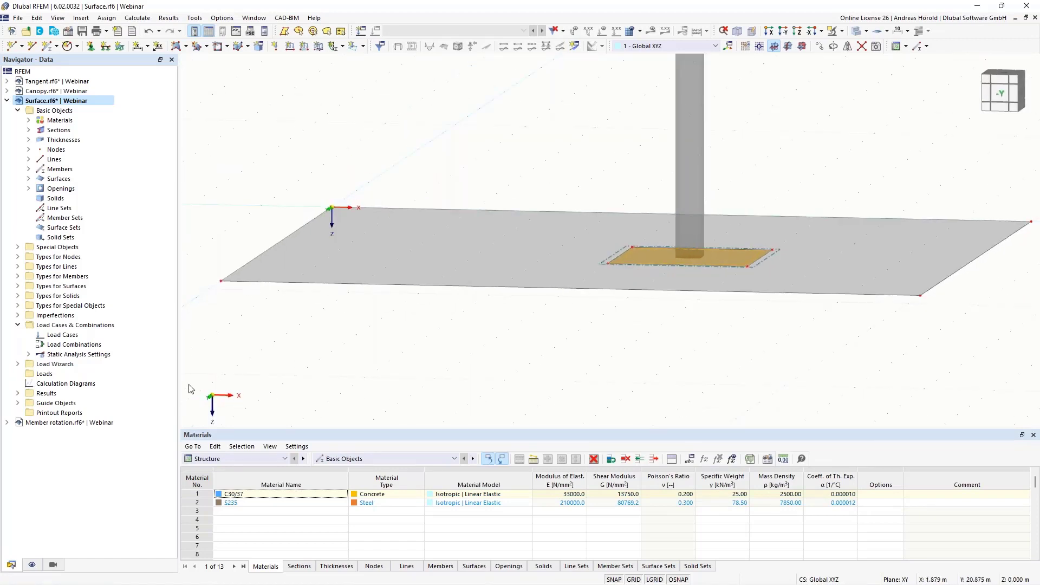
click(32, 564)
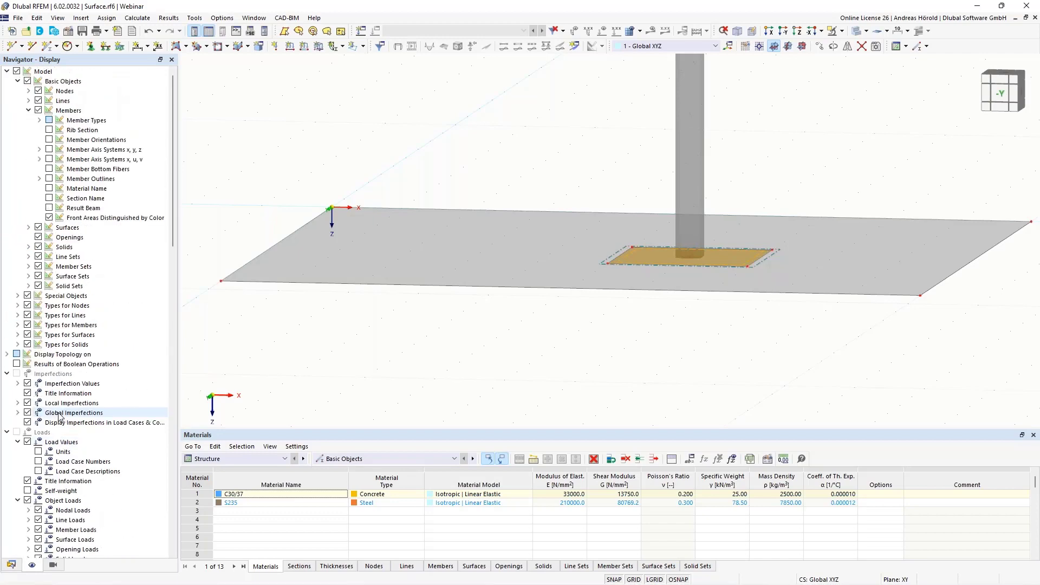
scroll(51, 426, down, 2)
scroll(49, 432, down, 15)
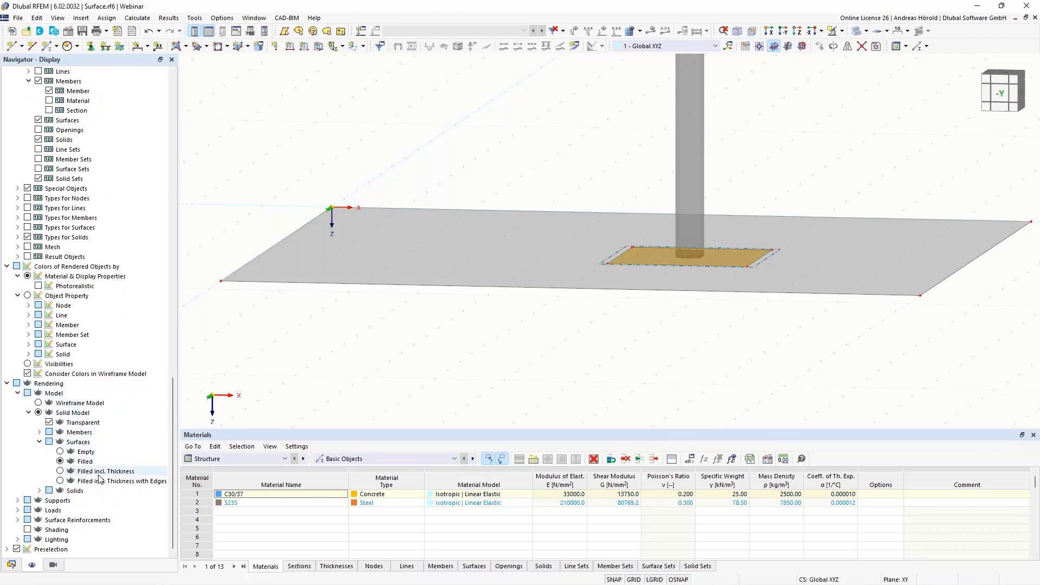
click(60, 472)
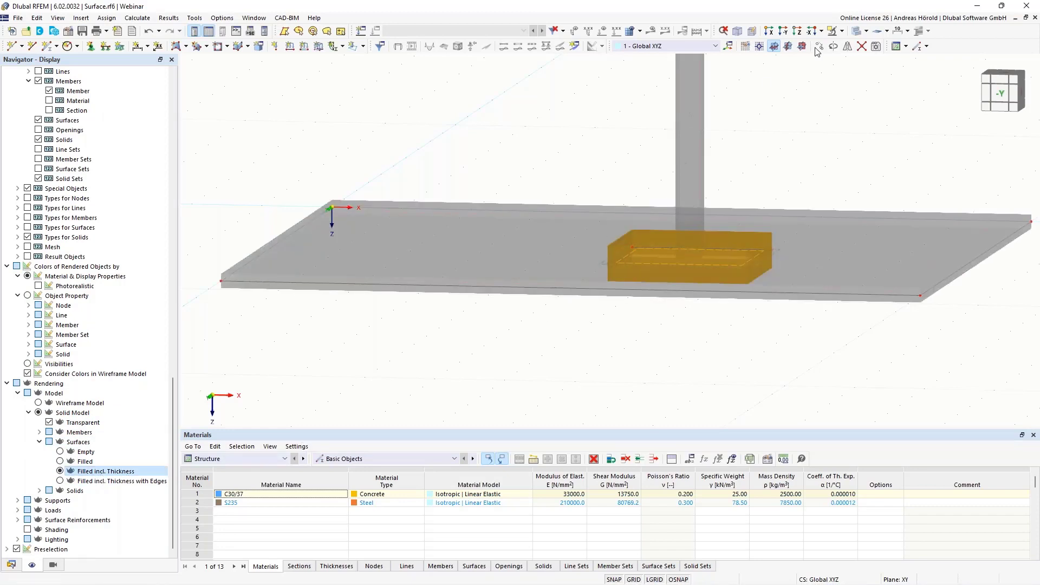
click(783, 31)
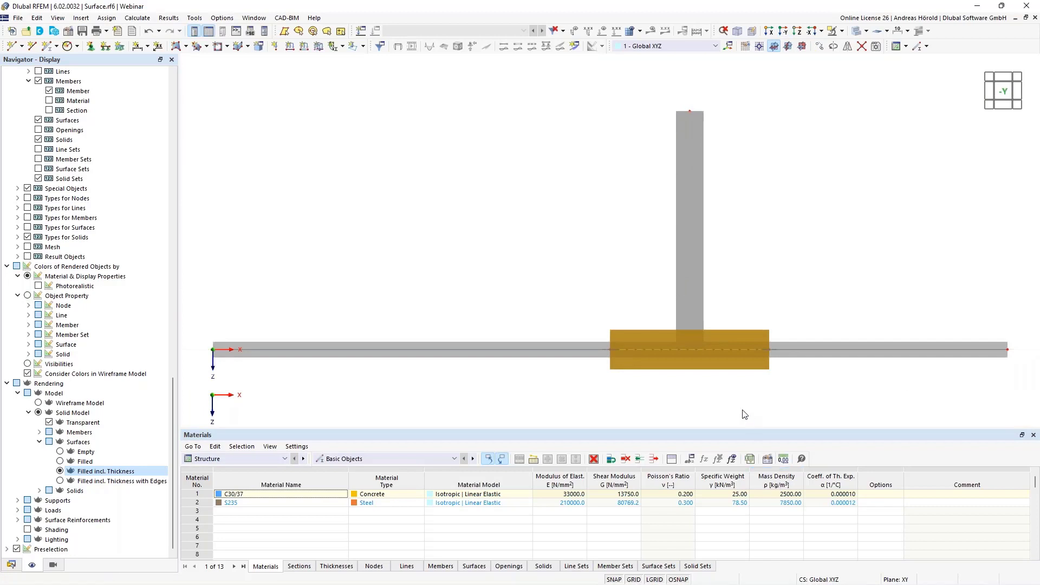
scroll(744, 414, down, 1)
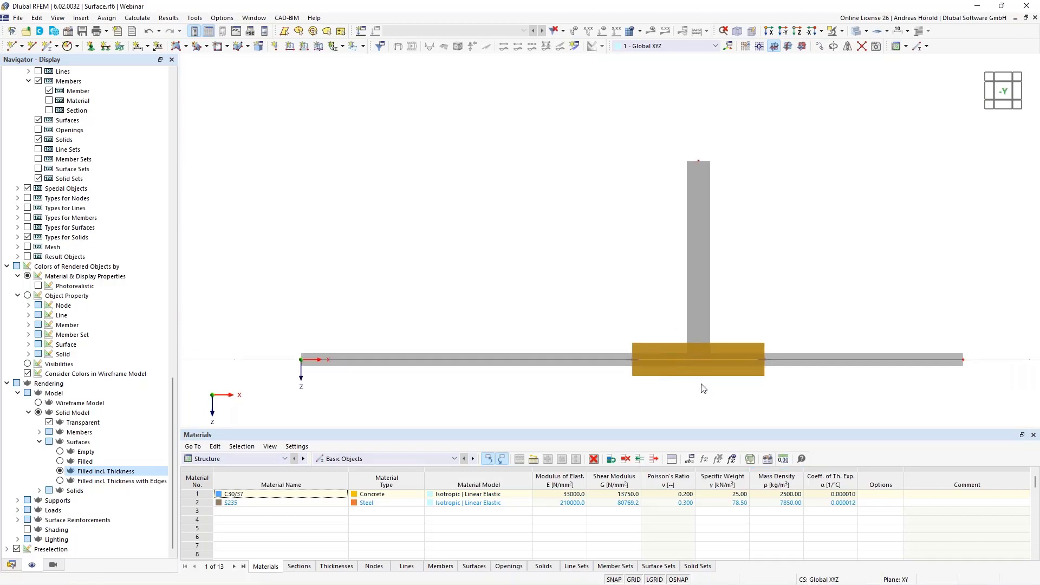
scroll(703, 389, up, 2)
middle_drag(703, 388, 699, 317)
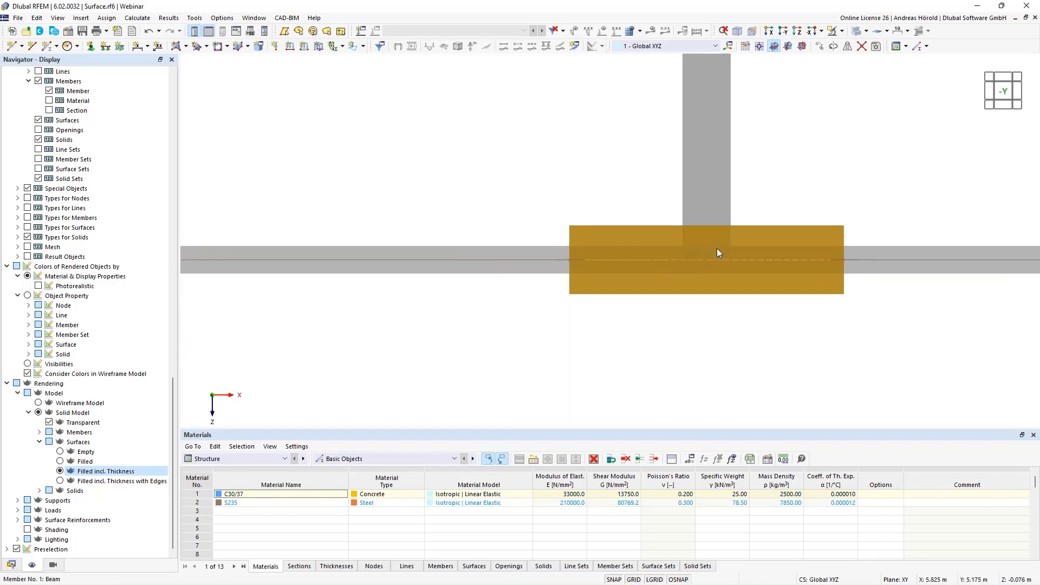
- Create a surface eccentricity for the thickened square, with transverse offset from another object and both thickness assignment and axis offset at Top
double_click(651, 242)
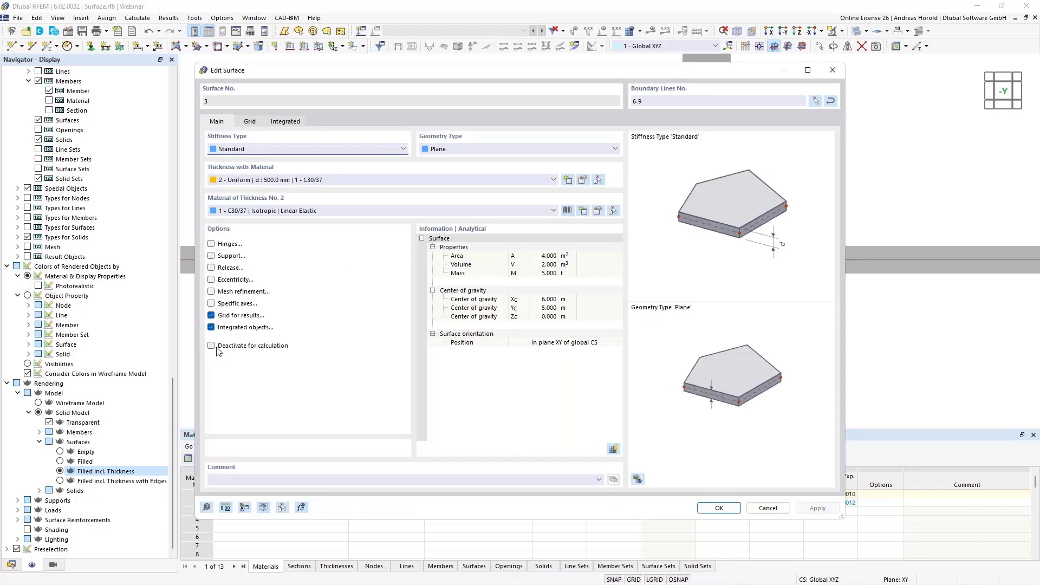
click(210, 280)
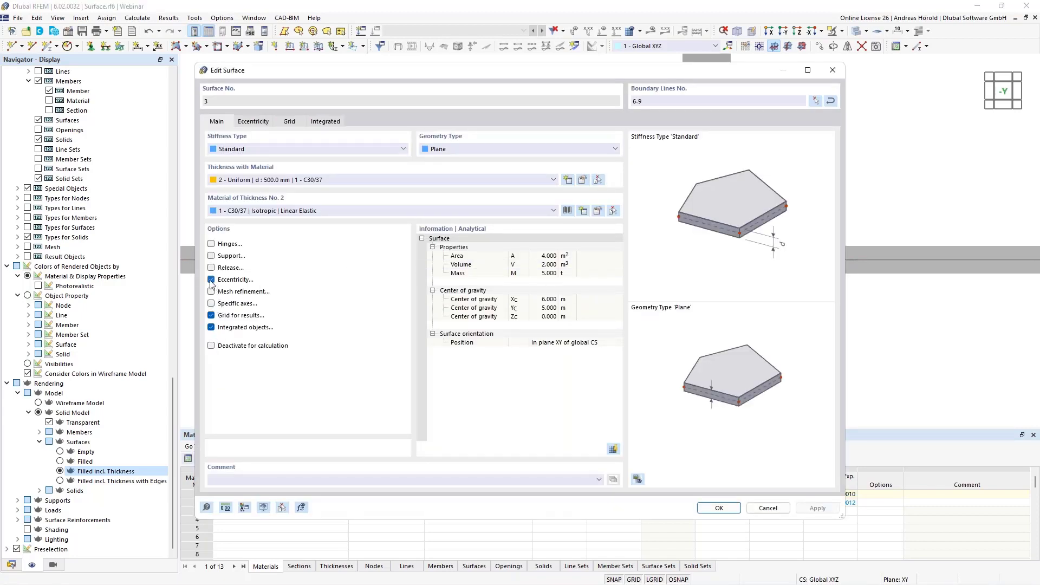
click(254, 122)
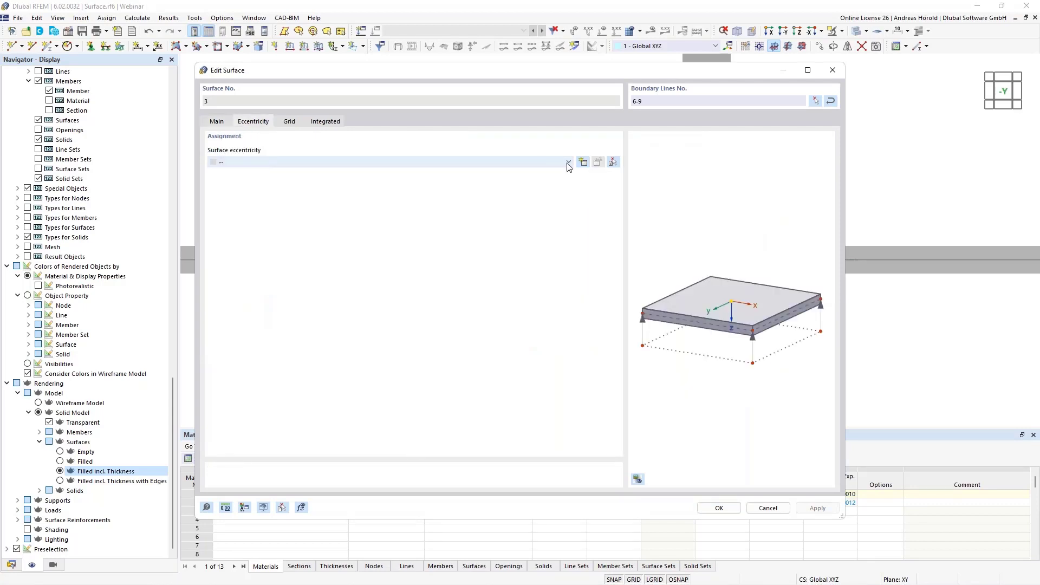
click(583, 163)
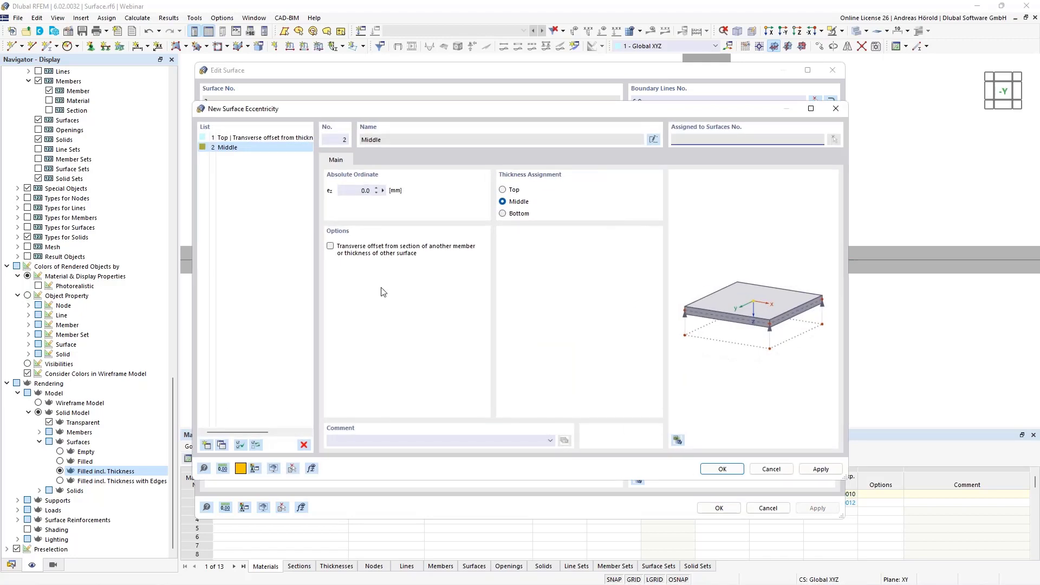
click(331, 247)
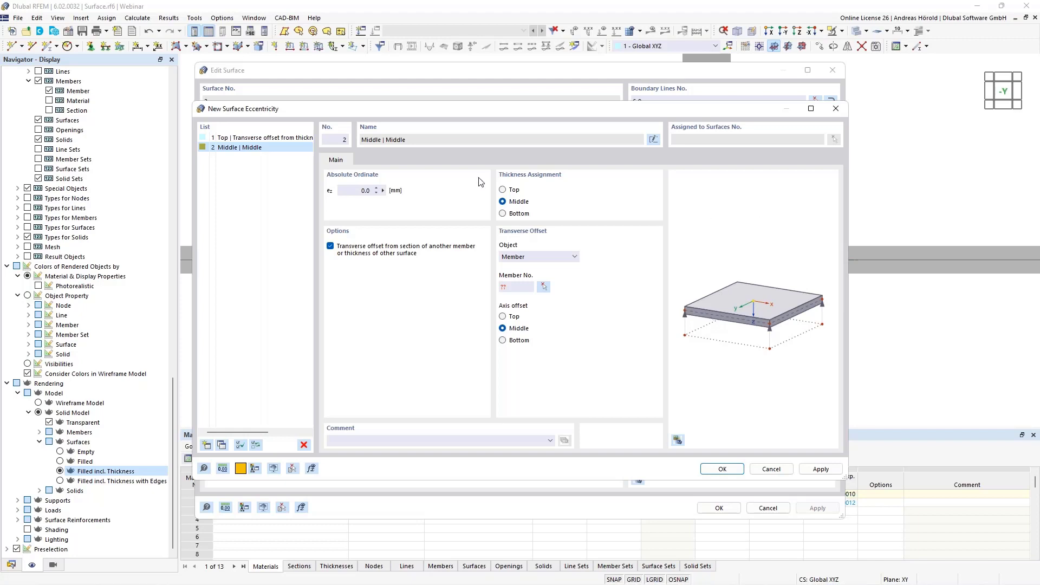
click(503, 190)
click(504, 317)
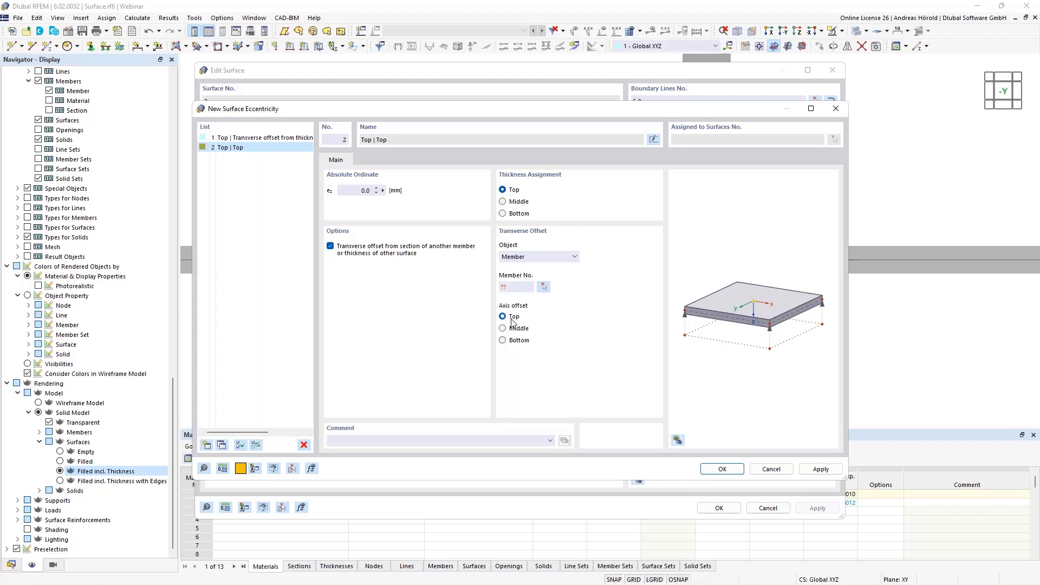
click(543, 286)
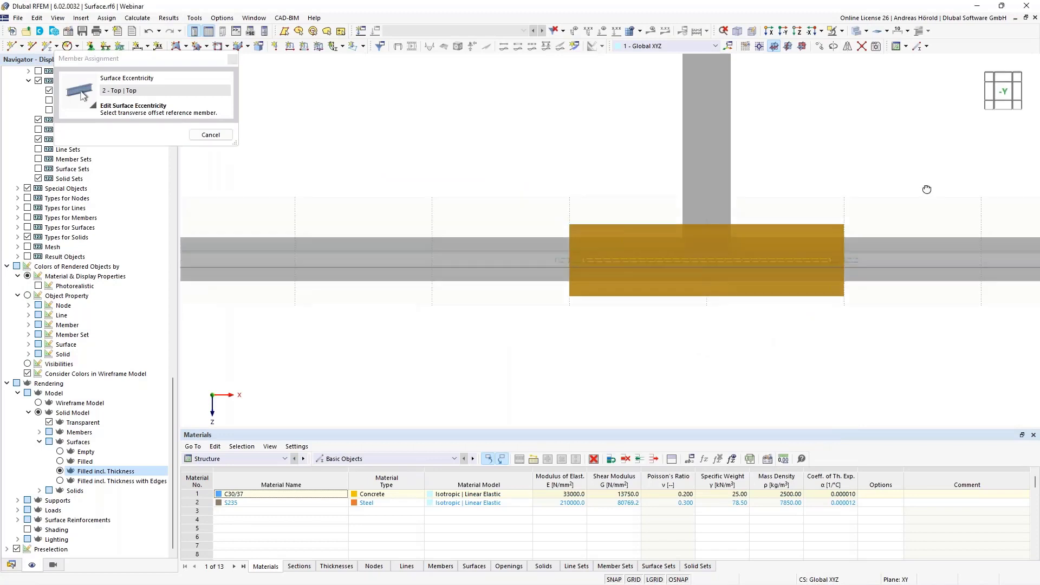
ctrl+middle_drag(936, 189, 927, 206)
middle_drag(919, 245, 683, 212)
scroll(684, 211, down, 3)
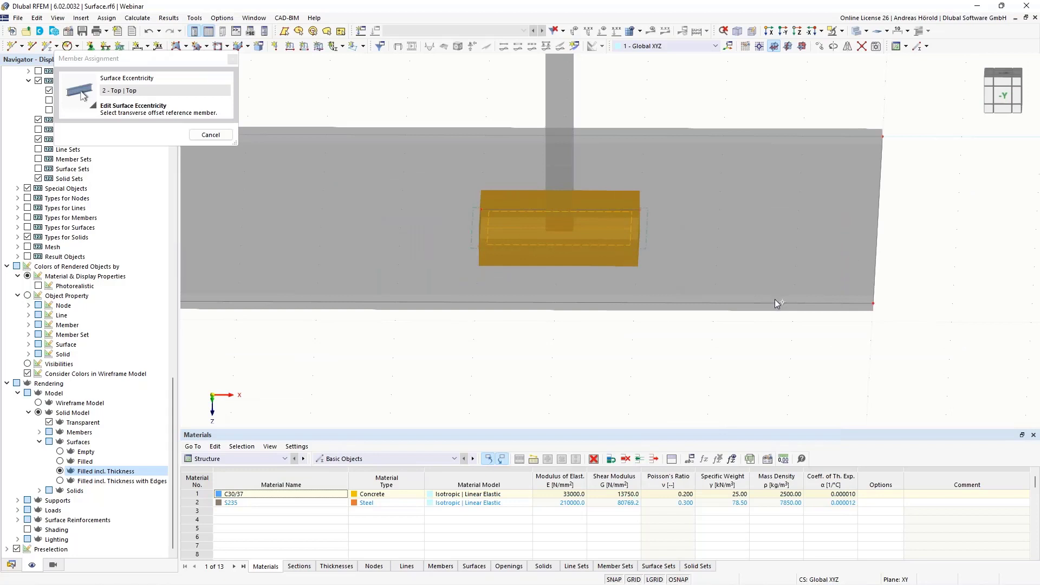
ctrl+middle_drag(774, 374, 731, 340)
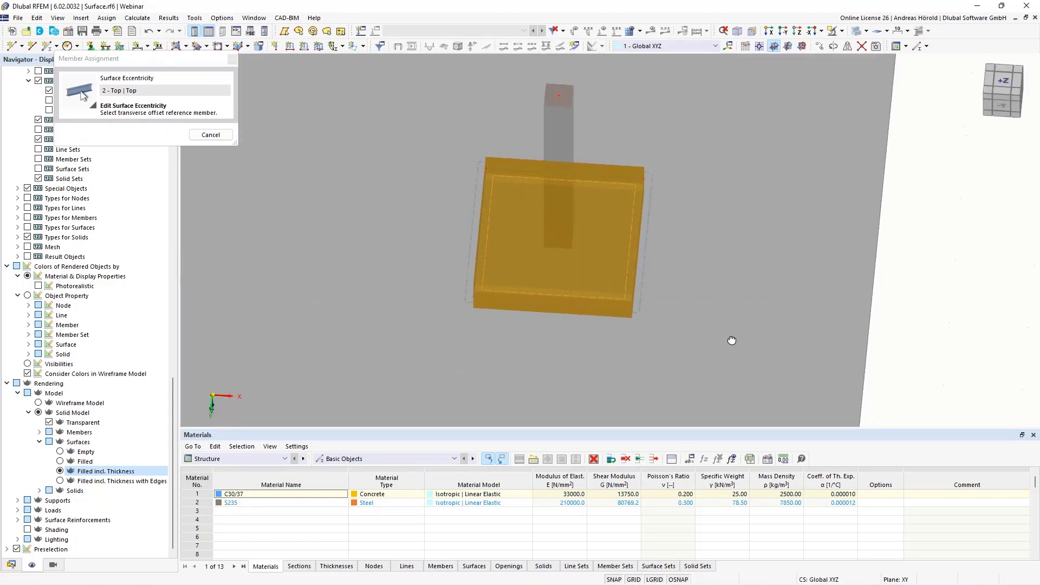
scroll(732, 339, down, 3)
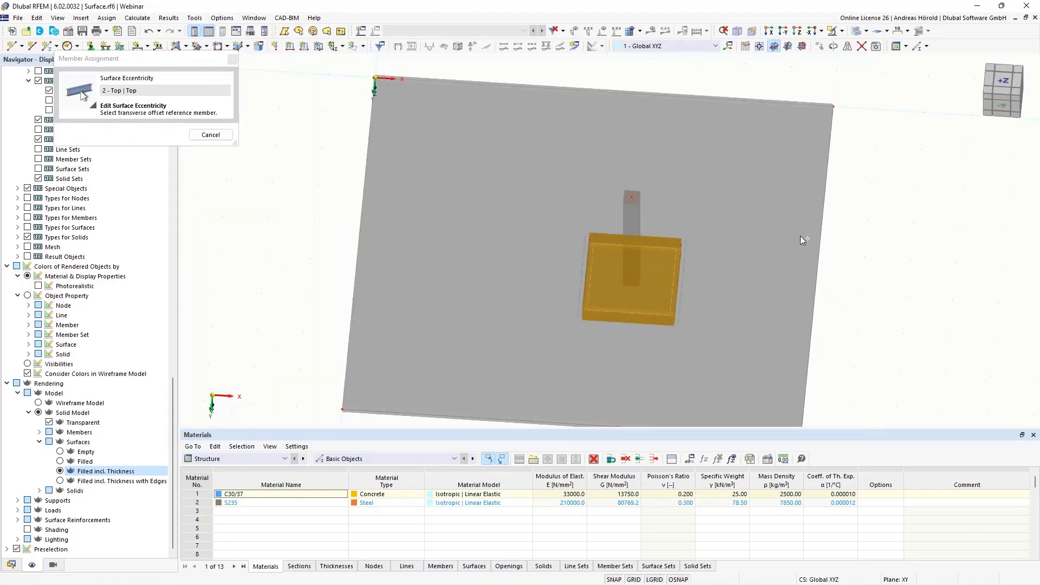
click(211, 136)
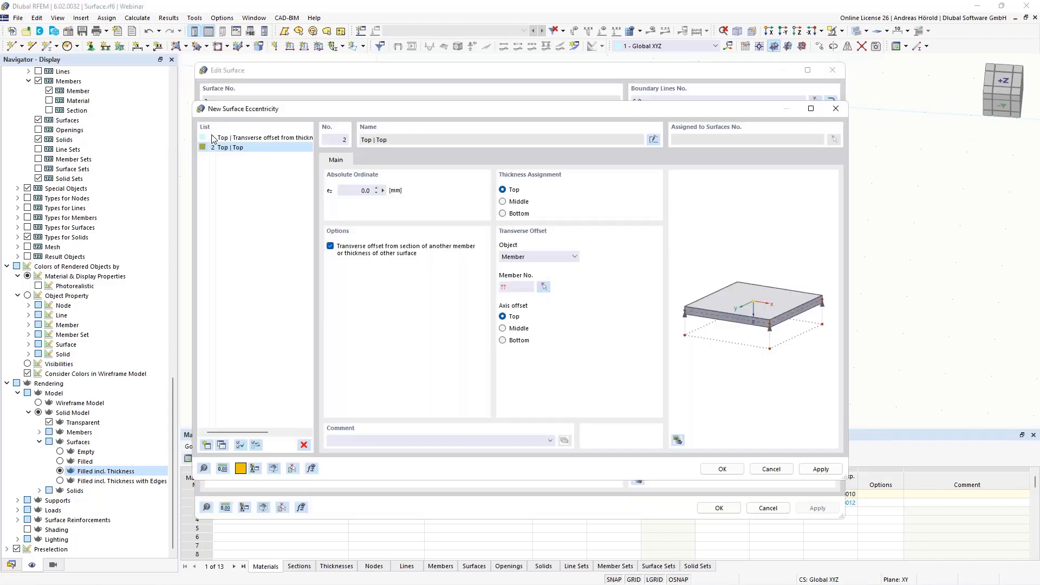
- Set the eccentricity's transverse offset object to Surface, reference the surrounding slab as Surface No. 1, and apply it to the square surface
click(526, 258)
click(523, 275)
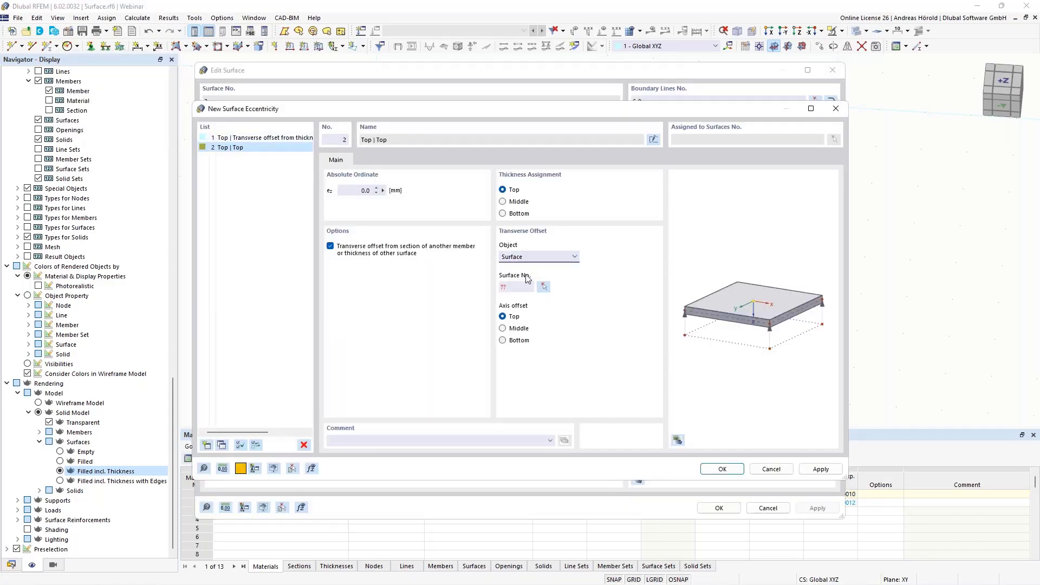
click(543, 287)
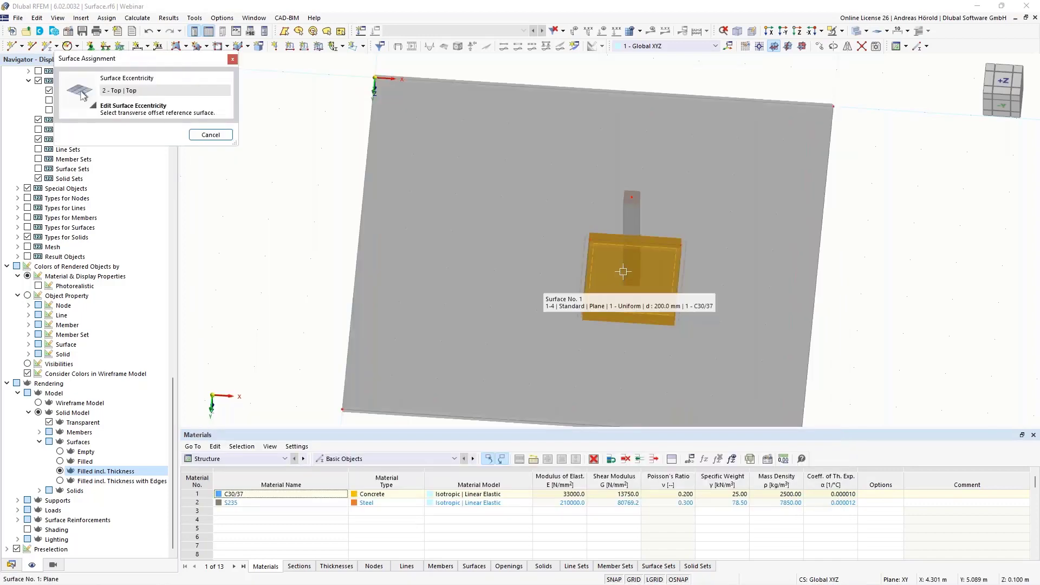
click(792, 304)
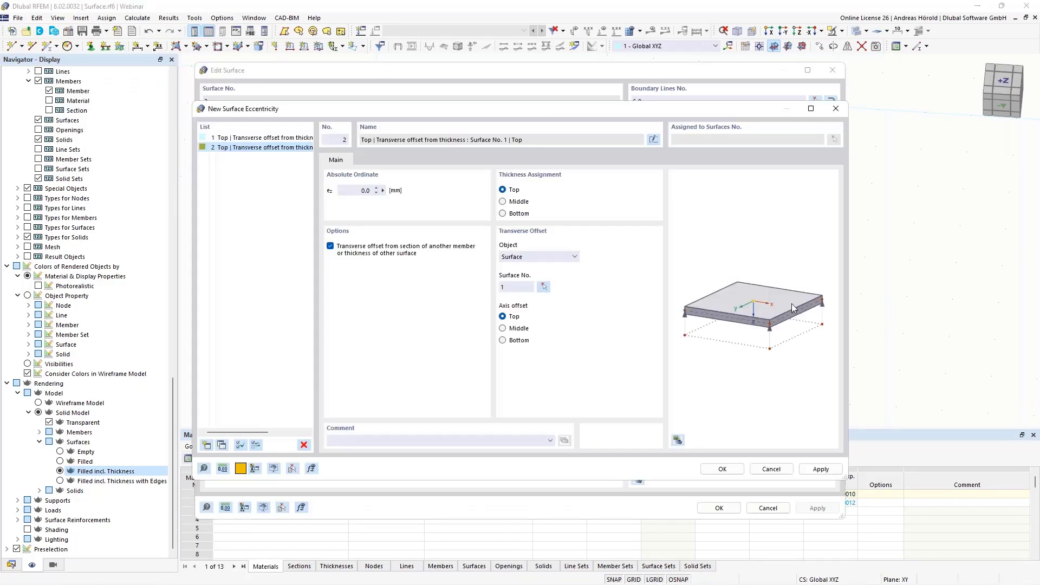
click(722, 469)
click(718, 508)
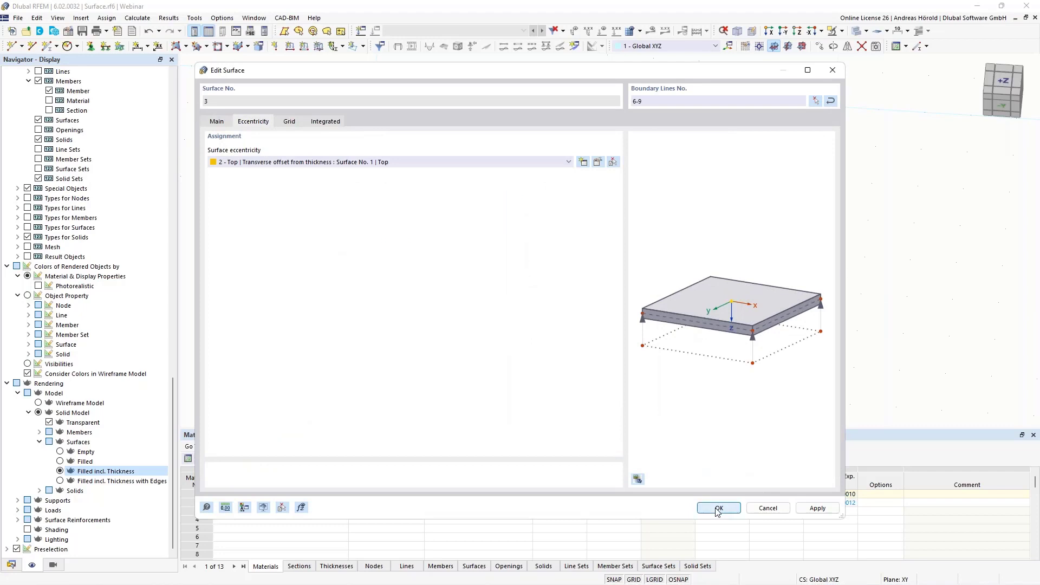
- Examine the offset square and slab in the reverse Y-direction, and bring back the model data navigator
click(784, 32)
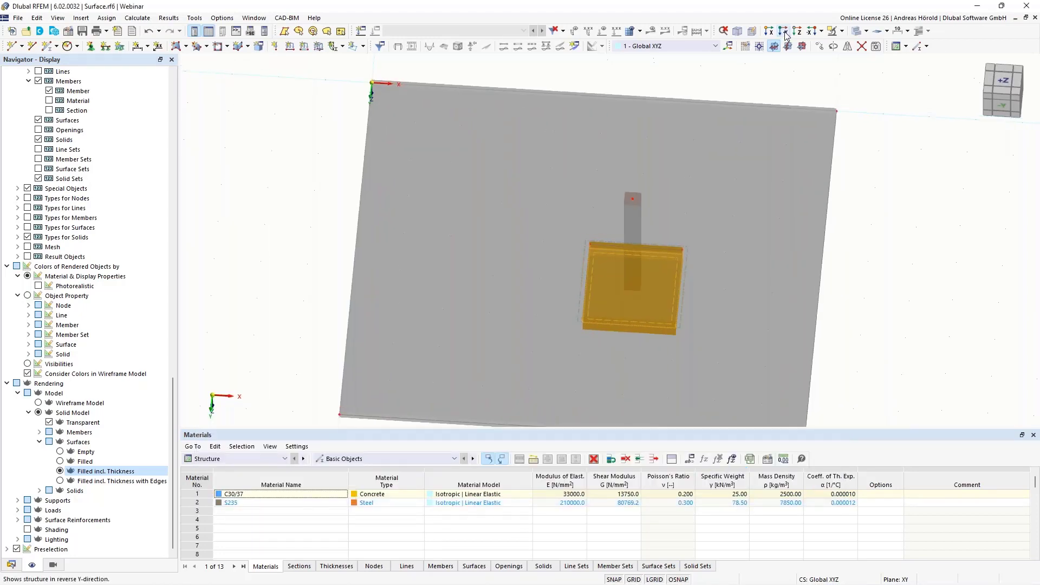
middle_drag(839, 394, 806, 285)
scroll(805, 285, down, 1)
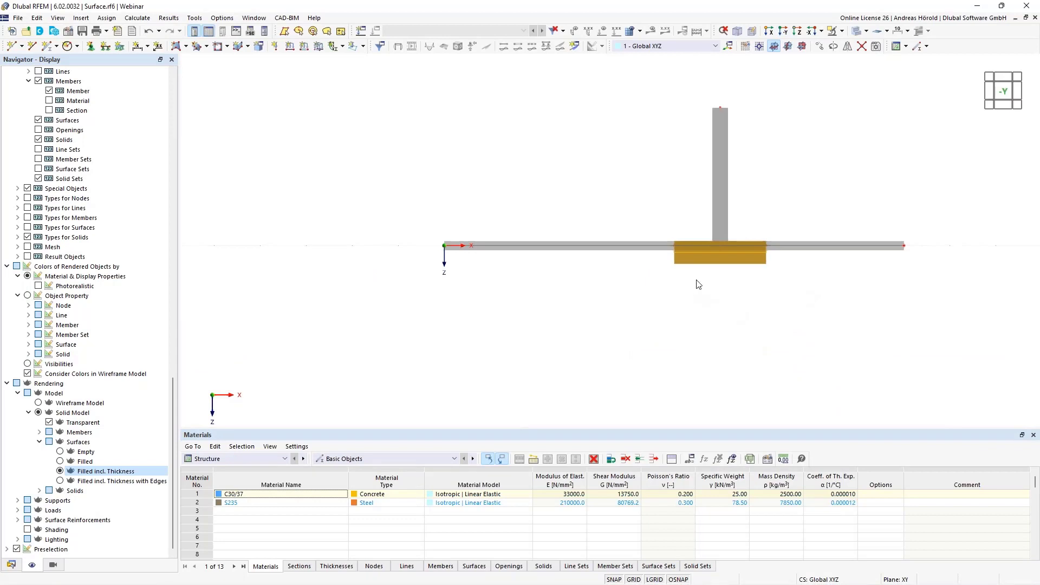
click(715, 216)
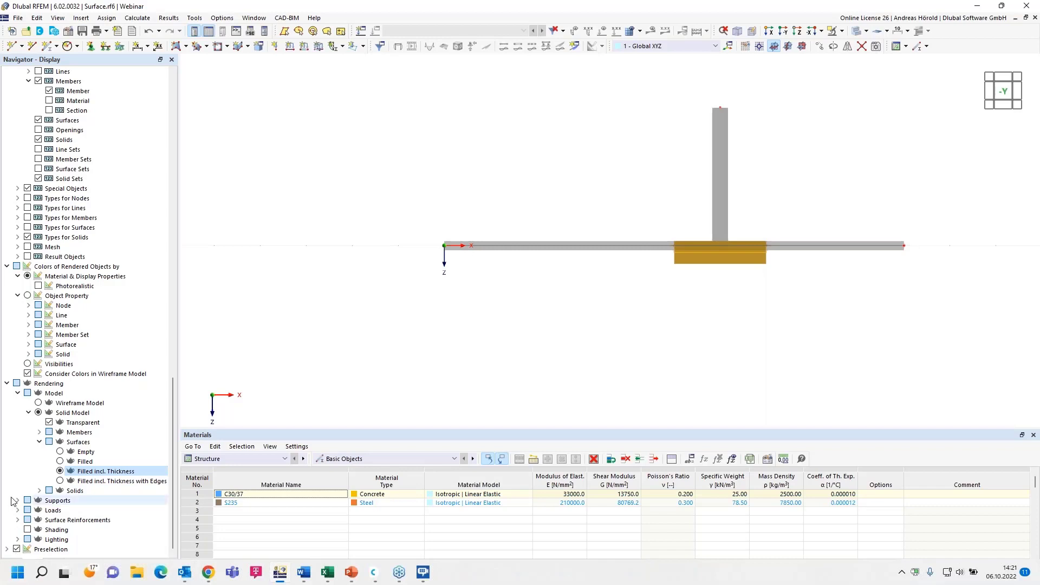
click(11, 564)
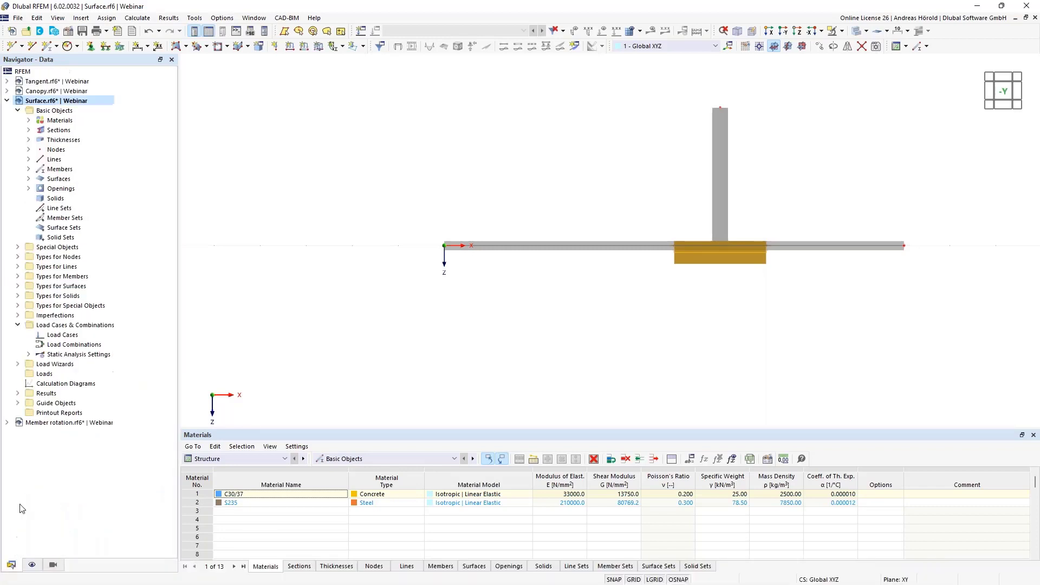
- Switch to the Member rotation model and shrink the materials table to enlarge the graphic area
click(42, 423)
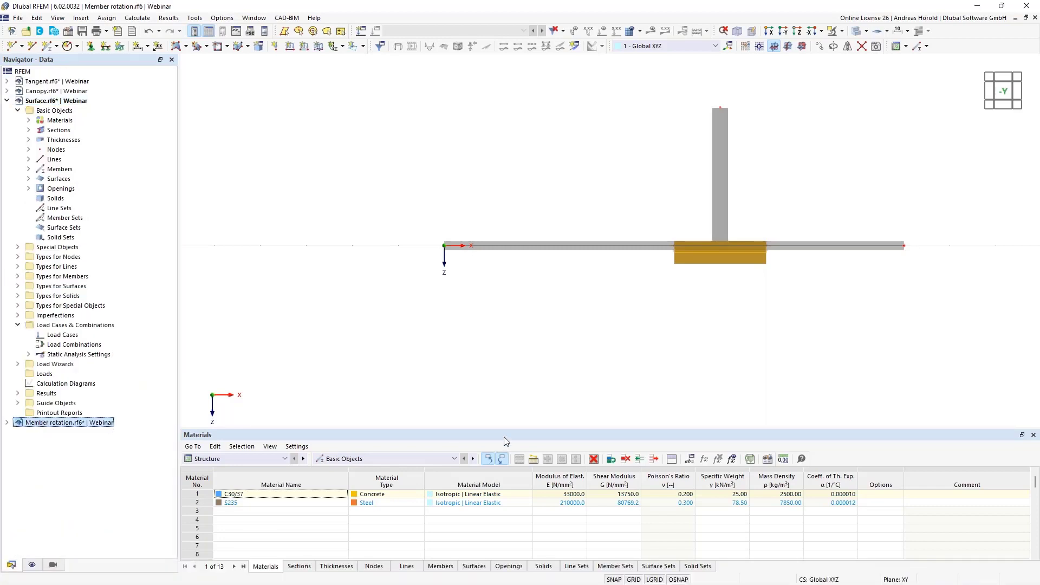
drag(508, 430, 507, 487)
scroll(499, 418, down, 2)
middle_drag(499, 417, 501, 366)
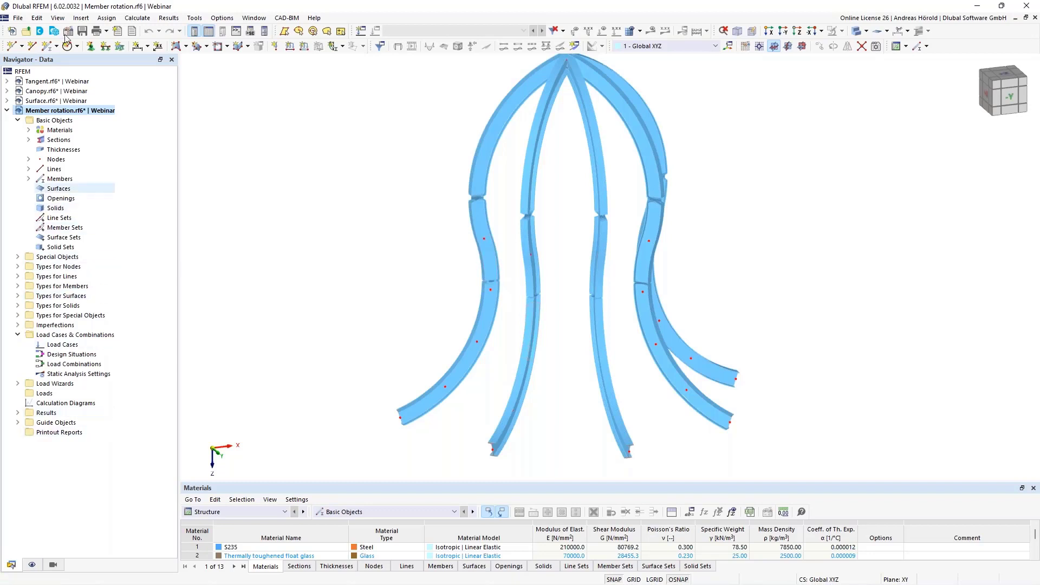
- Display the member axis systems x, y, z and examine the axis orientation at the joints of the curved members
click(31, 565)
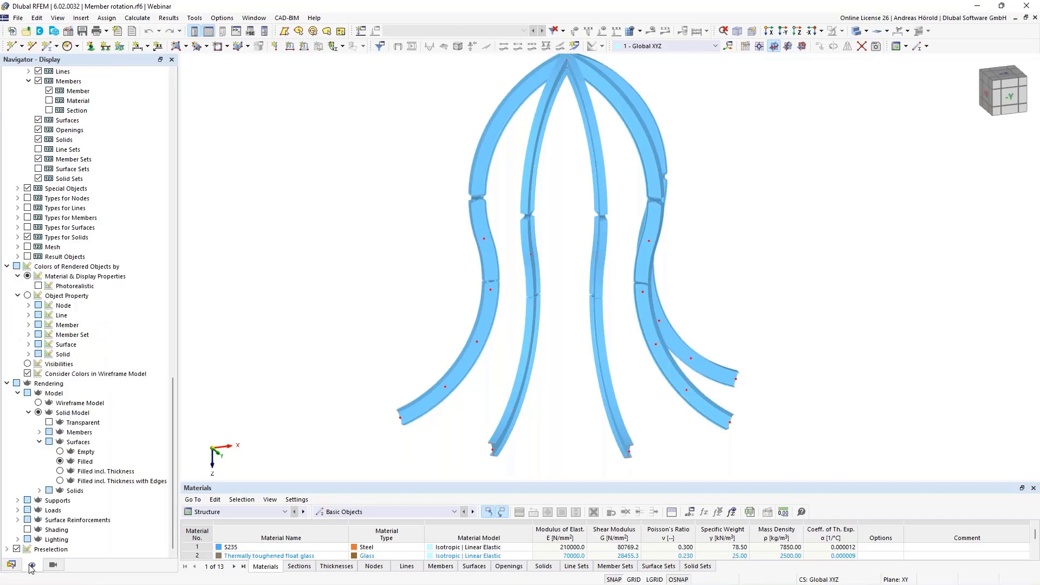
scroll(82, 173, up, 20)
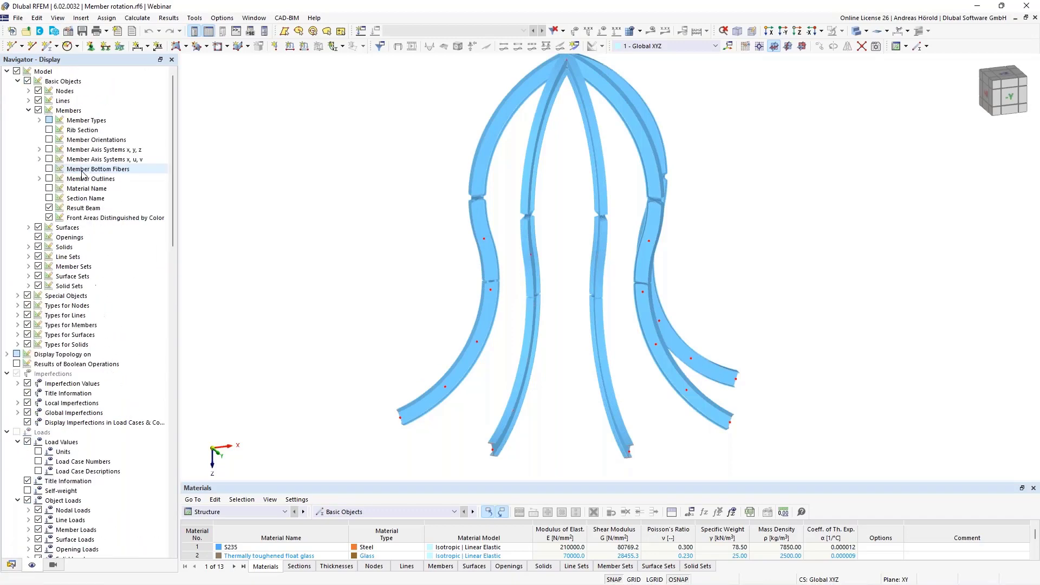
click(29, 111)
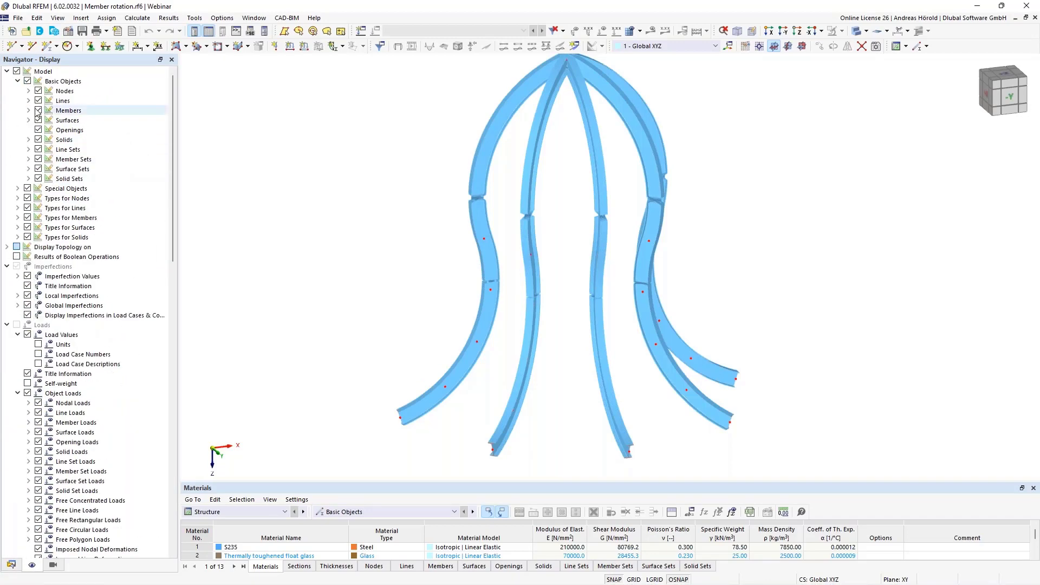
click(28, 110)
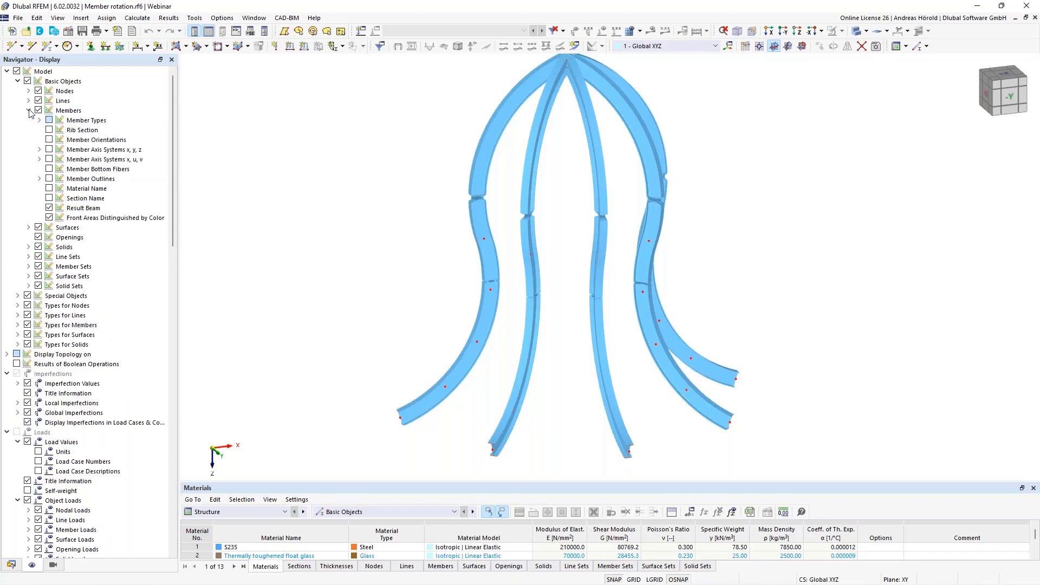
click(49, 151)
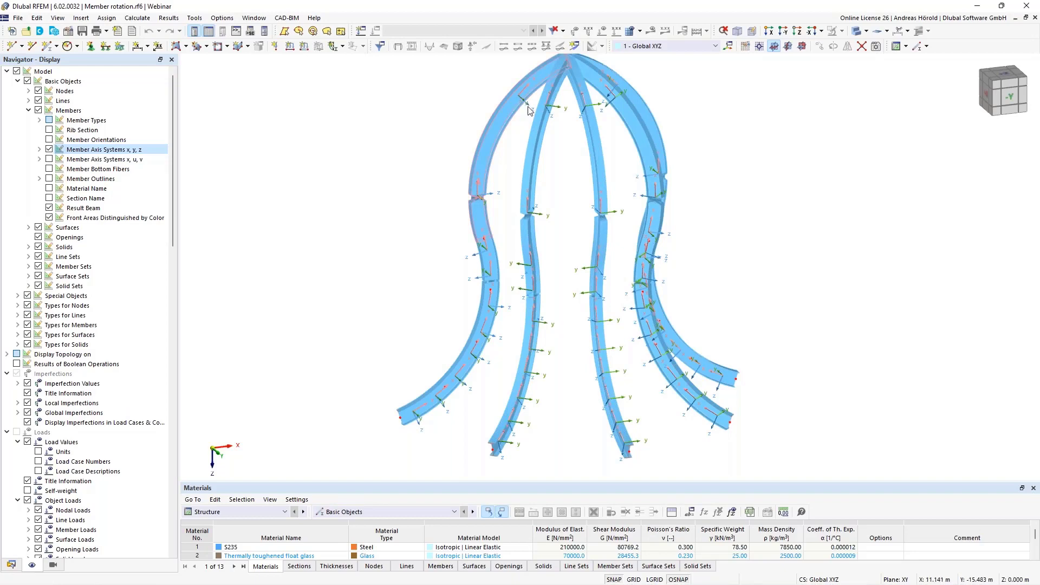
scroll(519, 131, up, 3)
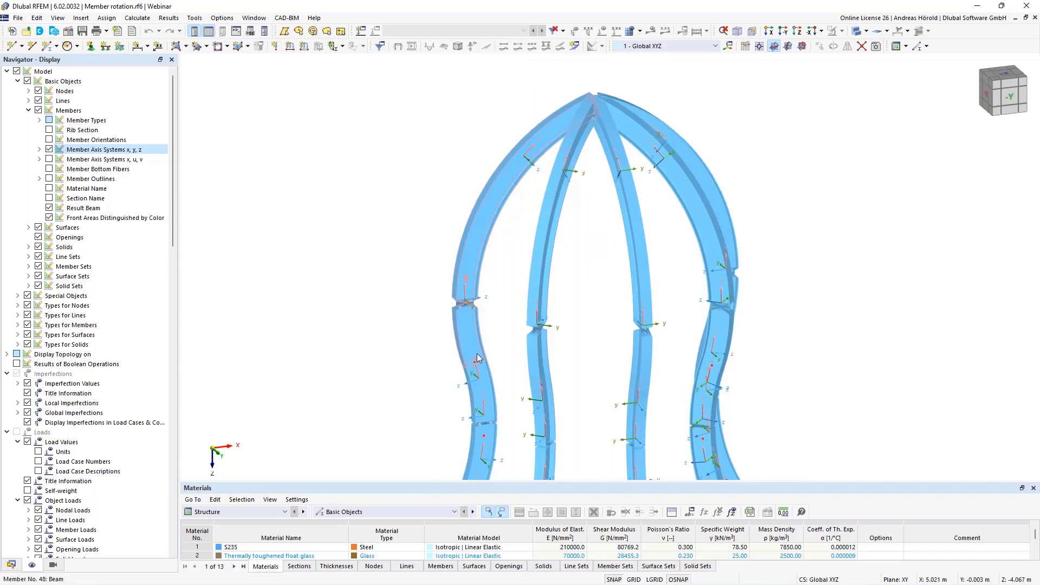
scroll(477, 296, up, 3)
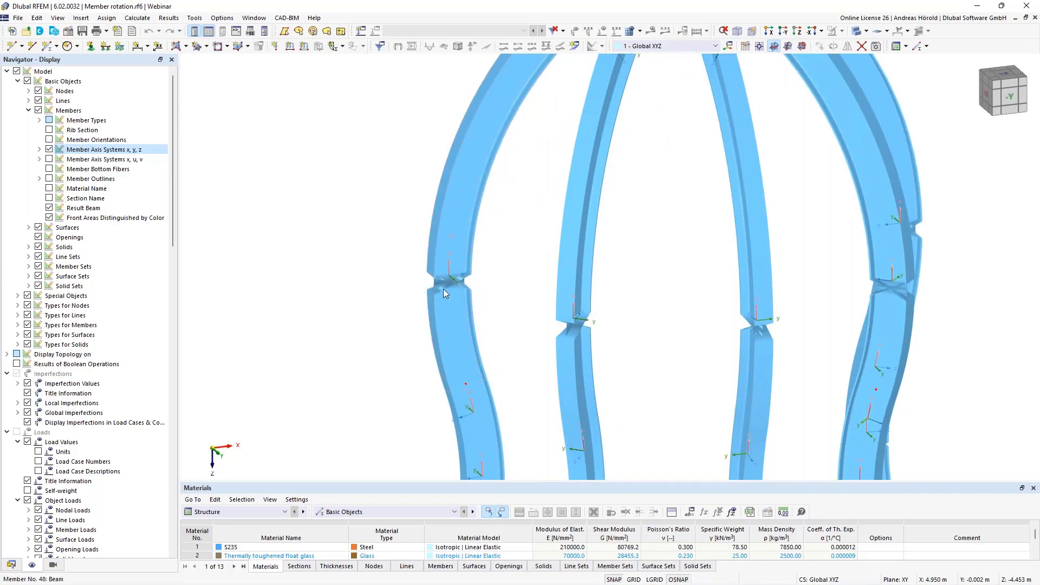
scroll(490, 309, down, 4)
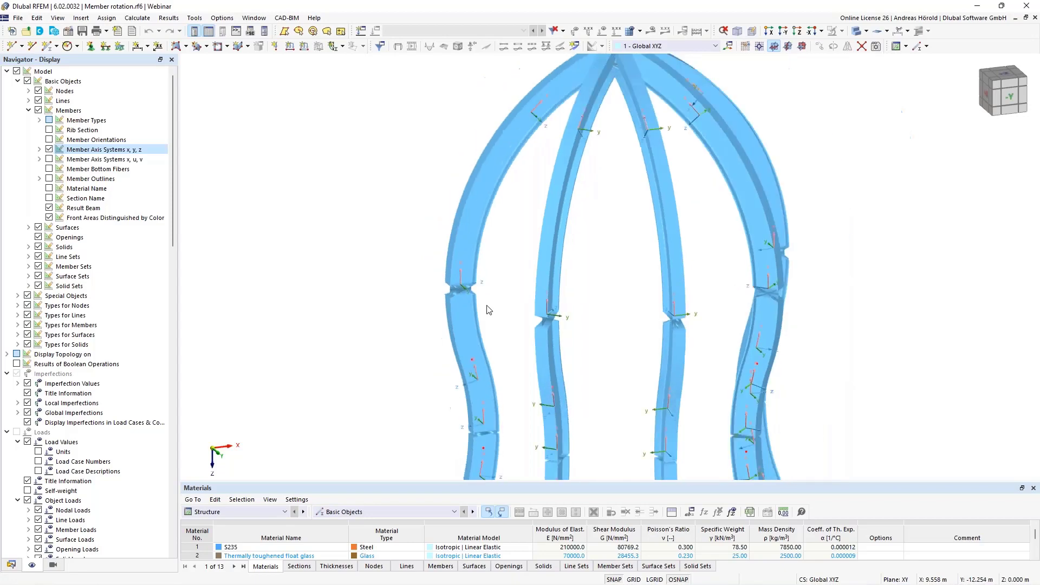
middle_drag(563, 382, 565, 289)
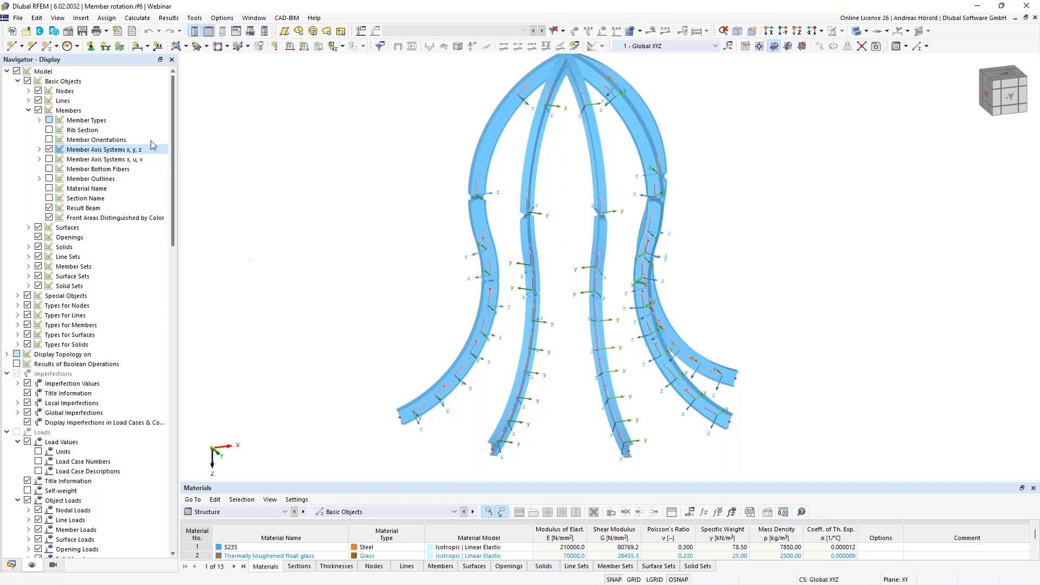
- Create a node between two nodes, at 50% of the distance between the foot ends of two opposite curved members
click(22, 47)
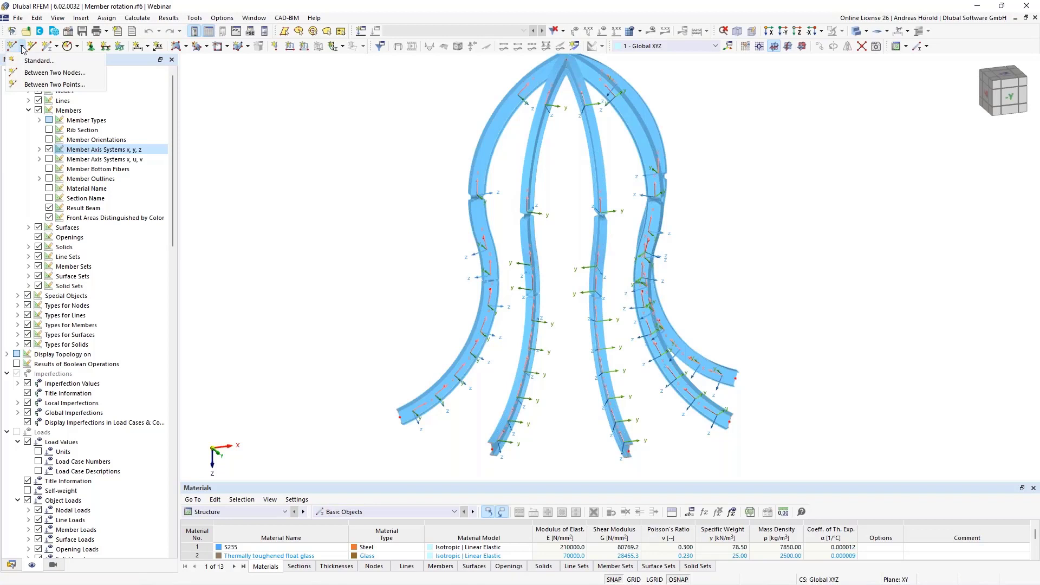
click(47, 74)
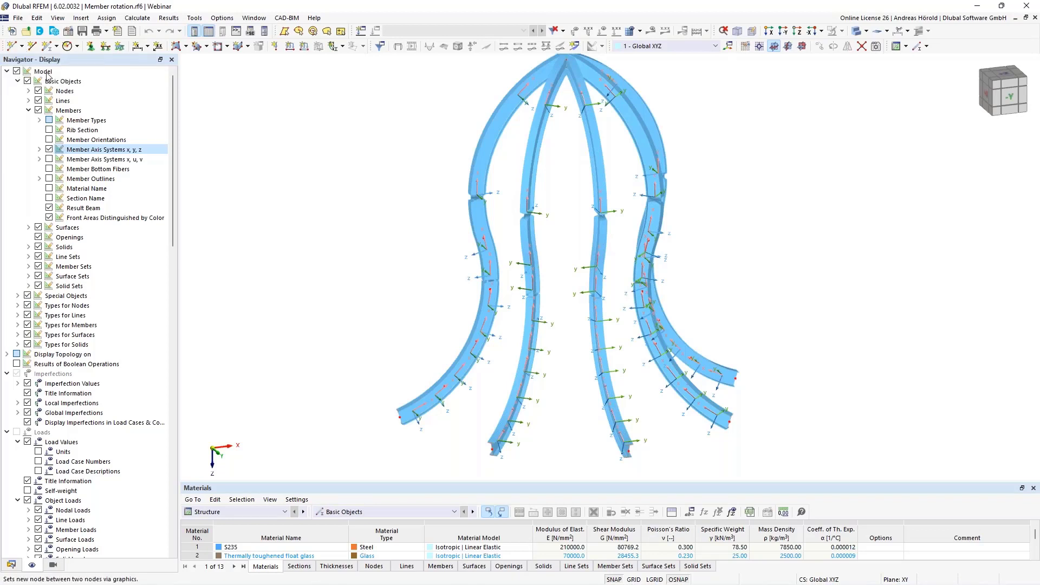
click(400, 416)
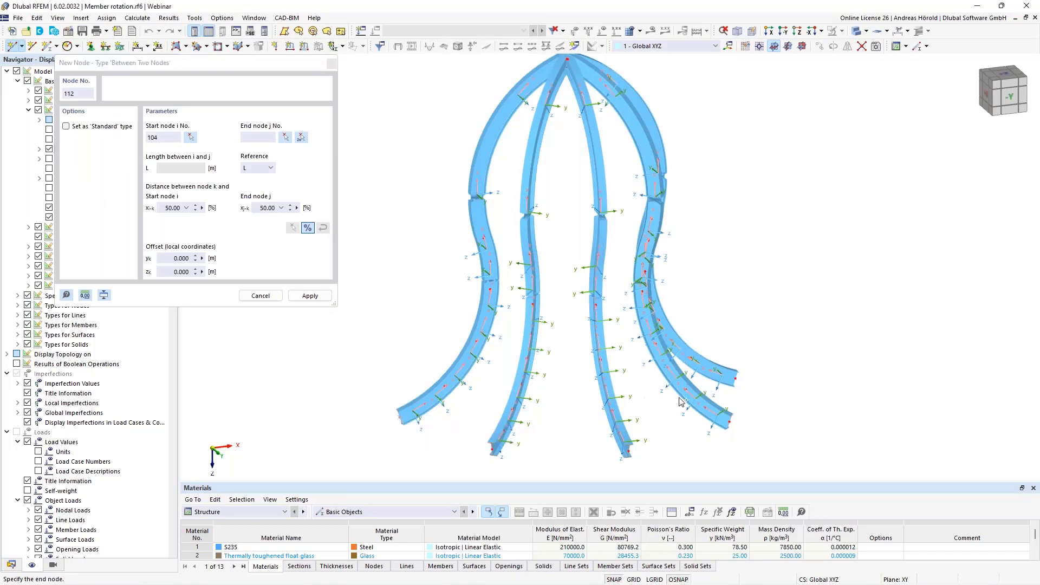
click(734, 378)
key(Escape)
- Select all members of the structure and set their member rotation type to Help node
drag(369, 470, 763, 61)
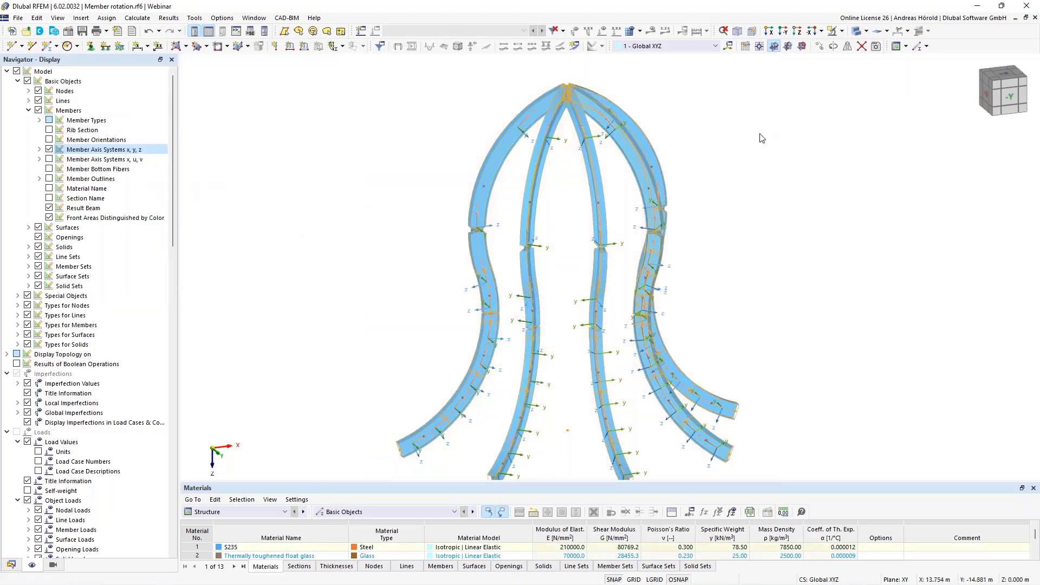
double_click(643, 173)
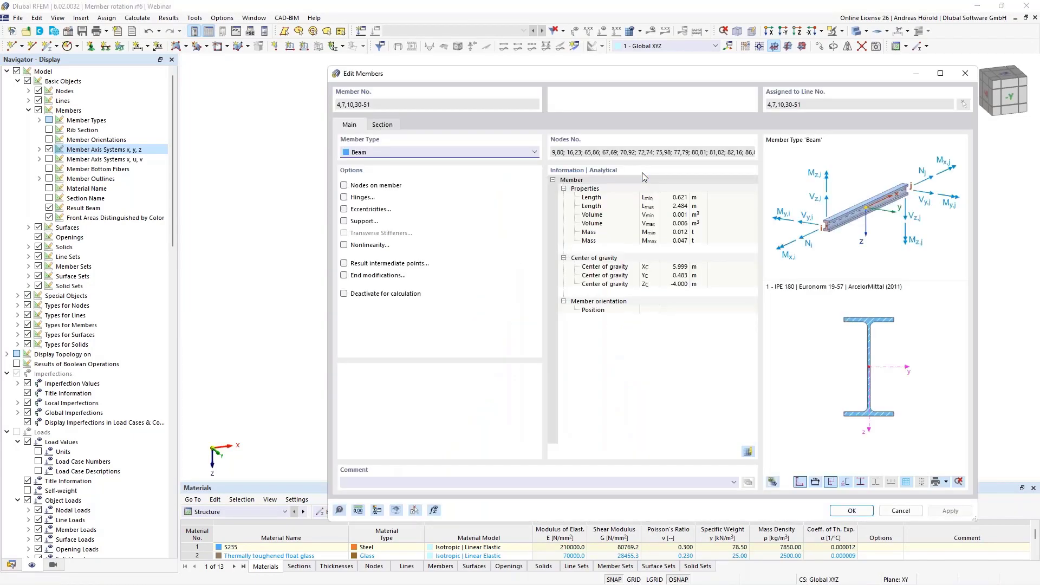
click(382, 126)
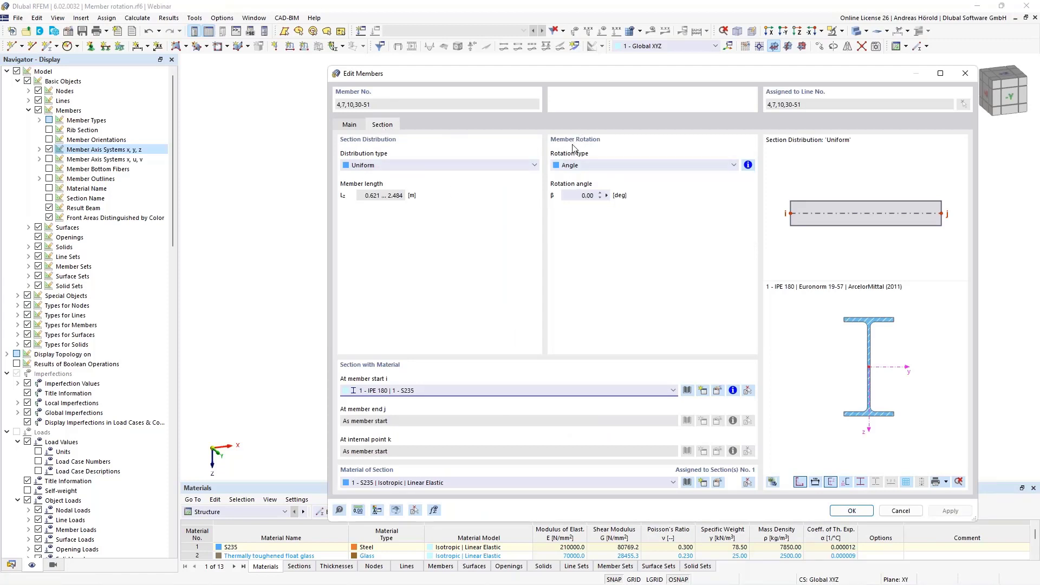
click(587, 165)
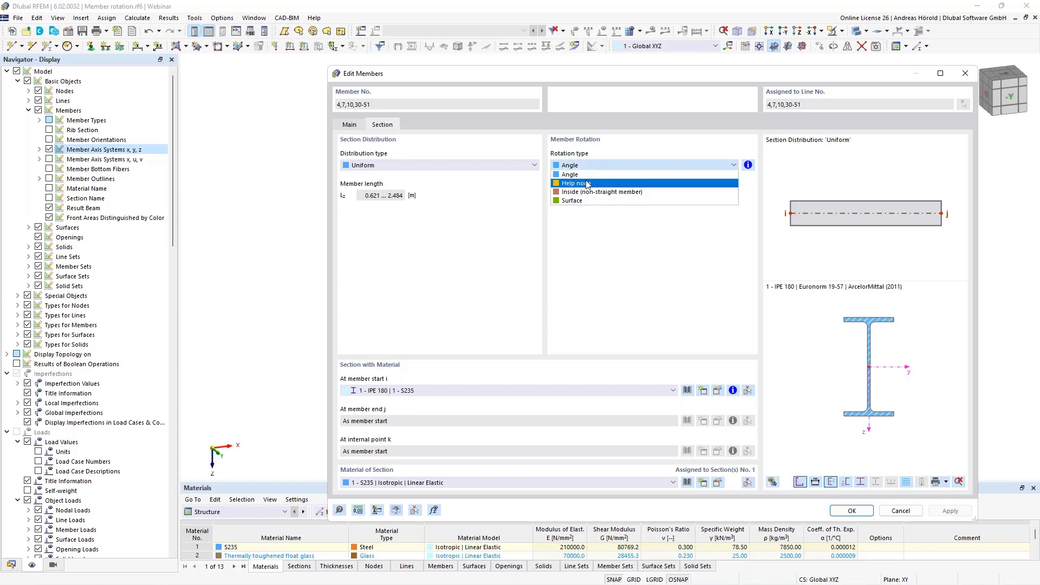
click(588, 184)
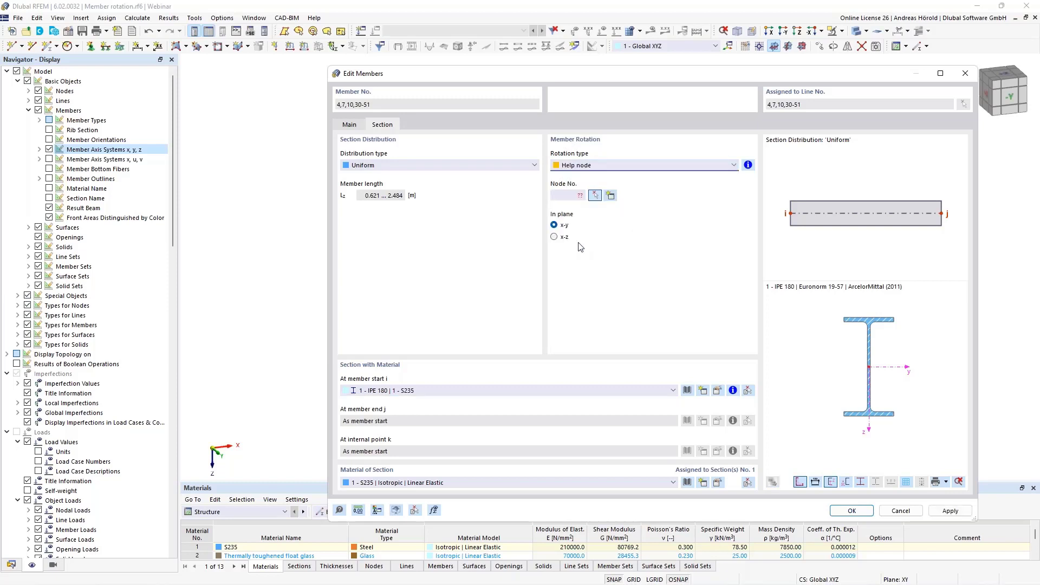
- Set the rotation plane to x-z, assign central node 112 as the help node, and apply the rotation to the members
click(553, 238)
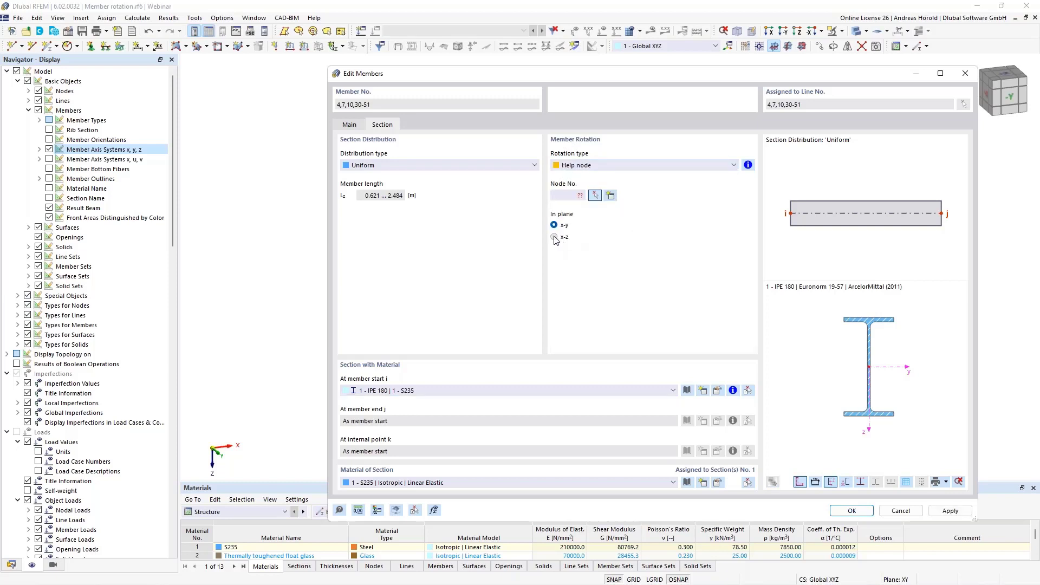
click(595, 196)
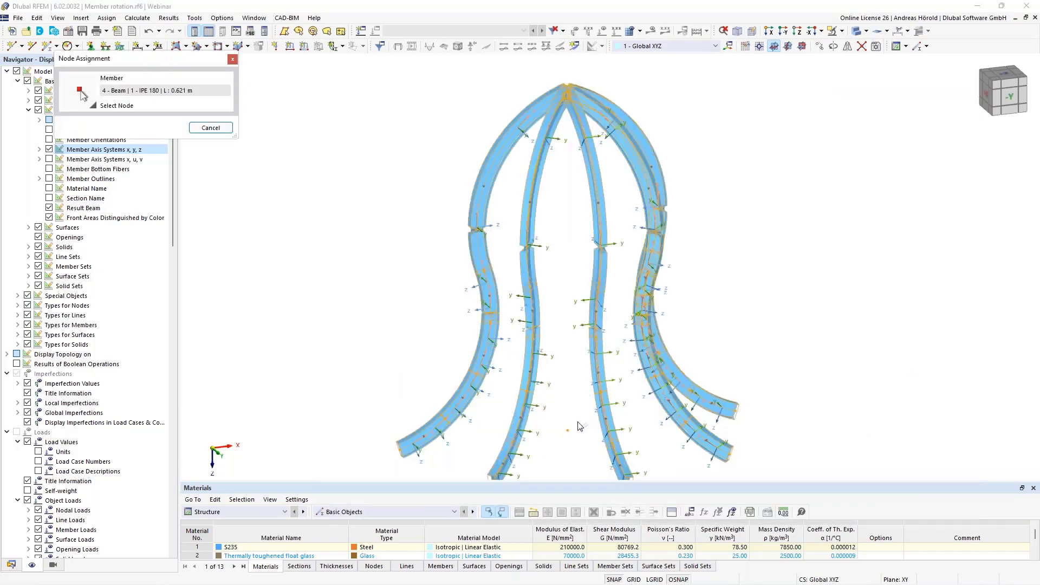
click(567, 432)
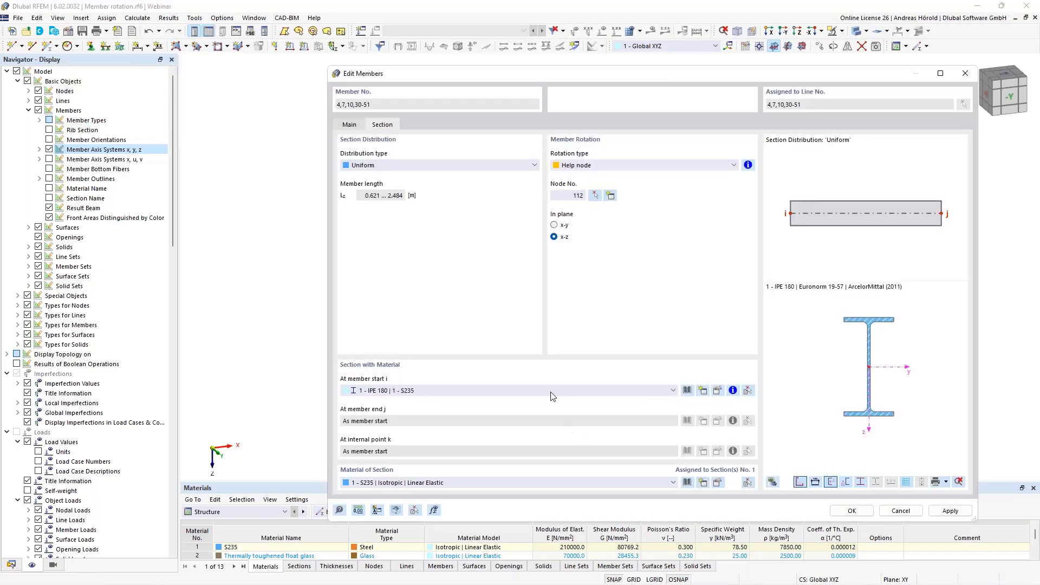
click(851, 510)
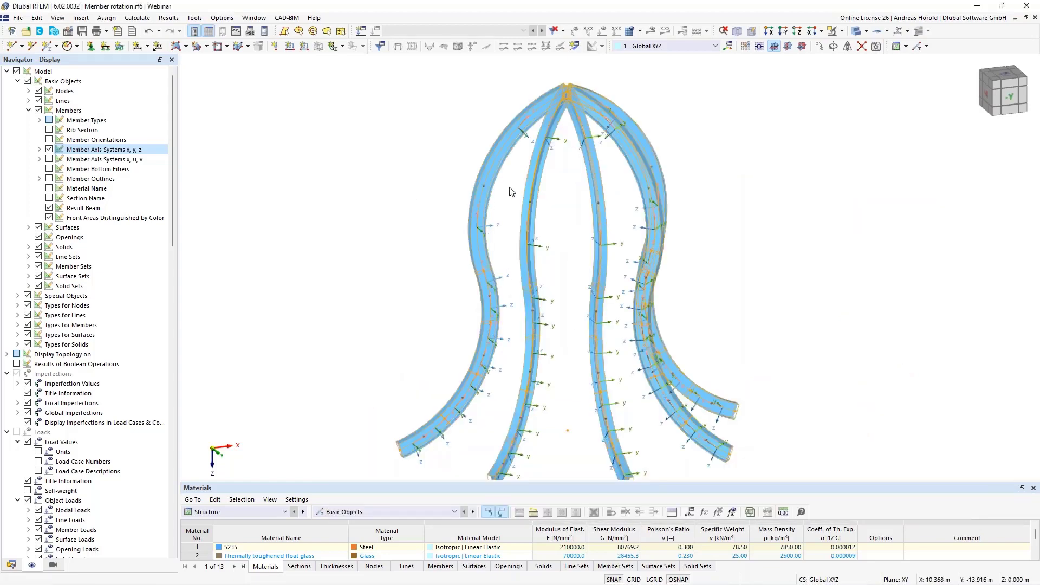
scroll(486, 311, up, 4)
scroll(484, 307, down, 4)
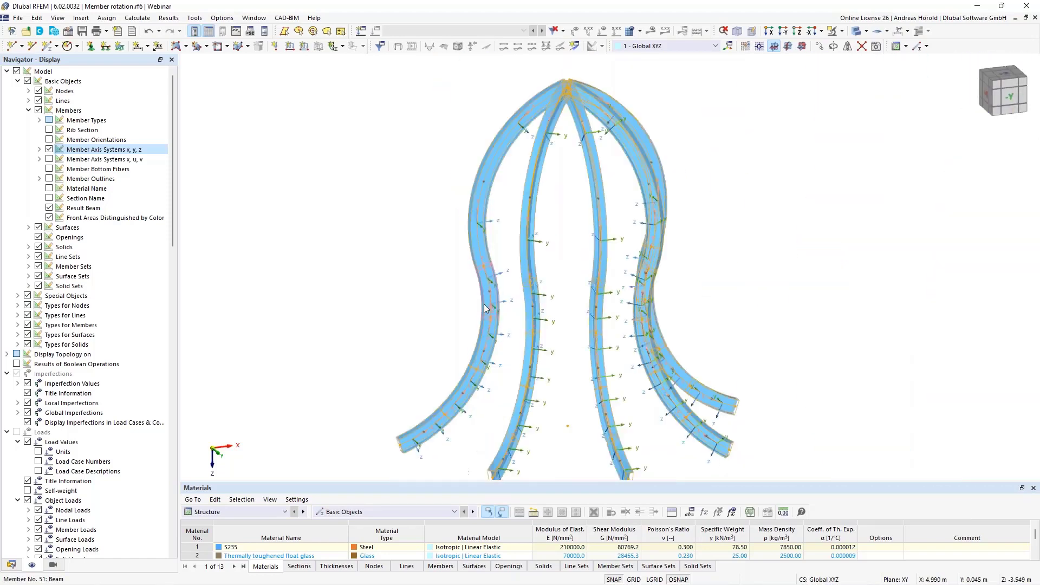
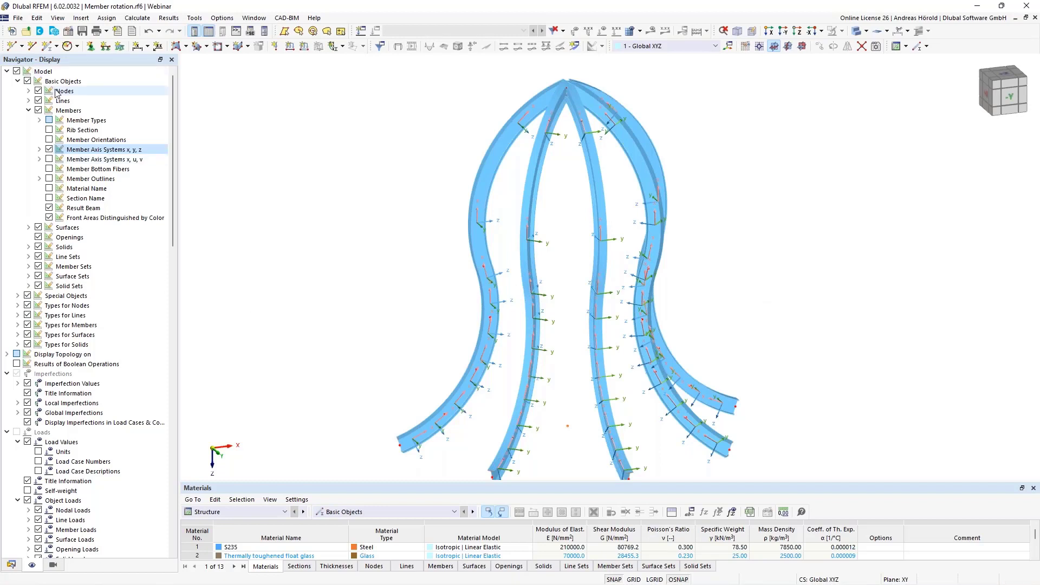
- Examine the export and import options available for the model
click(18, 19)
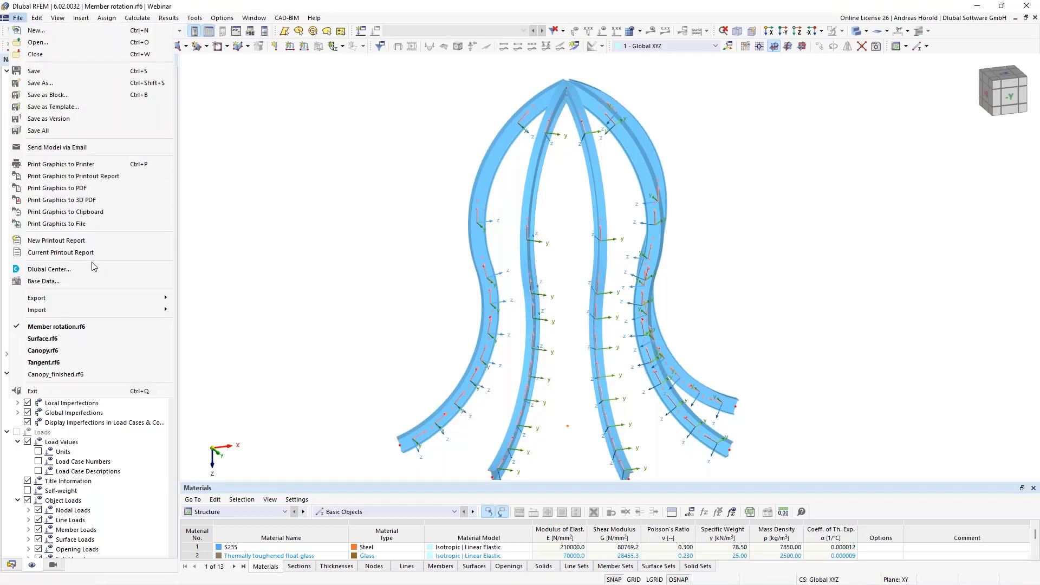
mouse_move(97, 298)
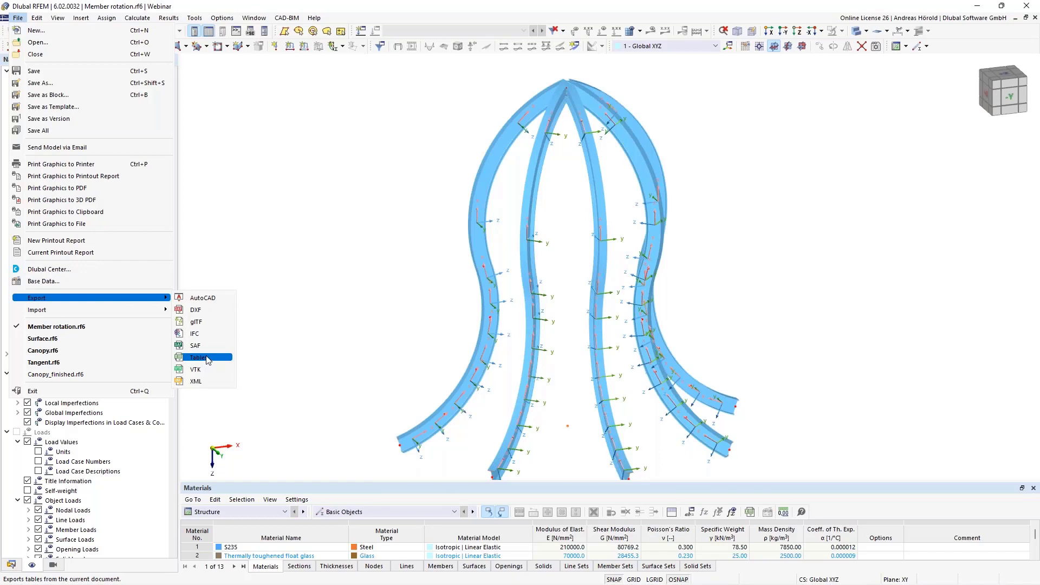
mouse_move(127, 312)
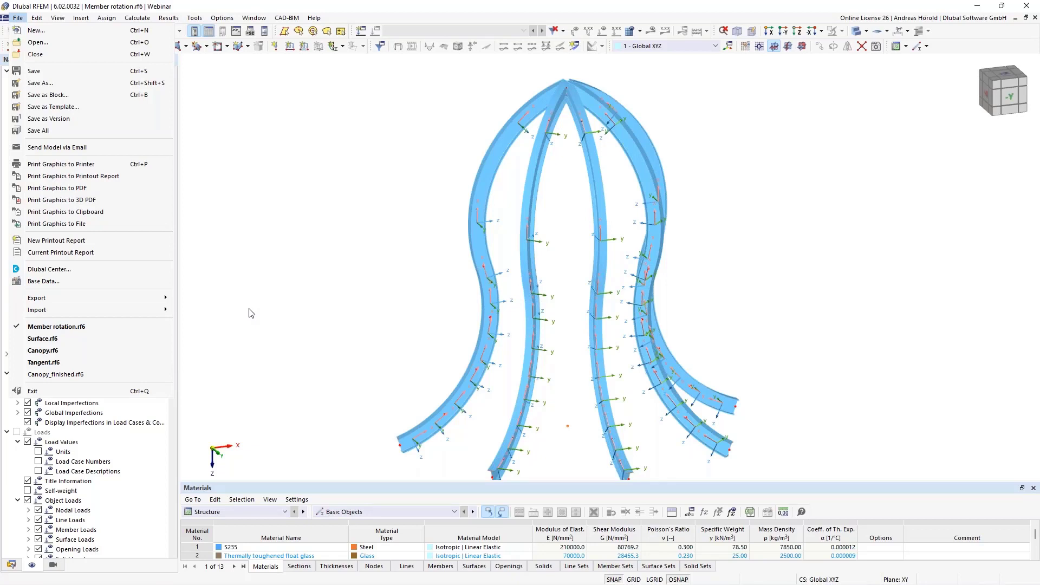
- Switch to the Dlubal website in the browser and open the Frequently Asked Questions (FAQ) page
click(101, 571)
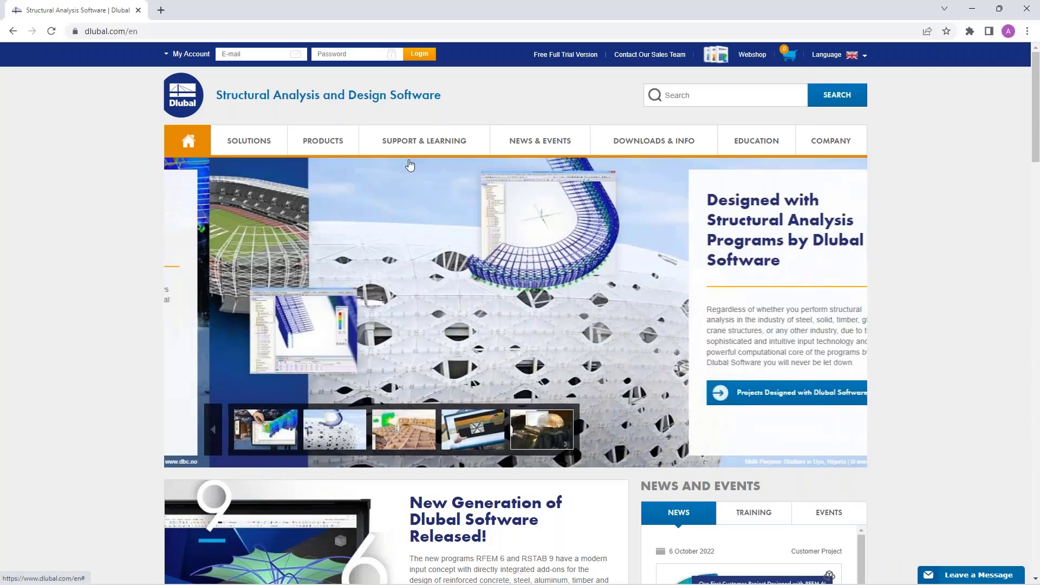
mouse_move(438, 141)
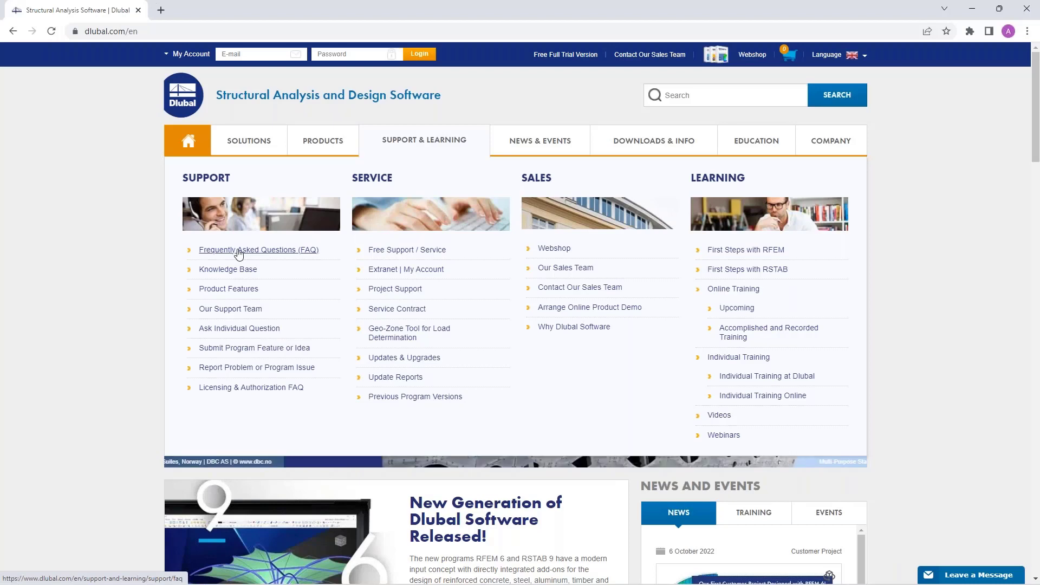
click(239, 251)
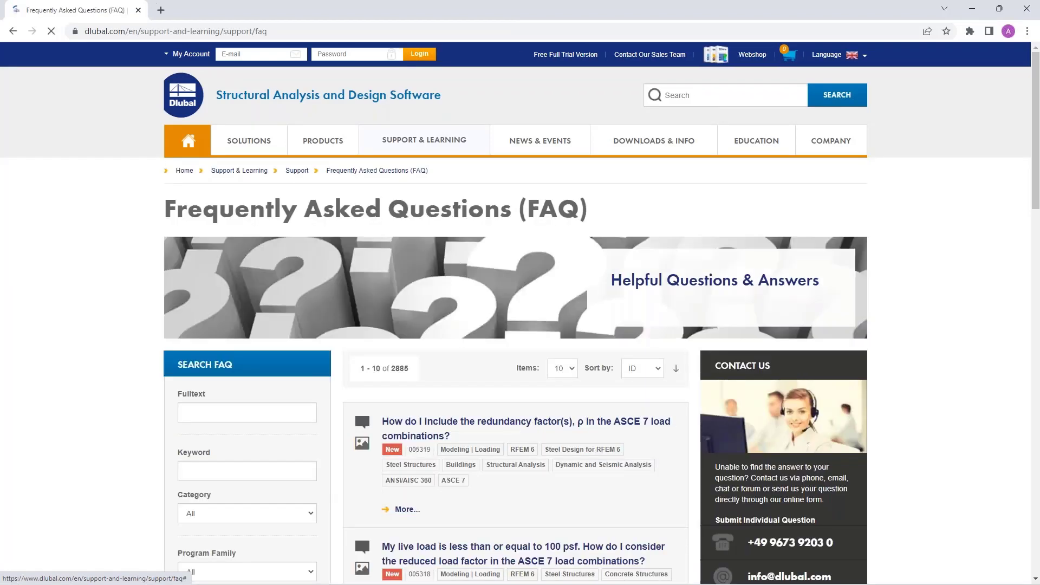
- Search the FAQ full text for "excel" and look through the resulting questions
click(225, 416)
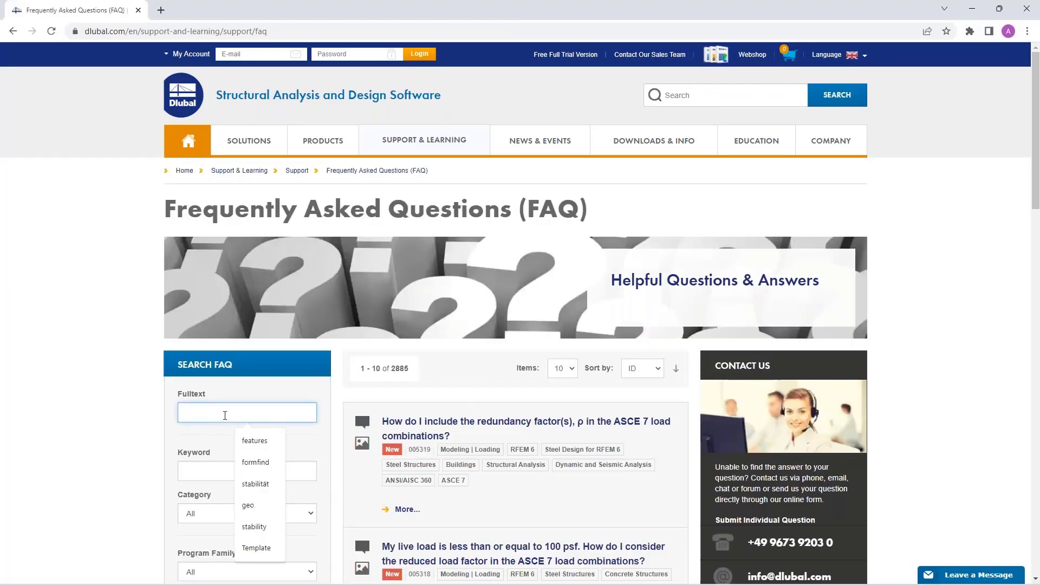
text(excel)
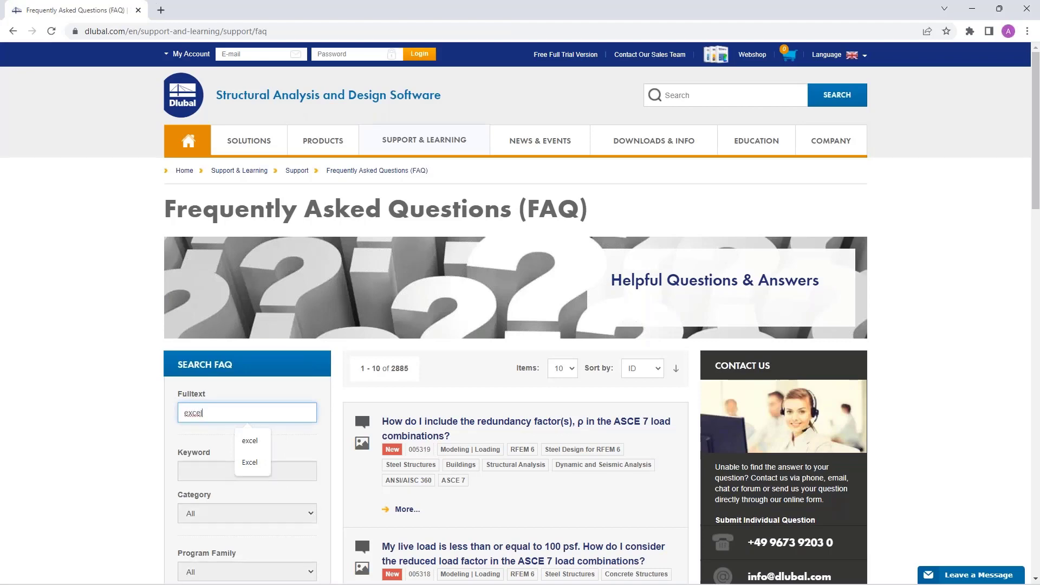
key(Return)
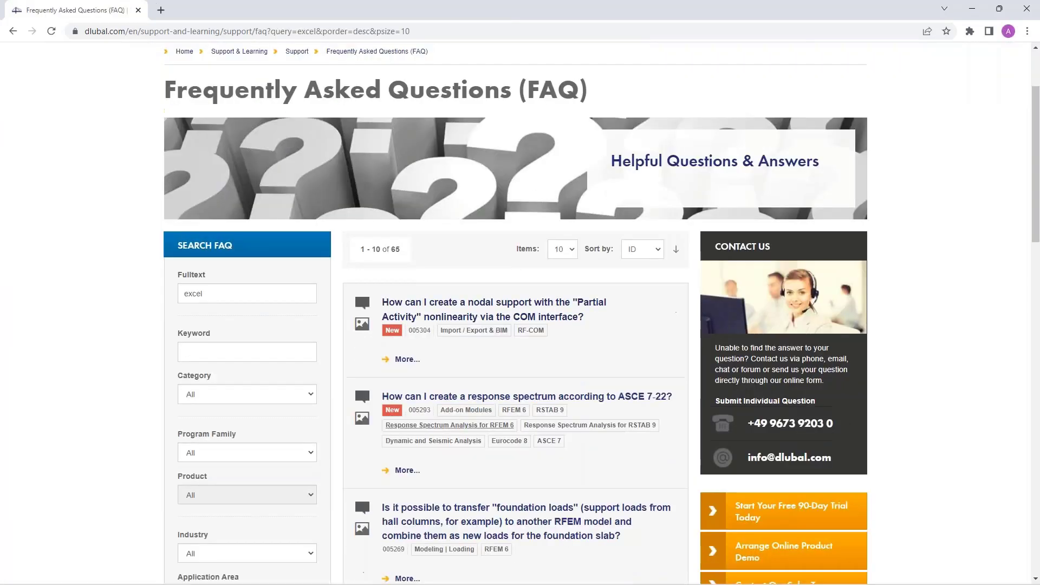
scroll(514, 298, down, 4)
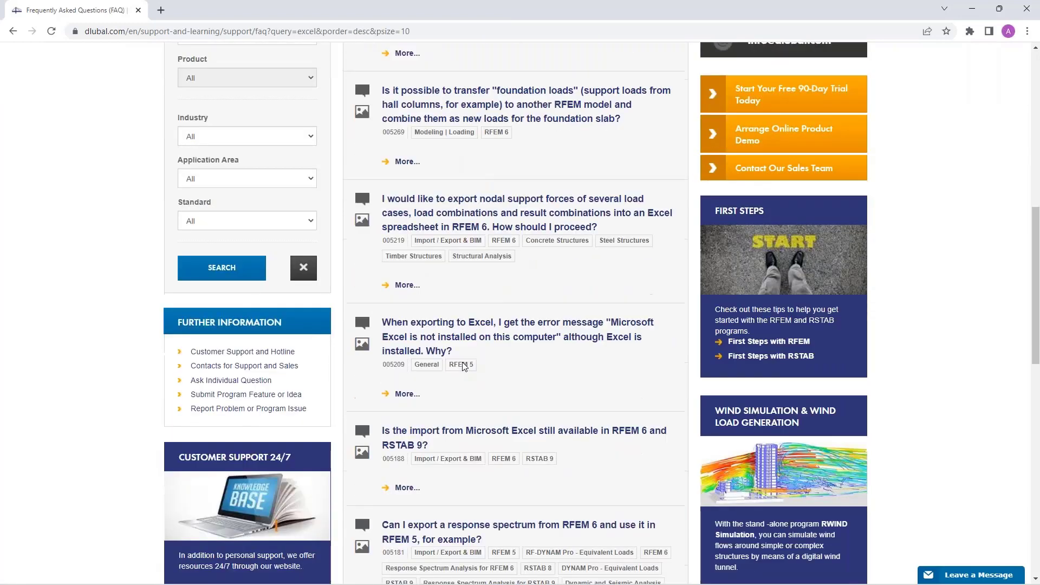
- Open the FAQ entry on whether the import from Microsoft Excel is still available in RFEM 6 and RSTAB 9, and read its answer
scroll(461, 364, down, 1)
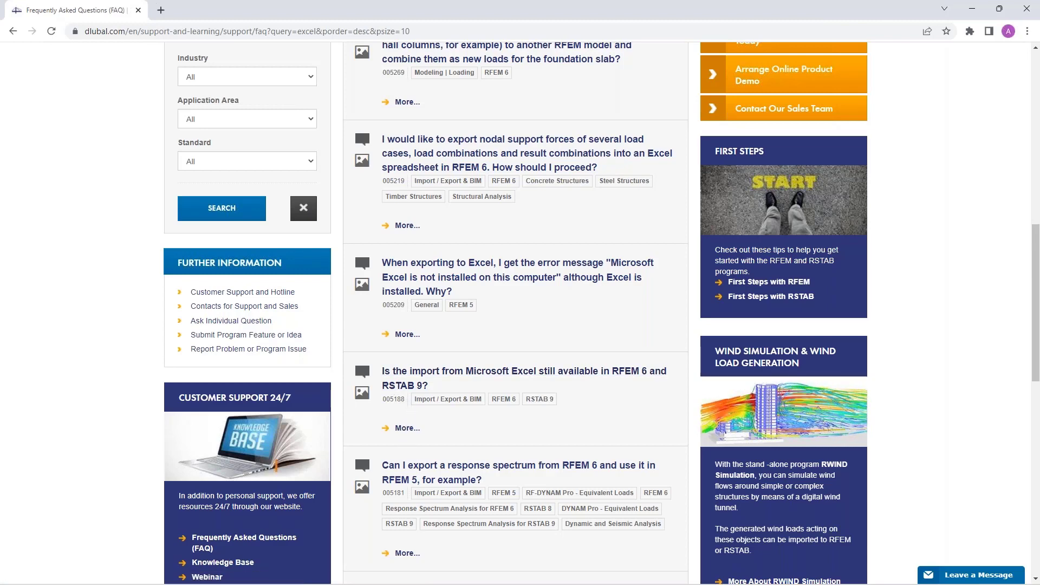
click(407, 428)
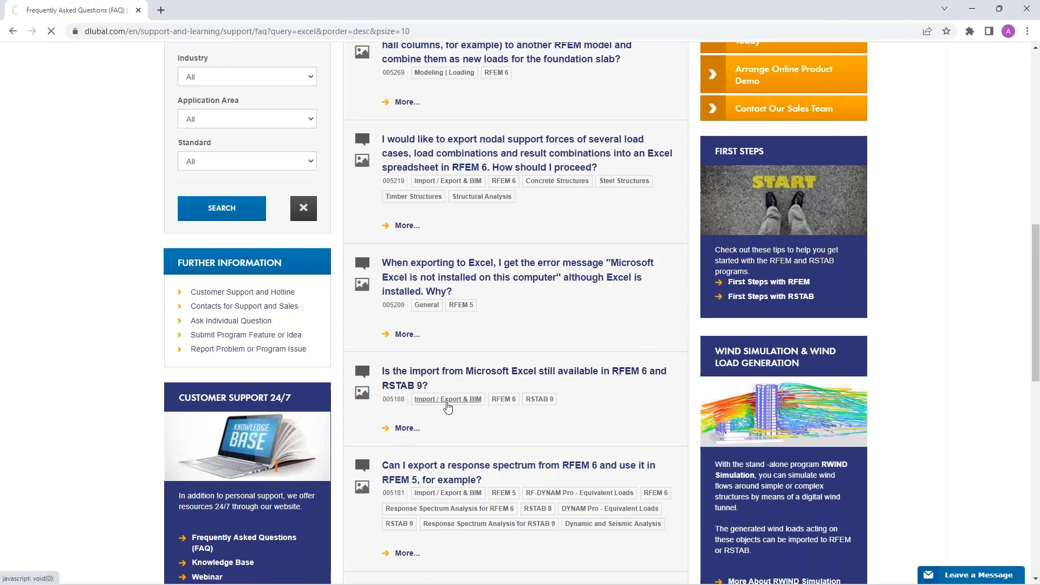
scroll(424, 306, down, 4)
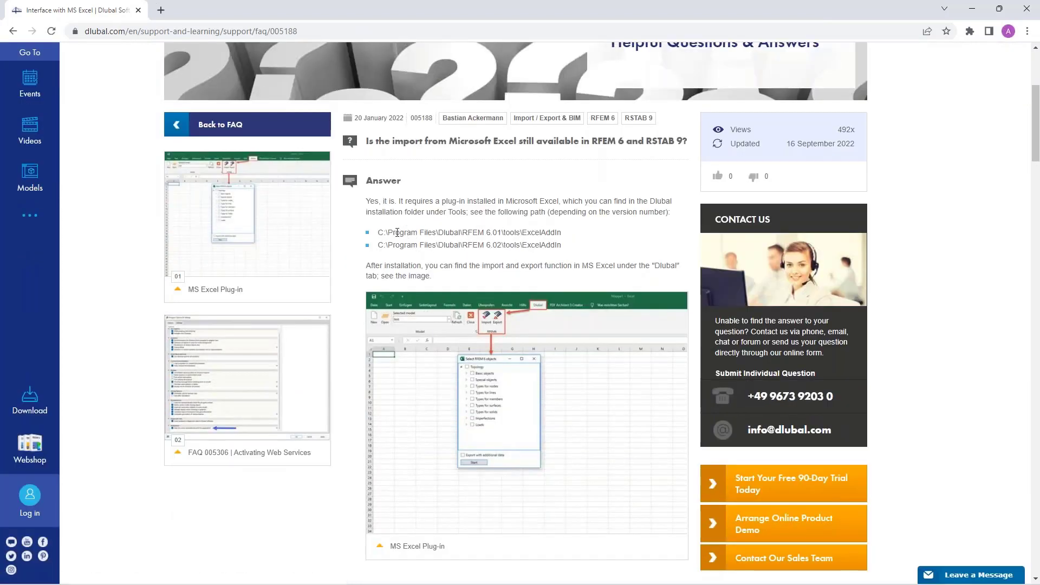
- Copy the plug-in installation path C:\Program Files\Dlubal\RFEM 6.02\tools\ExcelAddIn from the FAQ answer
drag(380, 231, 576, 233)
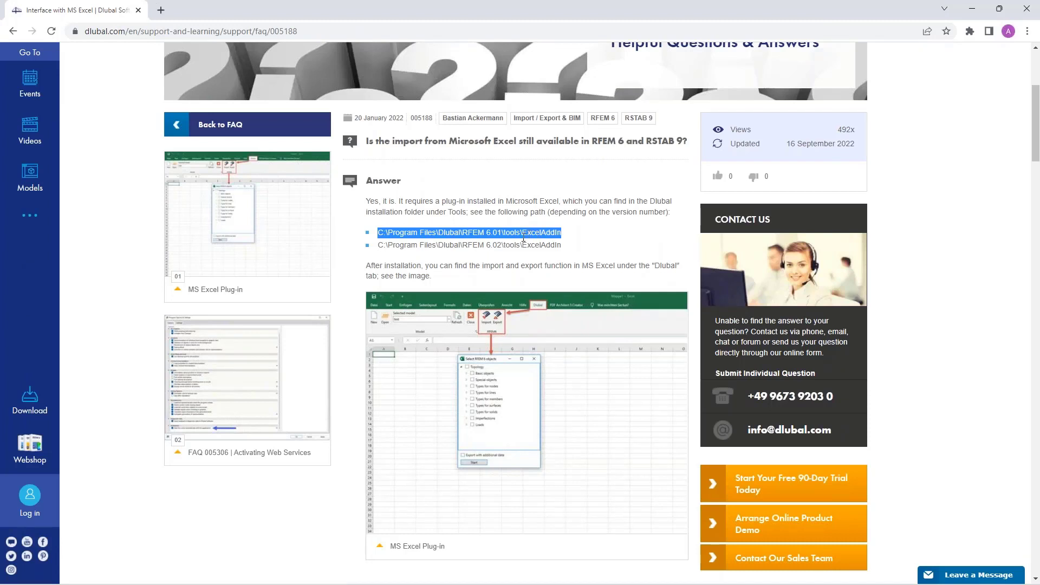
click(378, 251)
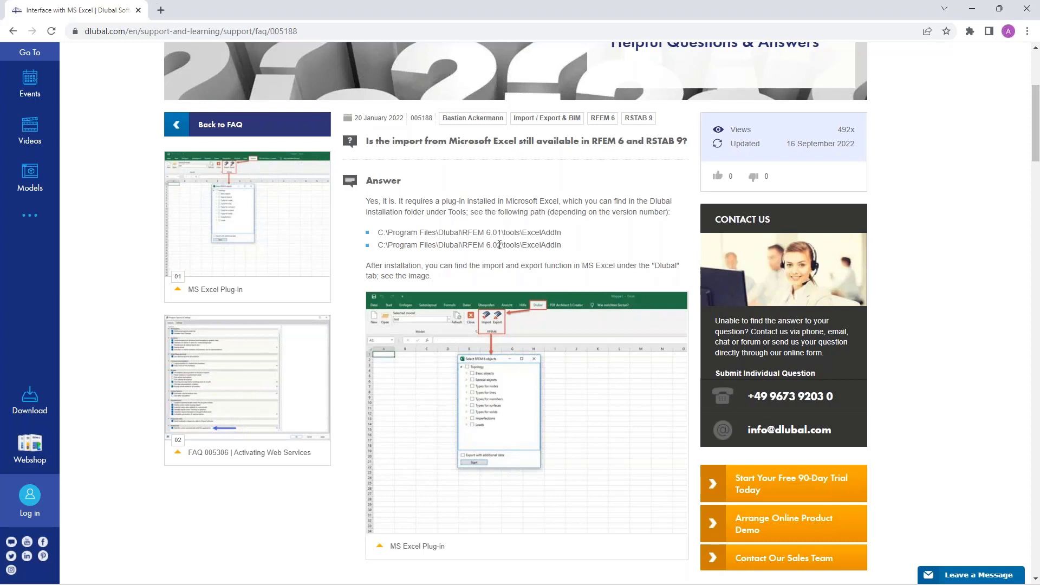
drag(378, 247, 564, 248)
right_click(564, 248)
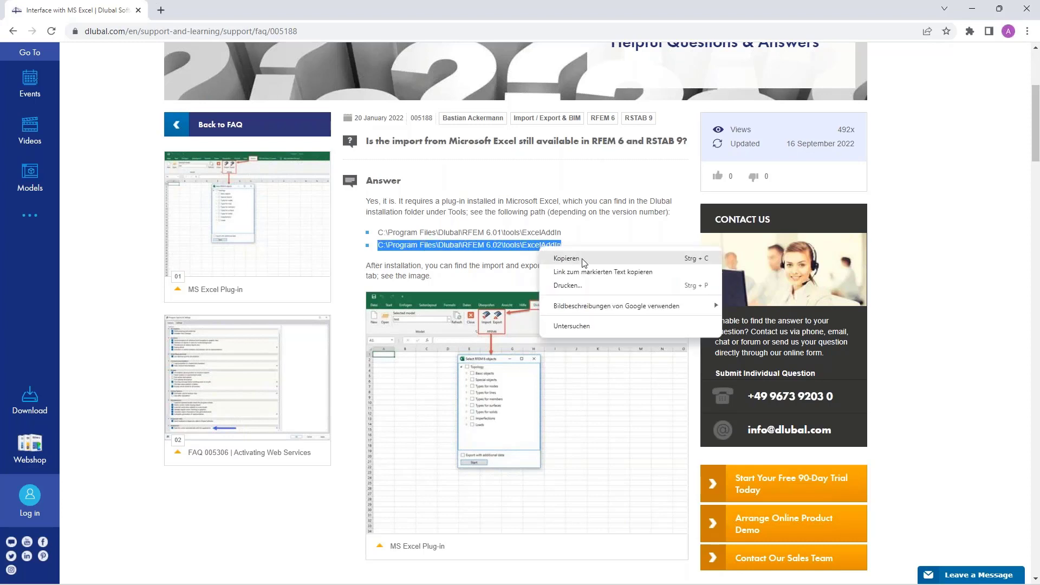
click(566, 260)
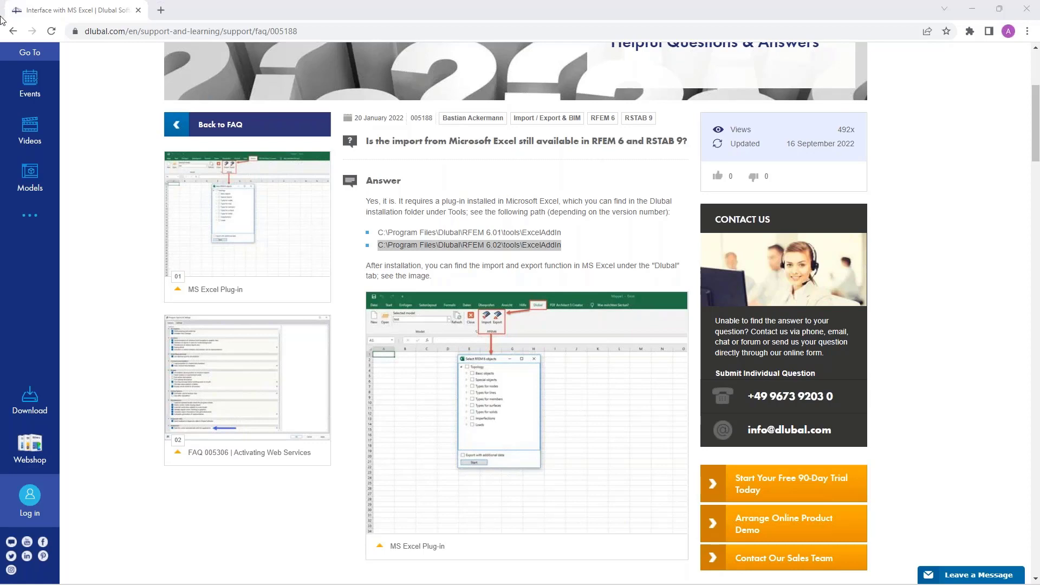
- Bring up the RFEM 6.02 ExcelAddIn folder in File Explorer, maximize it and examine its installation files
drag(1, 21, 617, 192)
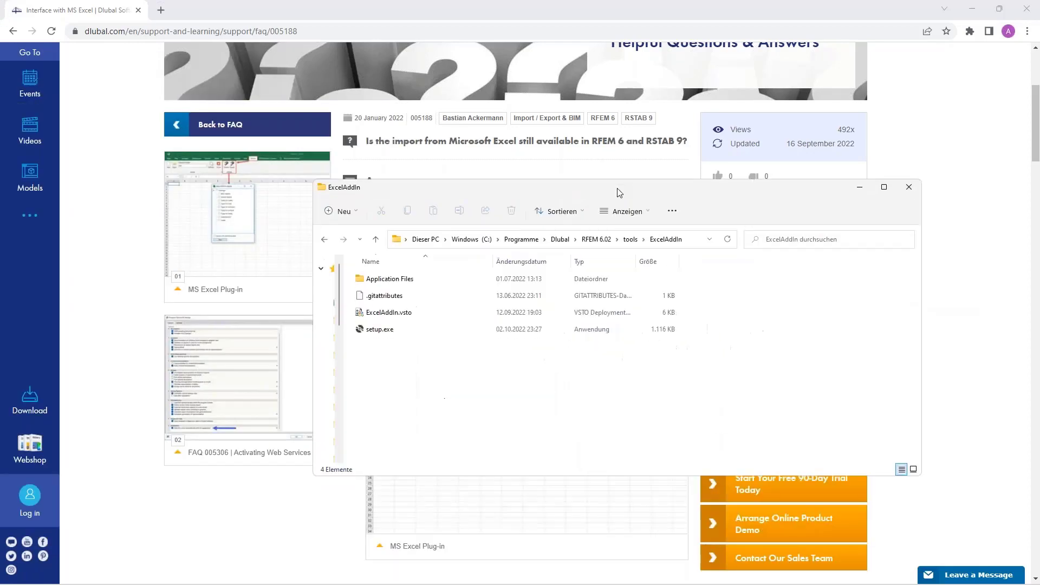
click(884, 187)
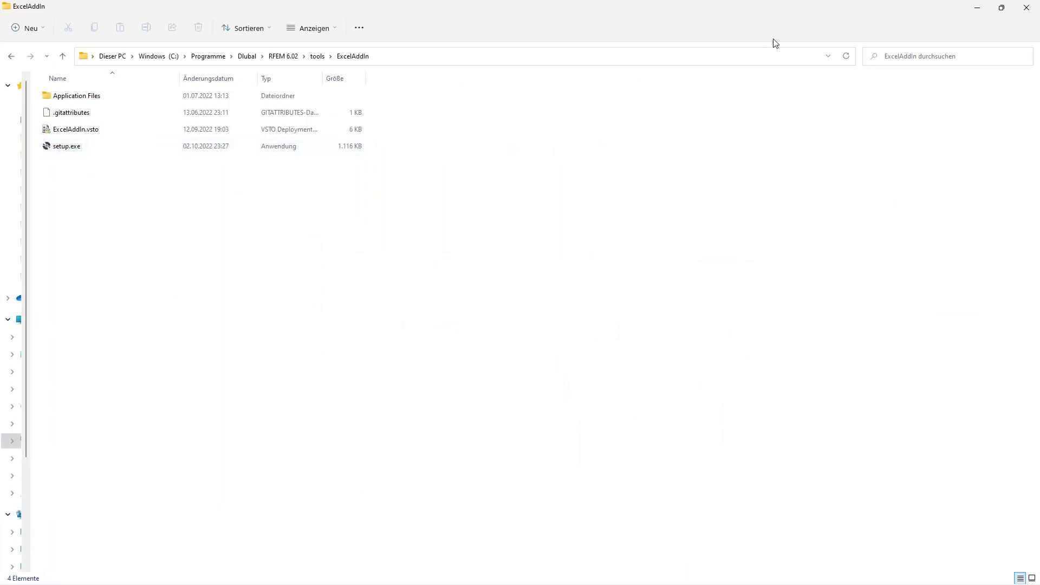
click(787, 23)
click(743, 133)
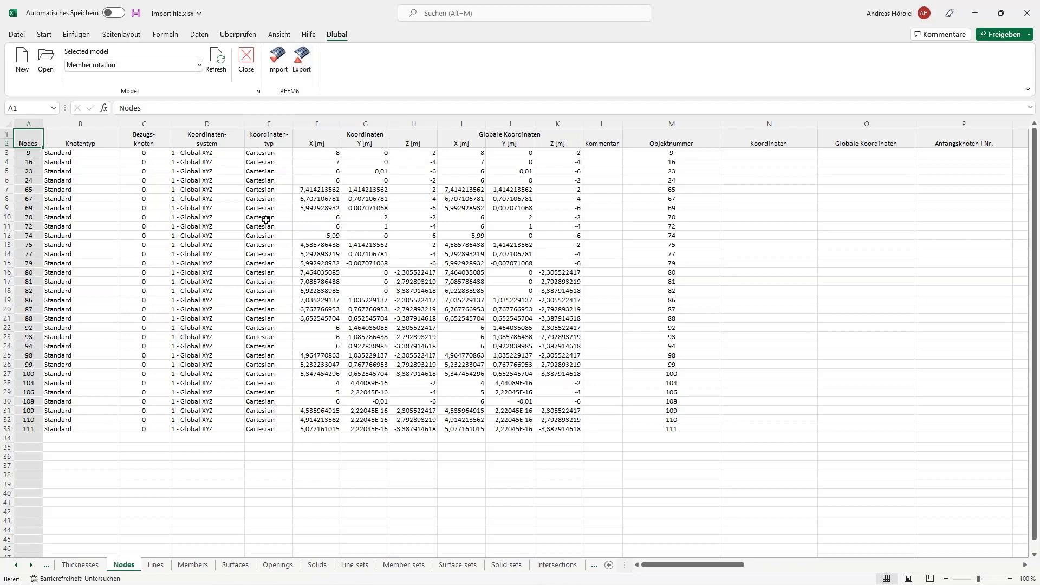
- Switch to RFEM and delete the entire curved member structure in the Member rotation model
mouse_move(372, 581)
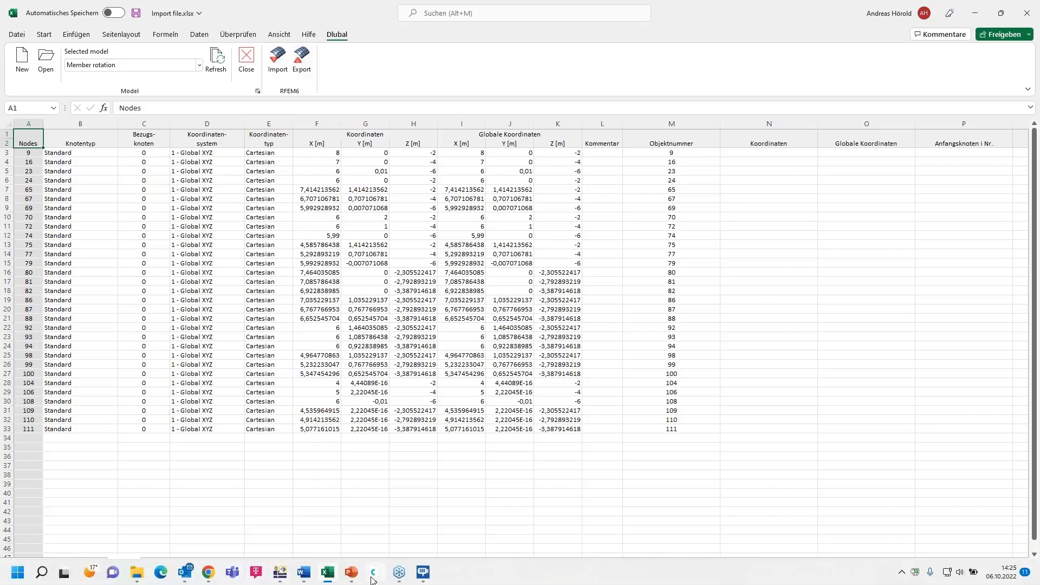
click(280, 572)
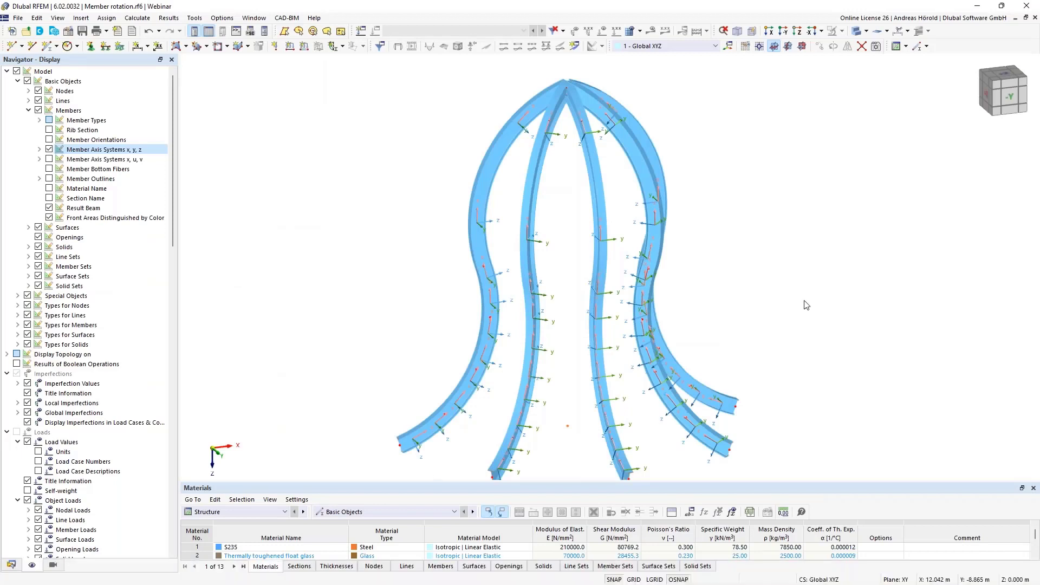
middle_drag(806, 304, 760, 268)
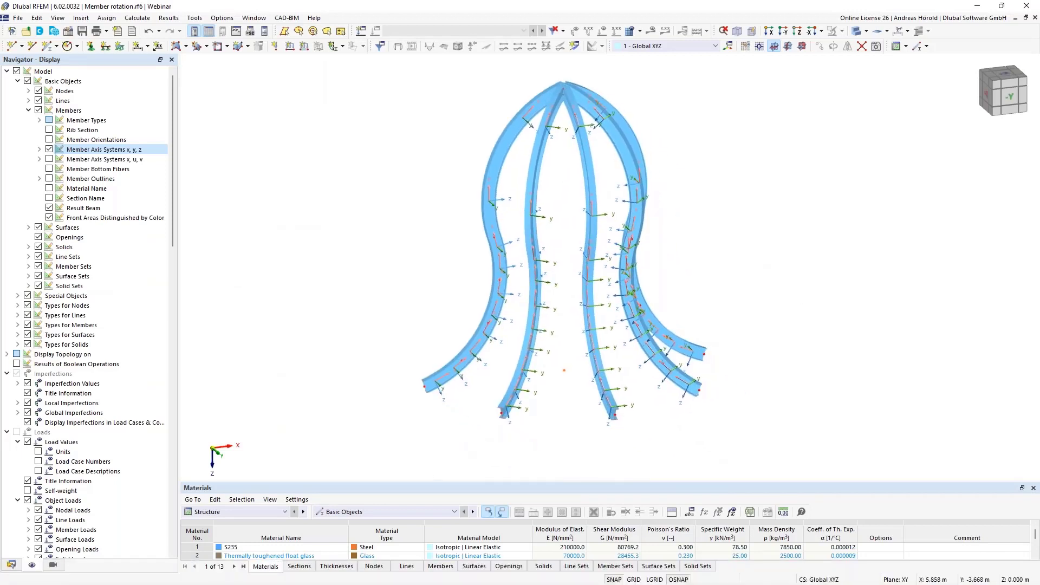
middle_drag(469, 443, 452, 451)
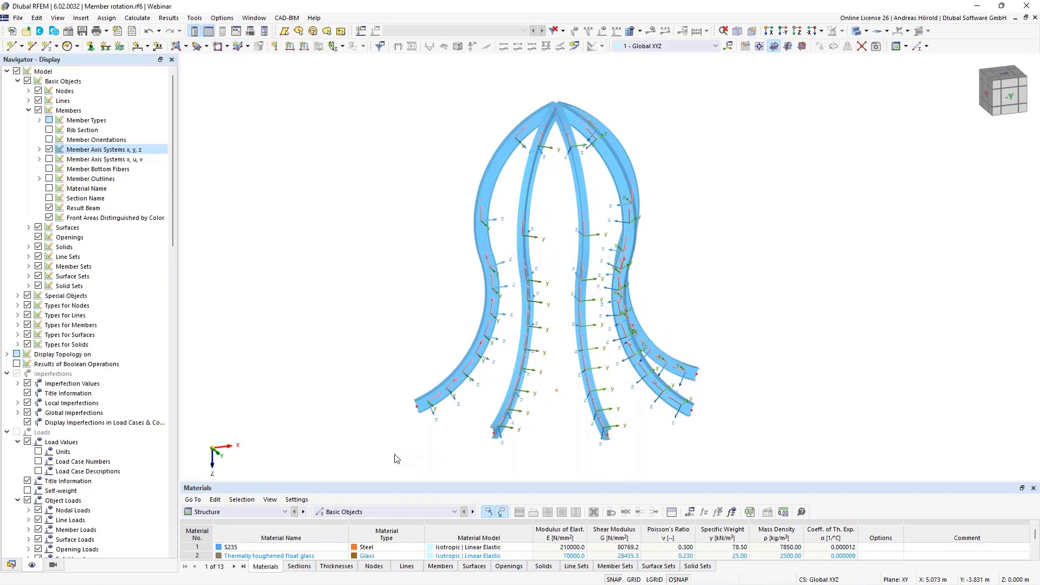
drag(392, 471, 781, 77)
key(Delete)
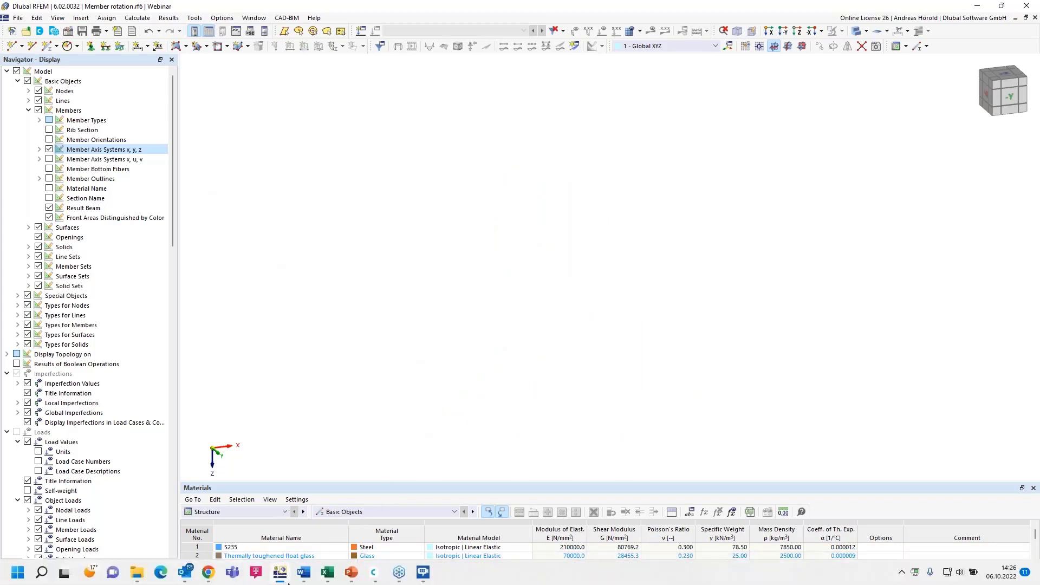
- Switch to Excel and export basic objects, special objects, and types for nodes, lines and members to RFEM, including additional data
click(325, 576)
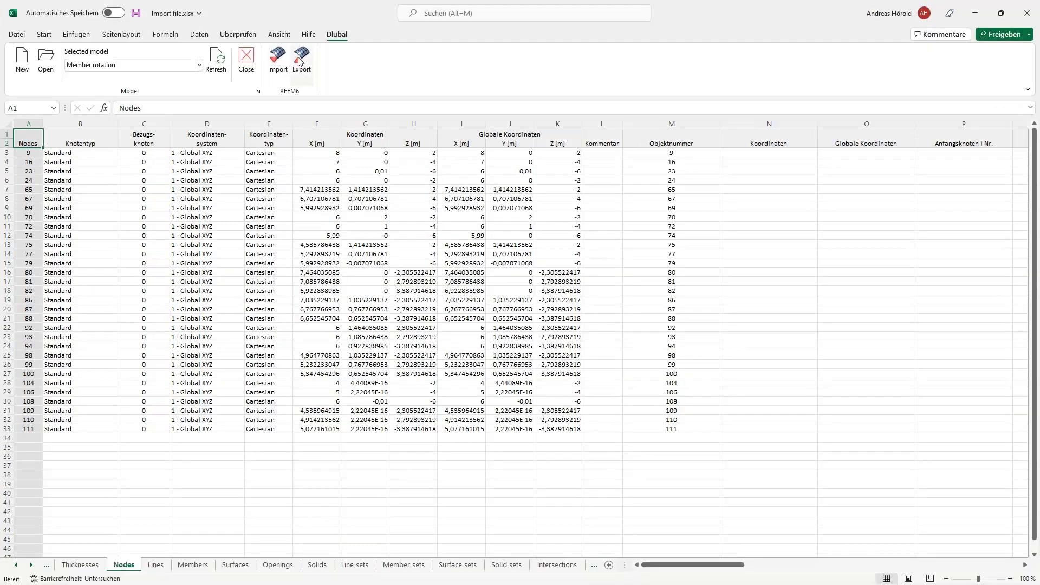
click(302, 61)
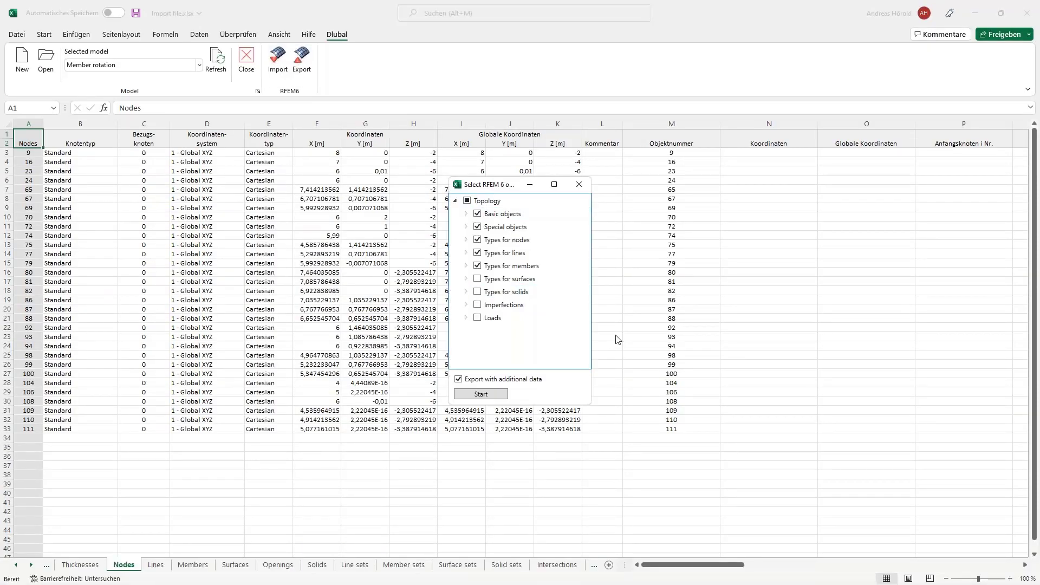
click(467, 201)
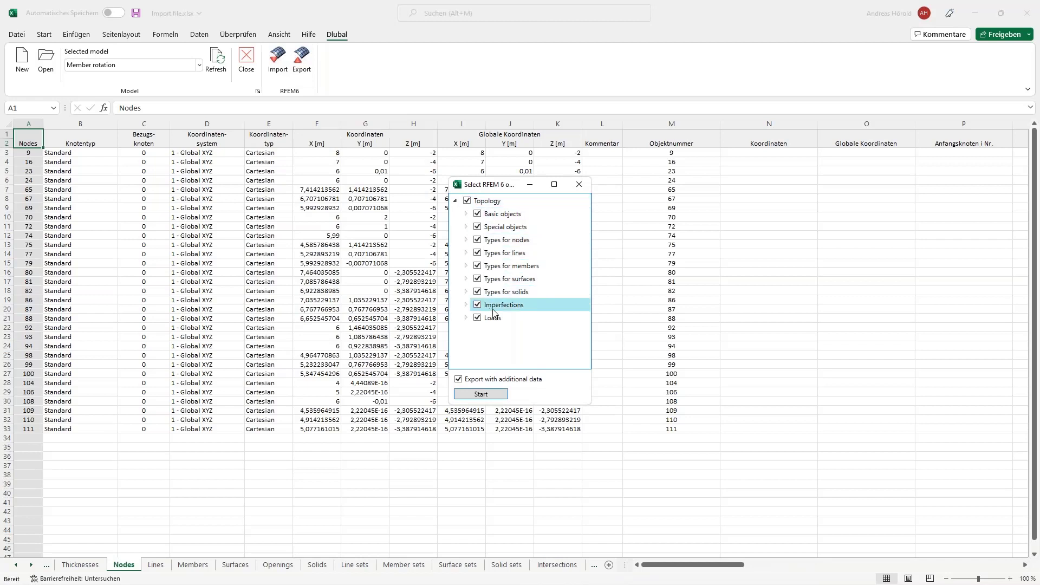
click(477, 318)
click(478, 306)
click(477, 292)
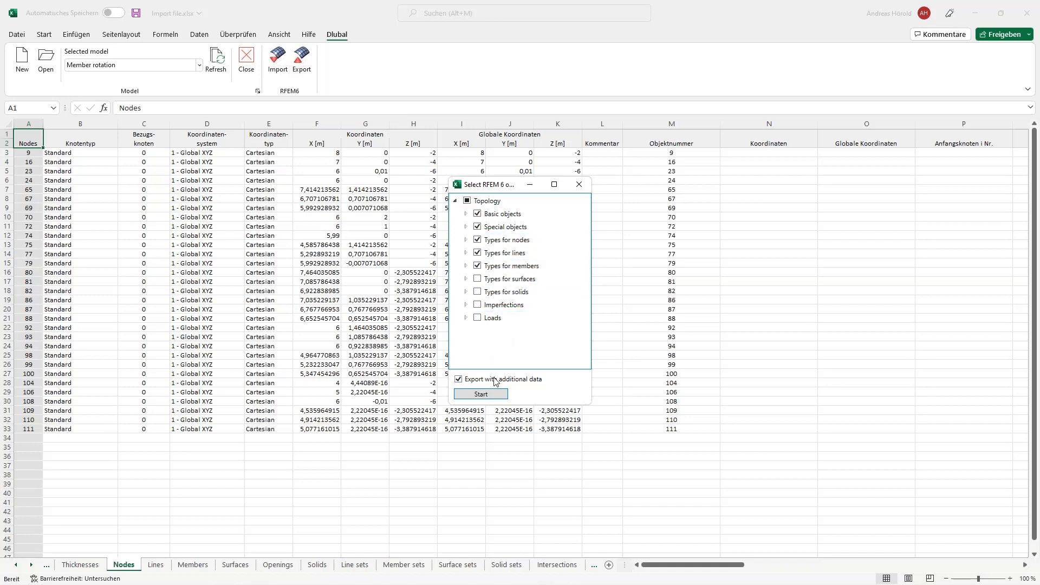
click(480, 394)
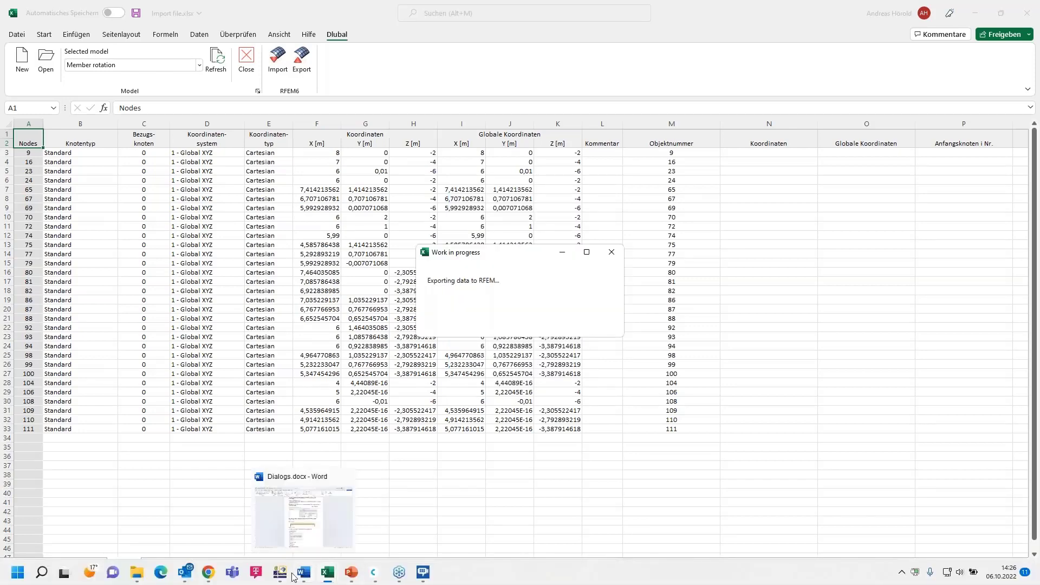
- Switch to RFEM and abort the external application's connection to unlock the program
click(280, 573)
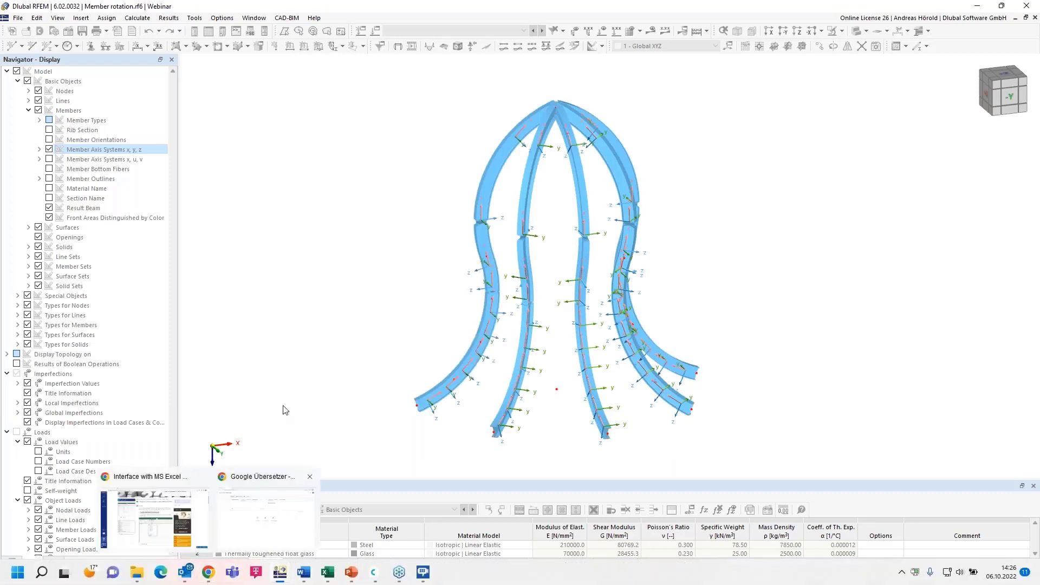
click(227, 579)
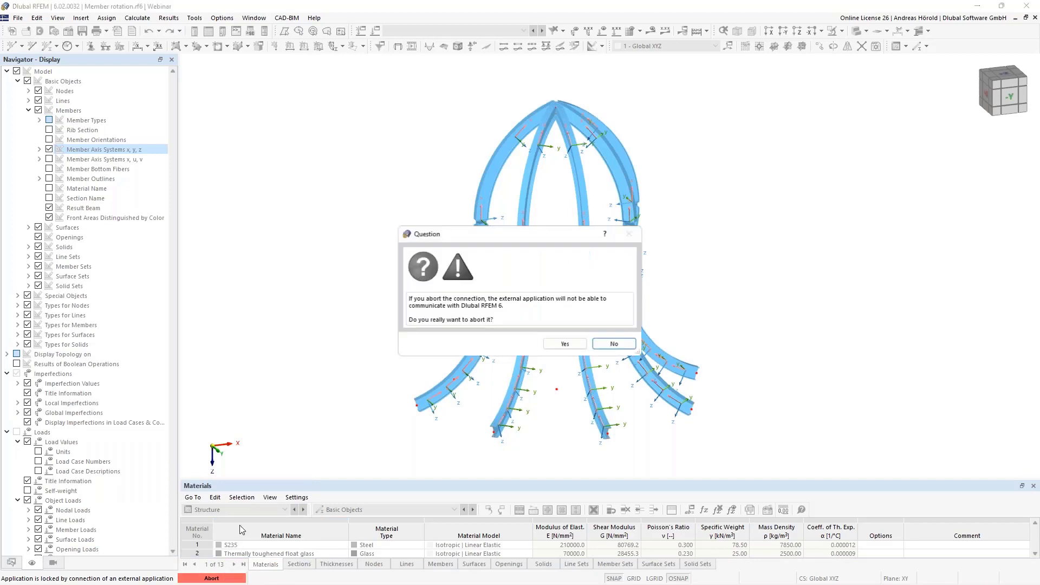
click(566, 344)
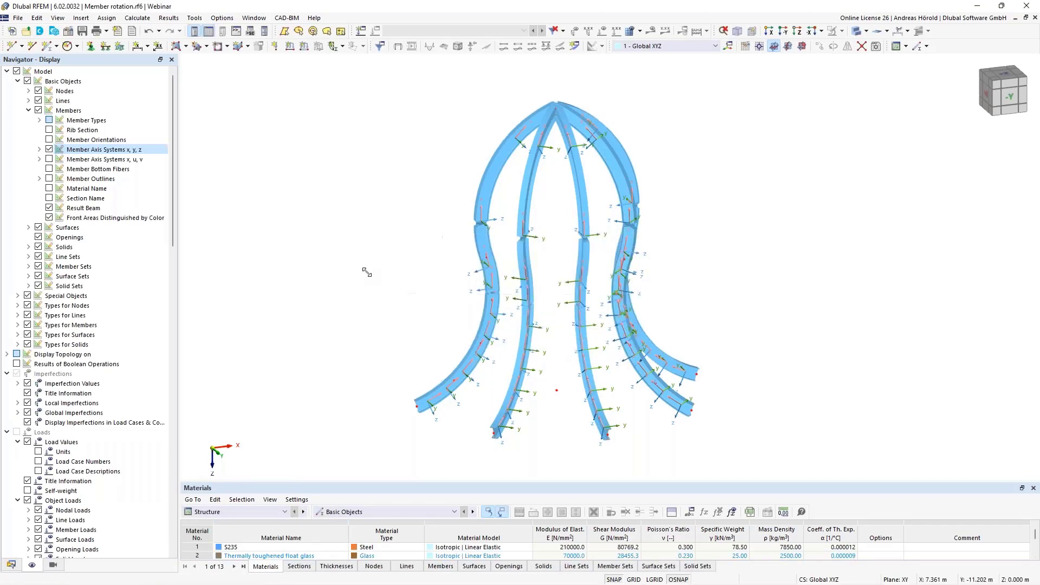
- Check the WebService option for starting the server automatically with the application, and close the program options without applying changes
click(223, 18)
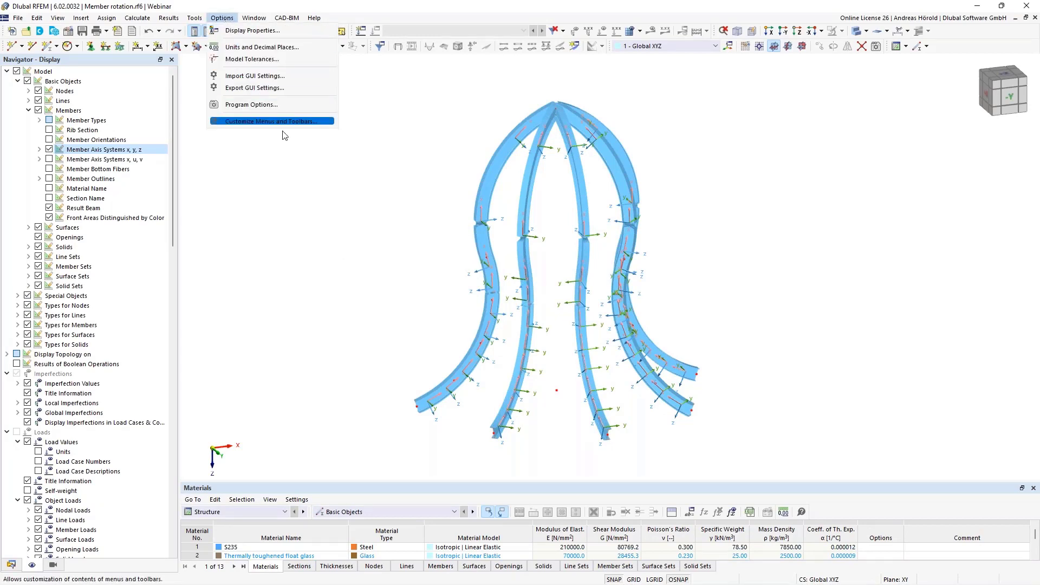
click(277, 105)
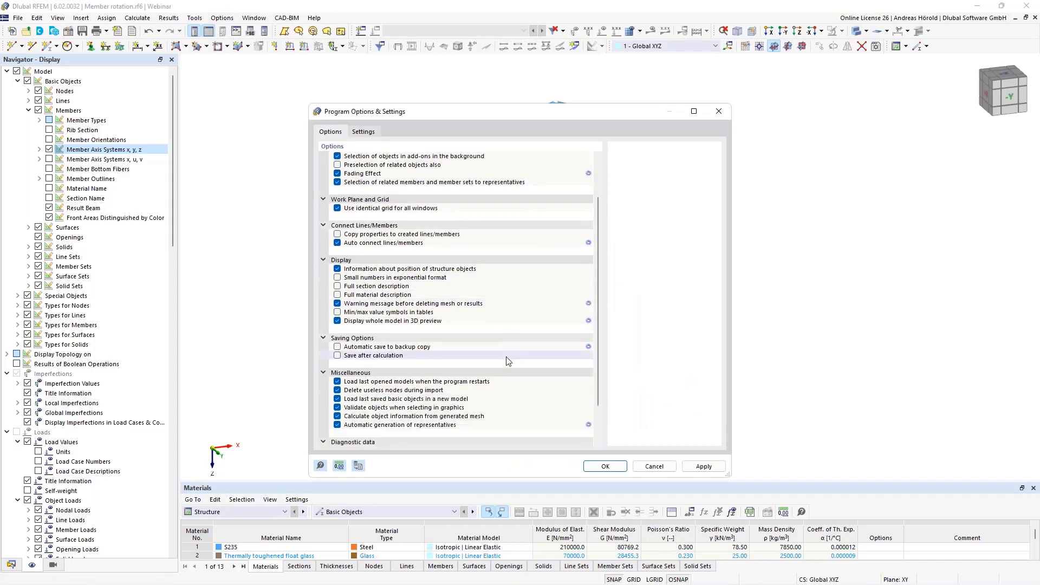
scroll(508, 360, down, 2)
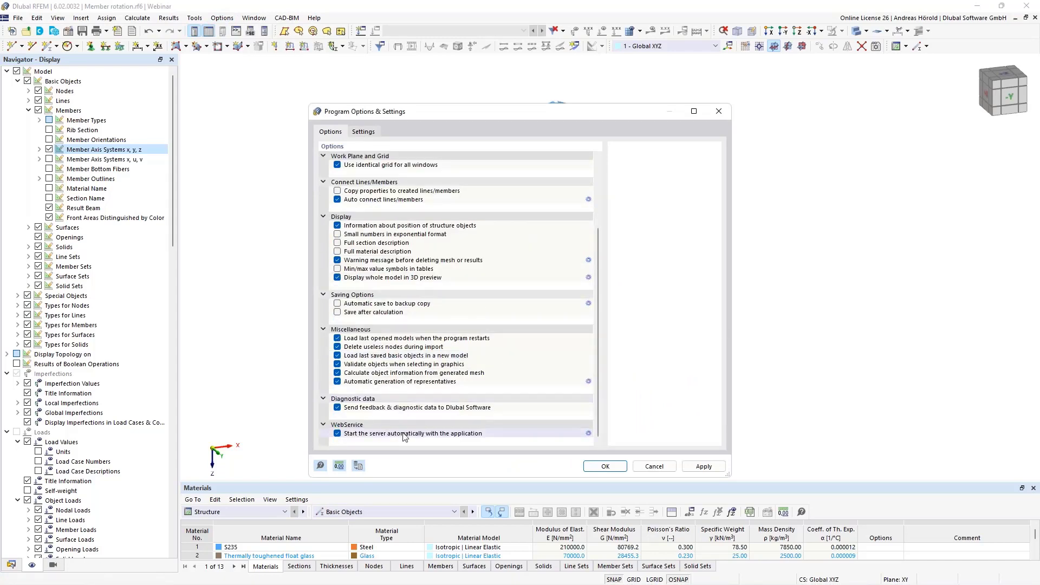
click(337, 434)
click(337, 434)
click(337, 434)
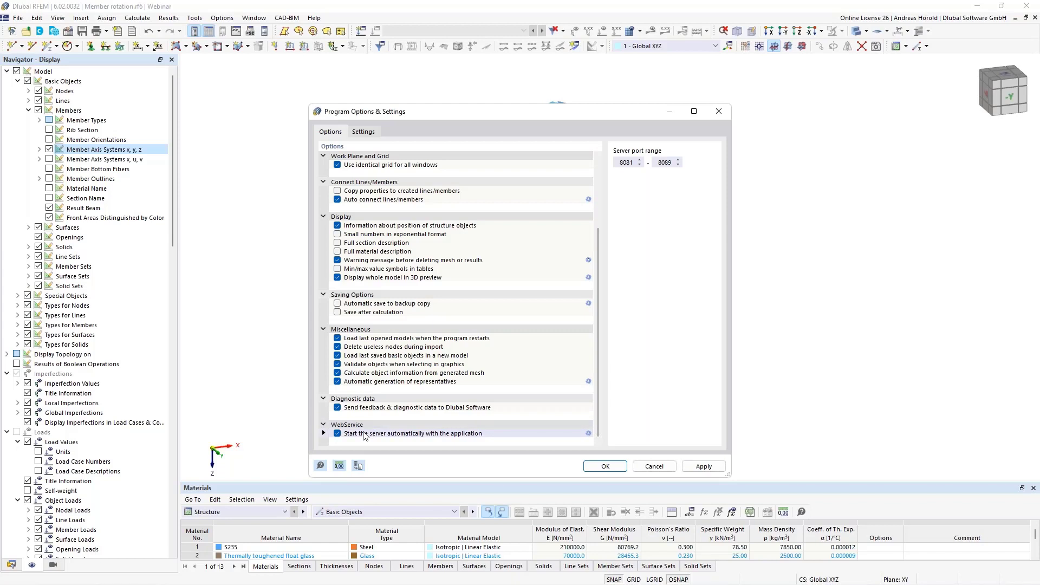
click(653, 466)
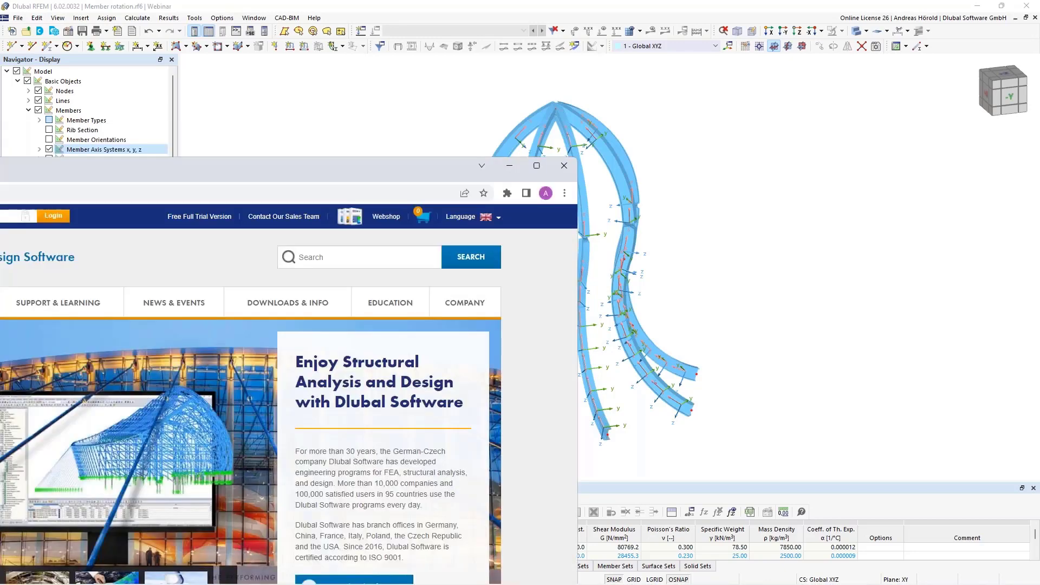
- Switch to the Dlubal website in the browser, open the Webinars page and look through the listed webinars
drag(0, 165, 219, 155)
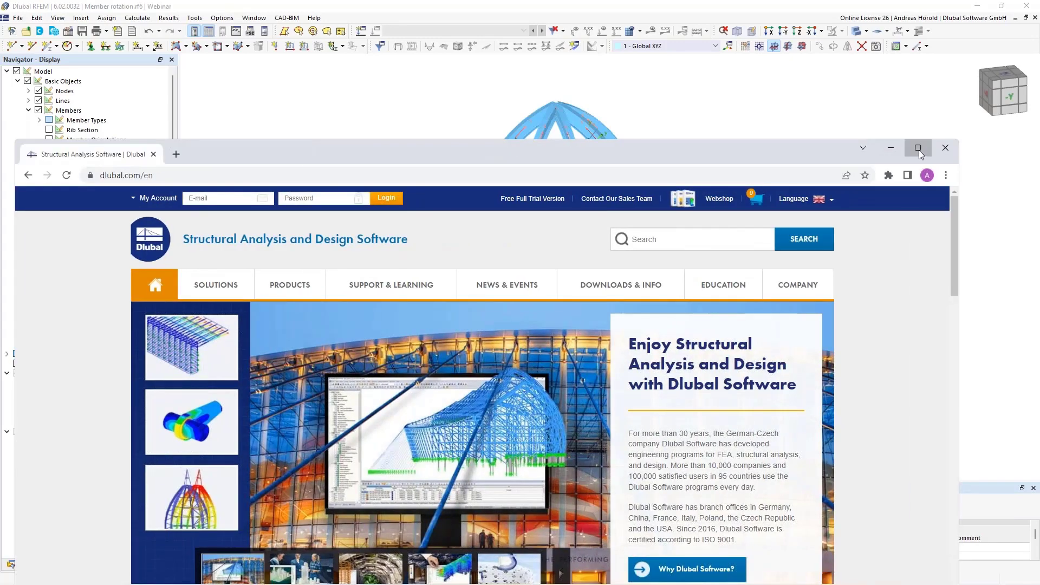
click(918, 148)
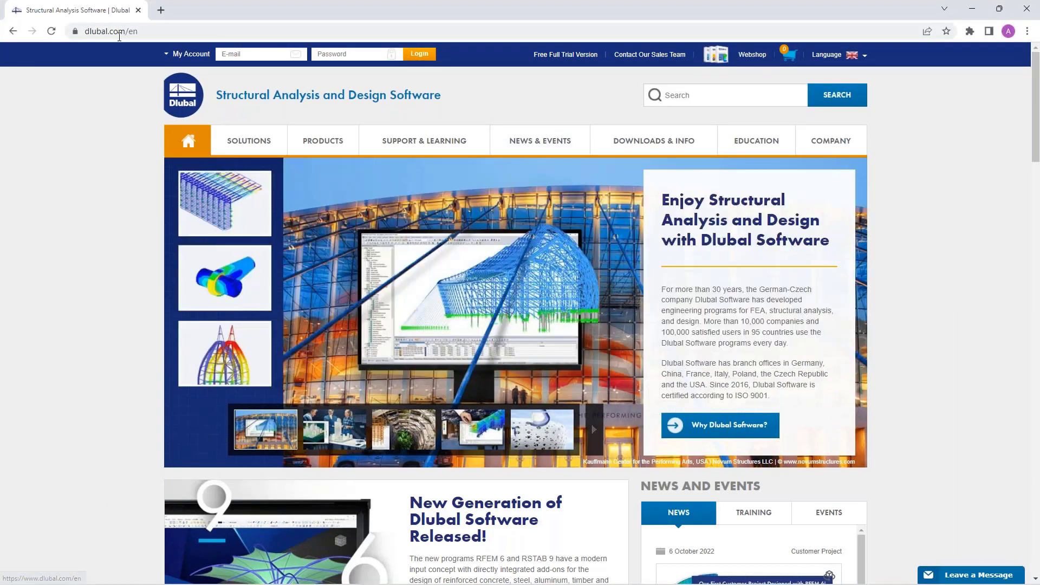
mouse_move(594, 150)
mouse_move(539, 142)
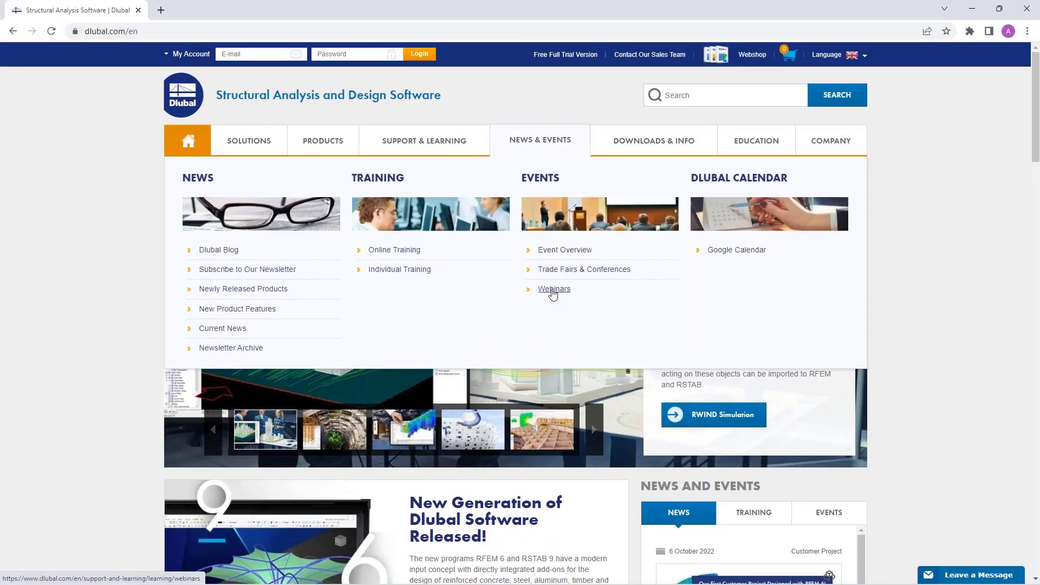
click(552, 290)
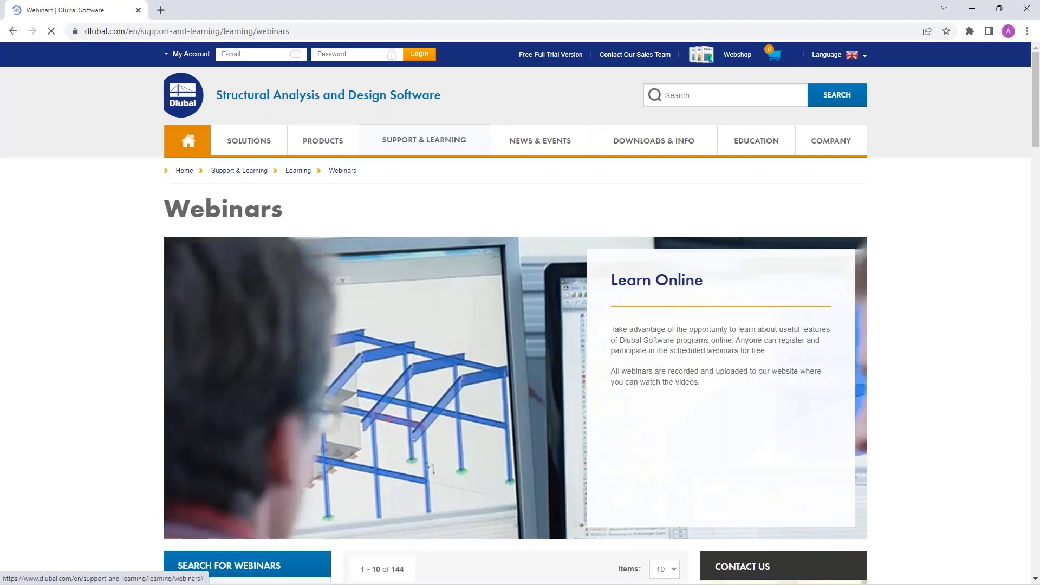
scroll(553, 414, down, 8)
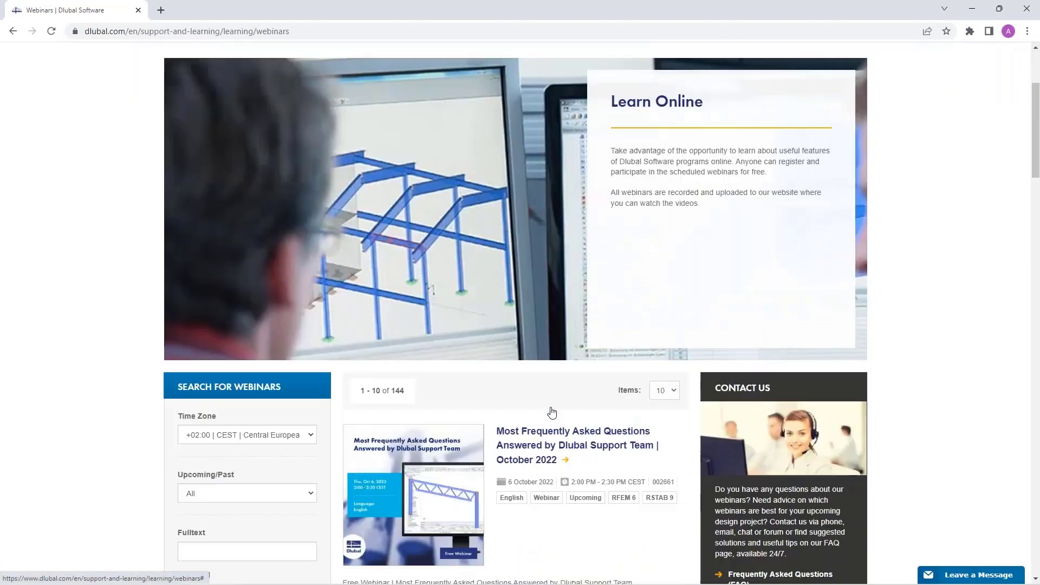
scroll(553, 416, down, 1)
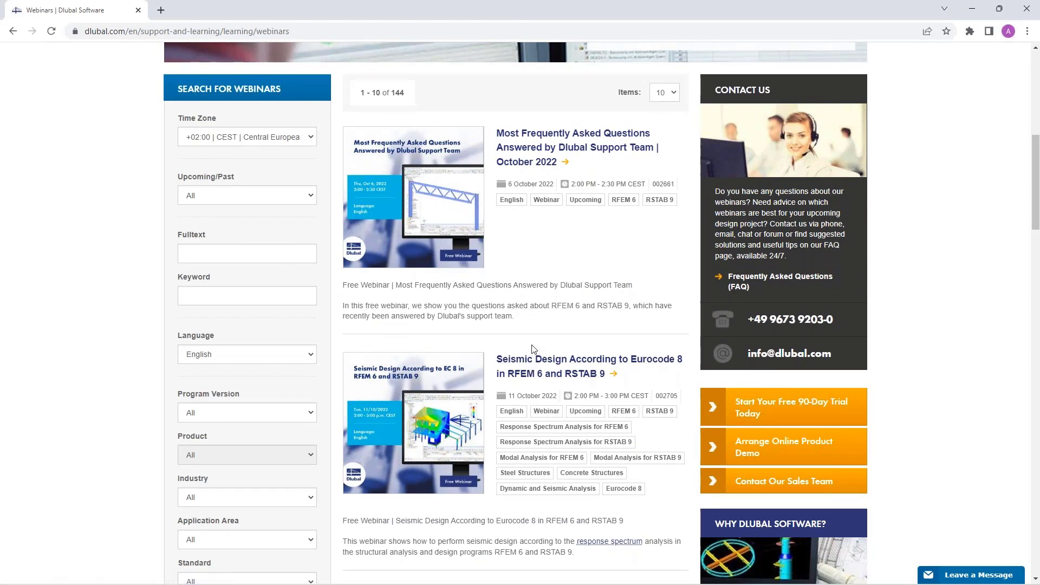
scroll(532, 350, down, 1)
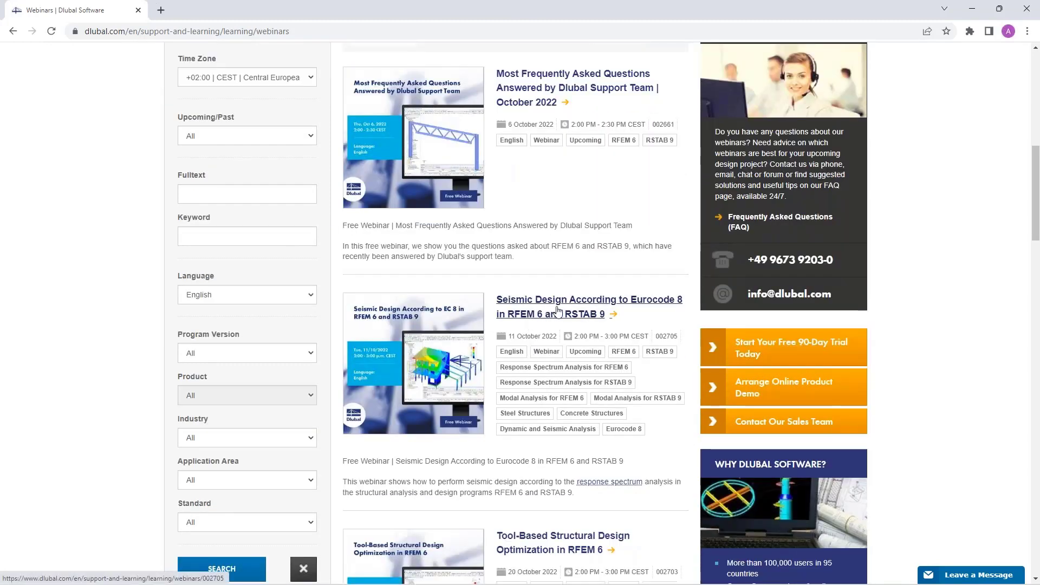
- Open the October 2022 webinar "Most Frequently Asked Questions Answered by Dlubal Support Team" and examine its details, recommended events and models to download
scroll(561, 312, down, 1)
scroll(561, 311, down, 1)
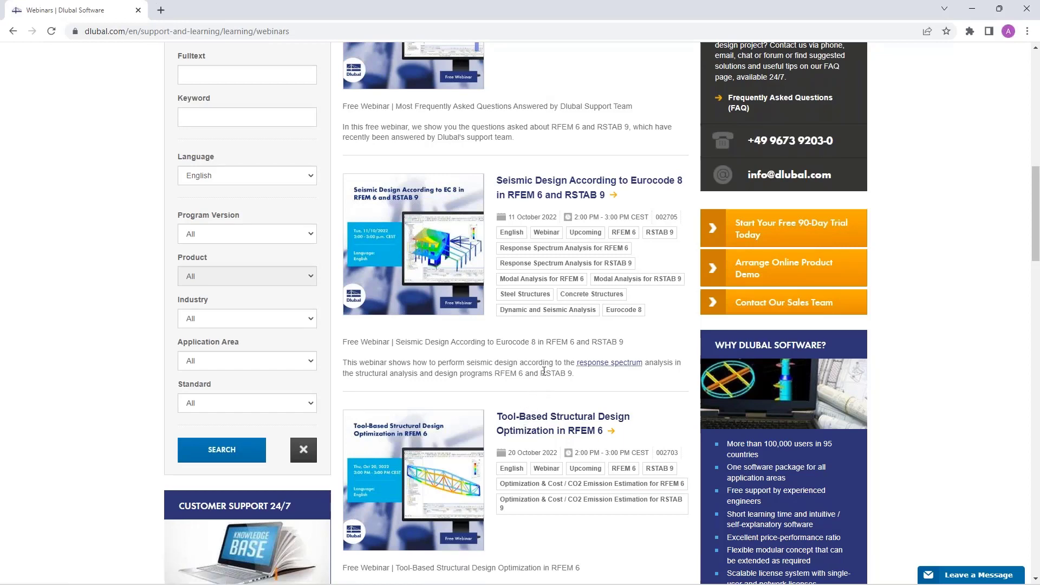
scroll(544, 371, up, 4)
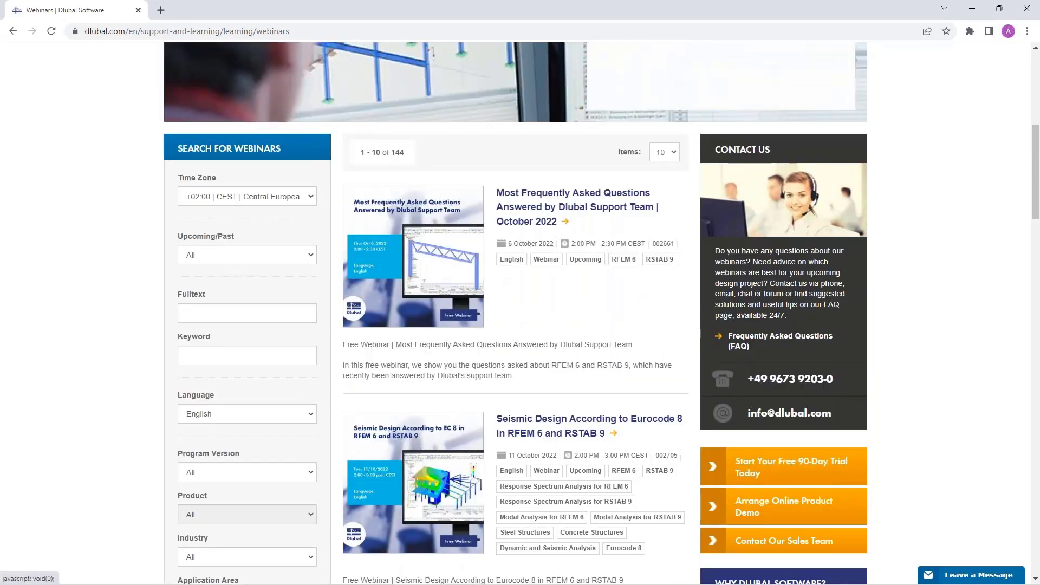
click(530, 203)
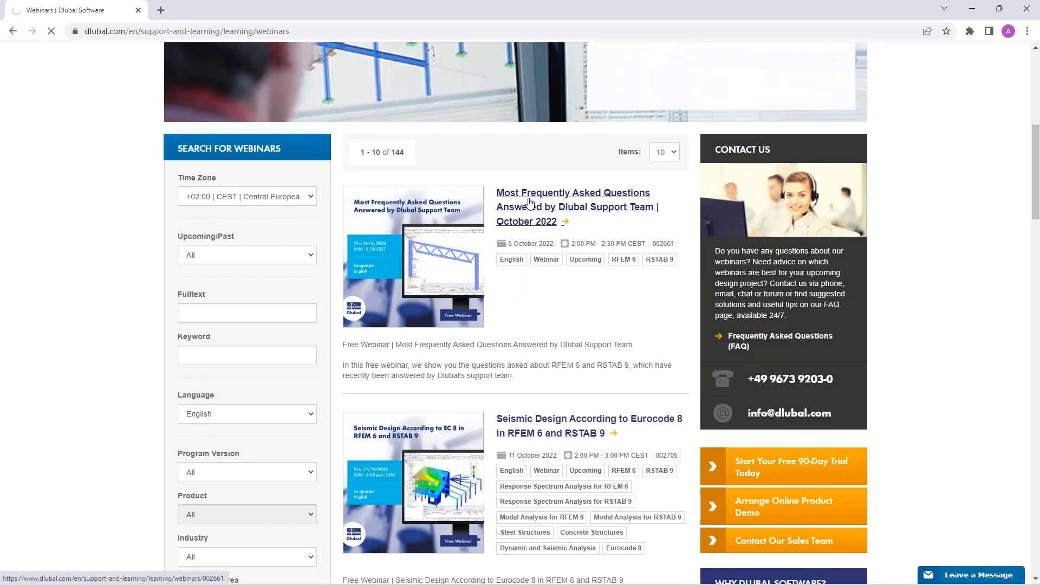
scroll(528, 317, down, 1)
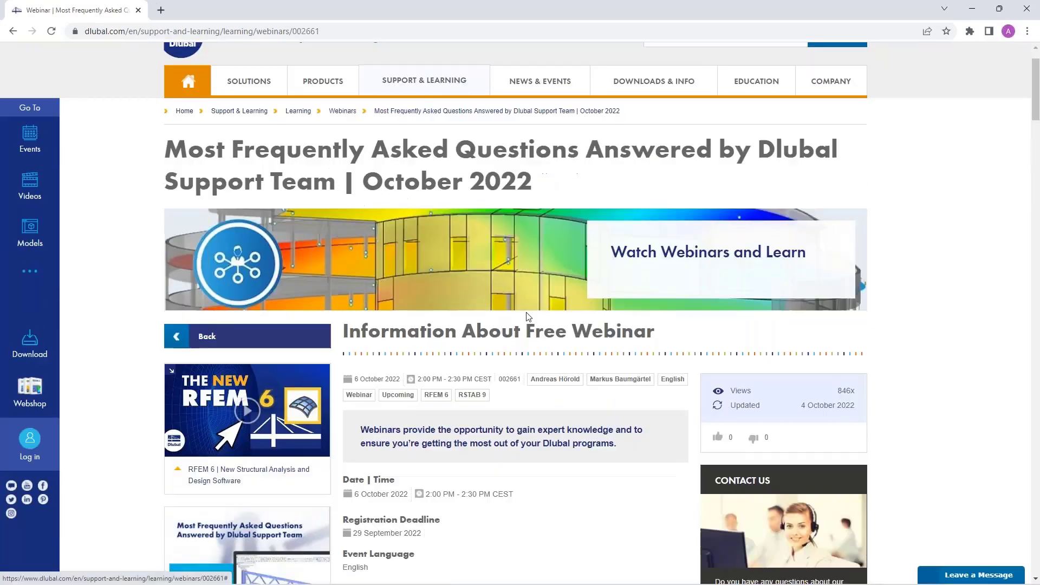
scroll(528, 317, down, 4)
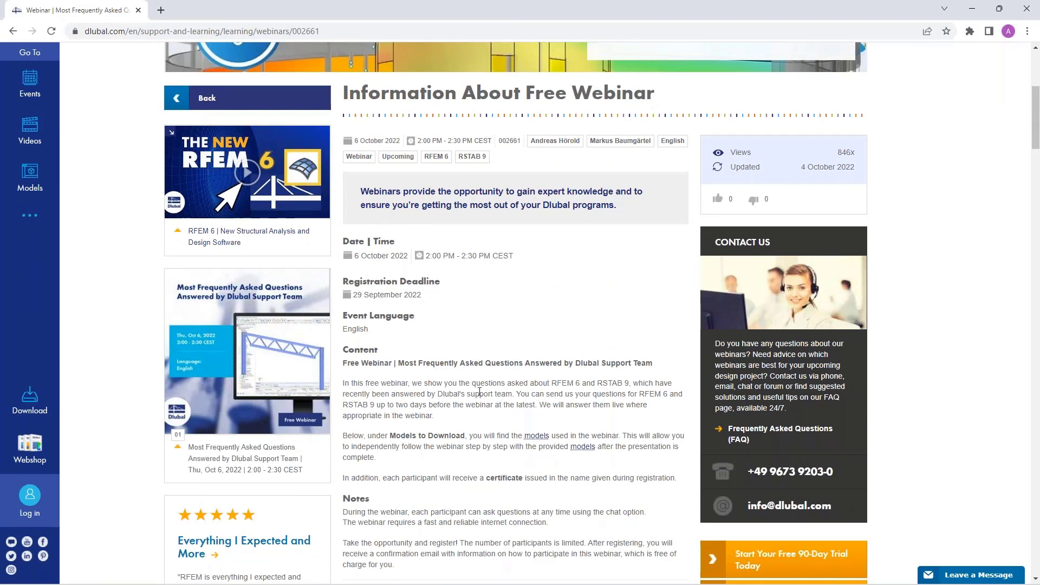
scroll(479, 391, down, 20)
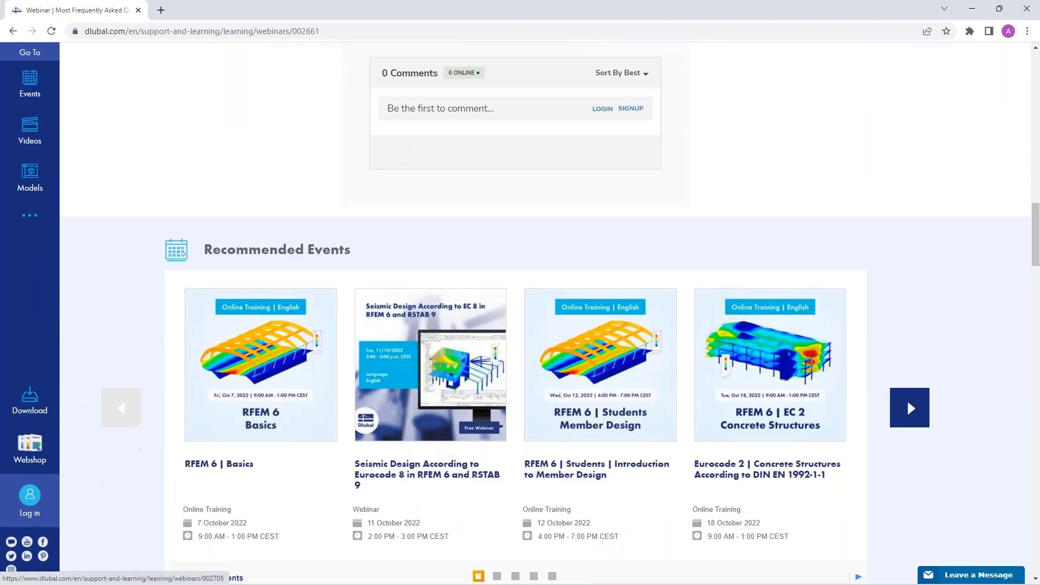
scroll(171, 320, down, 5)
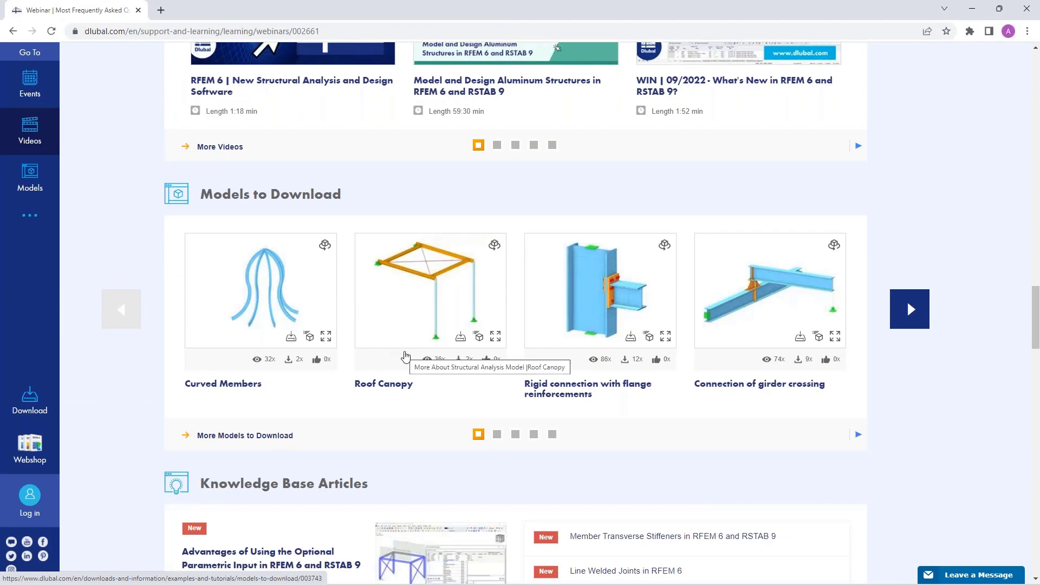
- Open the Free Full Trial Version page and look over the trial downloads offered for RFEM 6, RSTAB 9, RSECTION 1 and RWIND 2
scroll(404, 355, up, 9)
scroll(405, 356, up, 20)
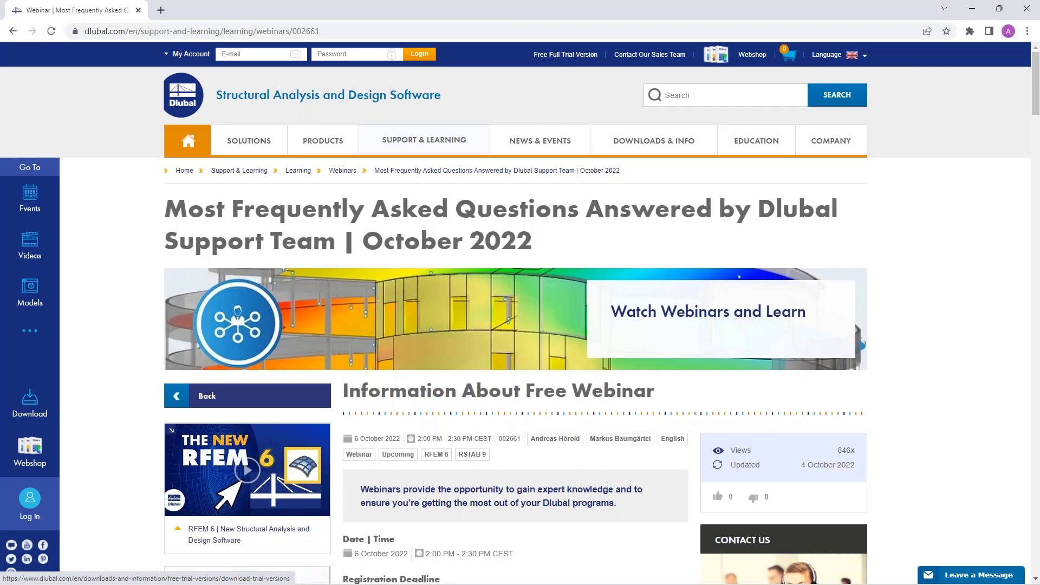
click(559, 60)
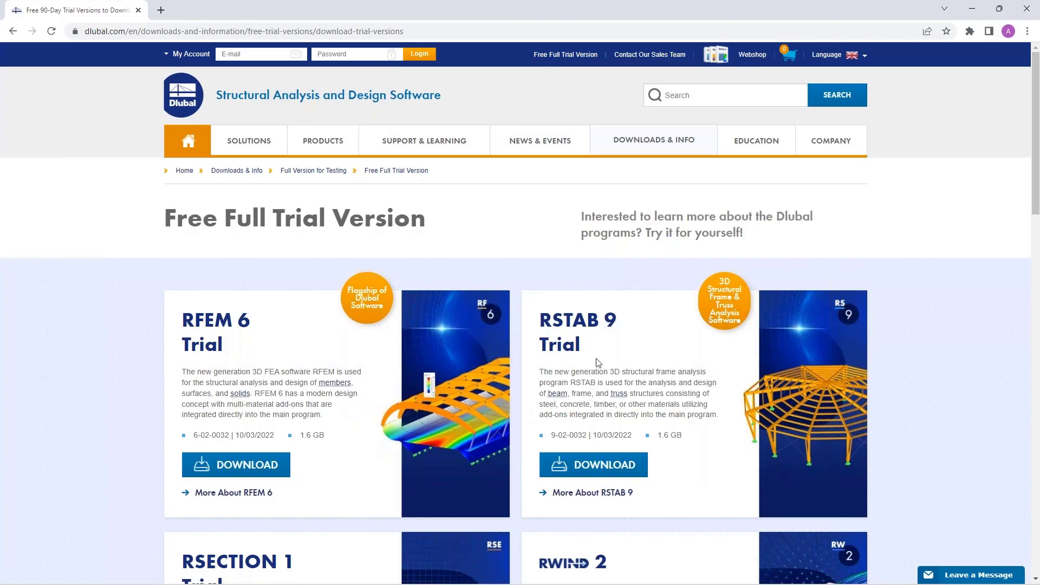
scroll(259, 390, down, 3)
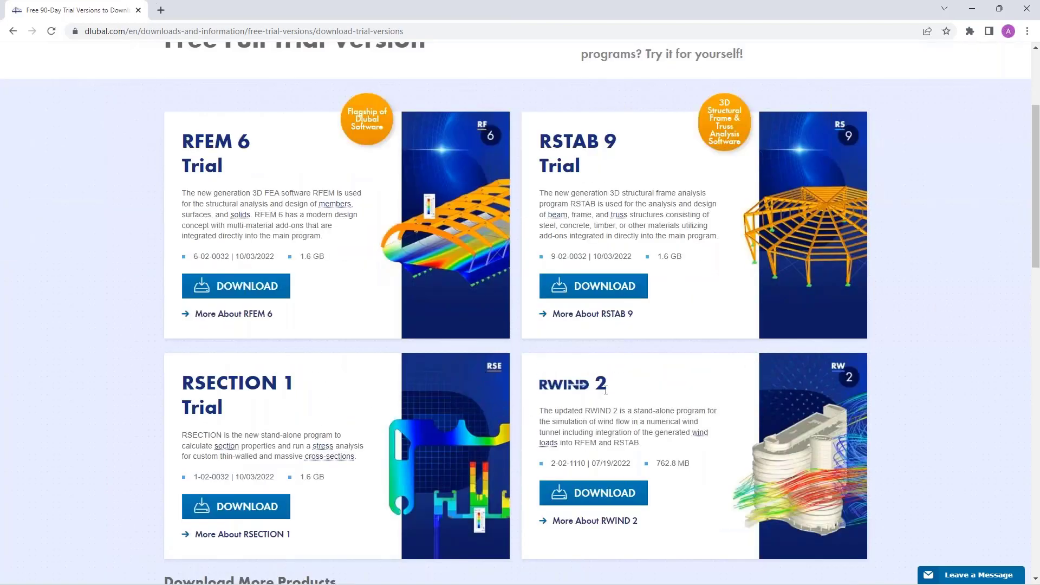
scroll(292, 247, up, 1)
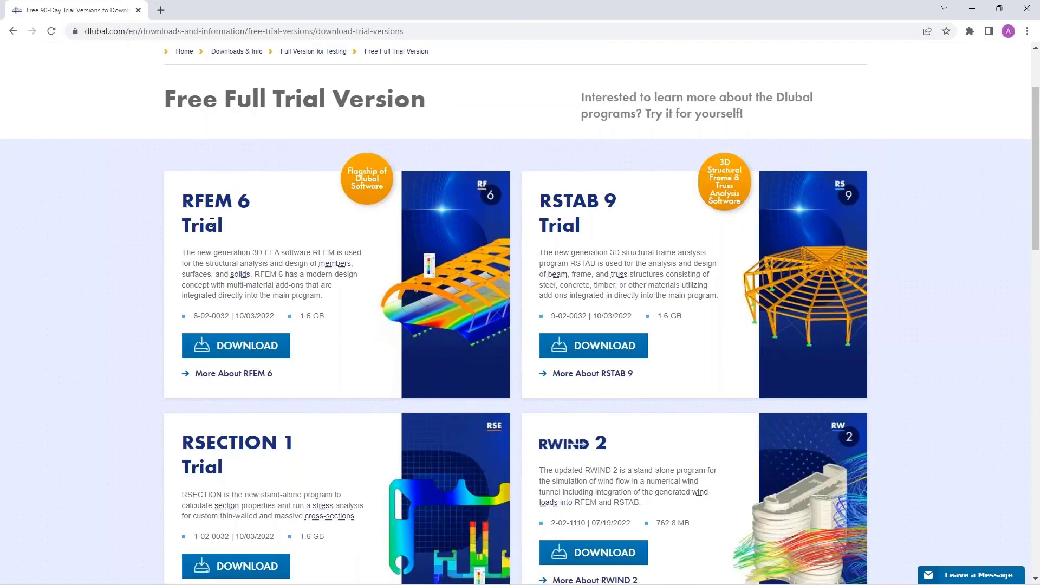